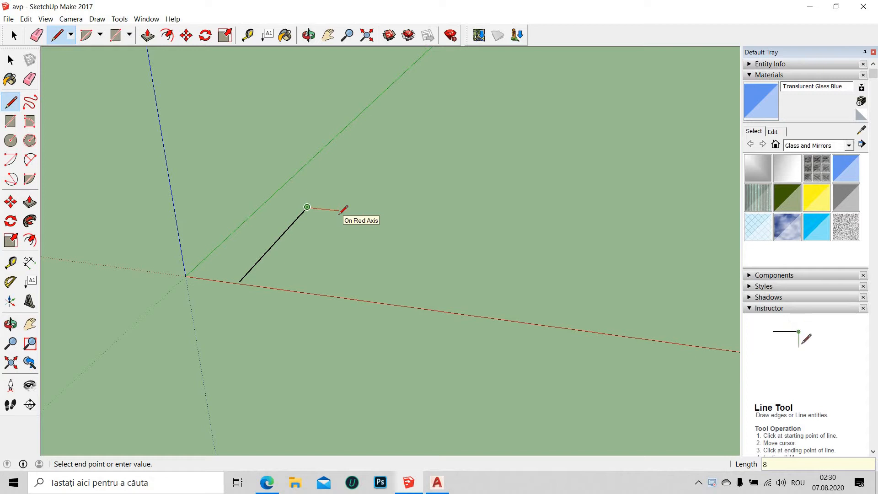
Complete the ground rectangle along the red axis with an 8 m back edge, a 10 m side edge and a closing front edge.
{"action": "key", "text": "Return"}
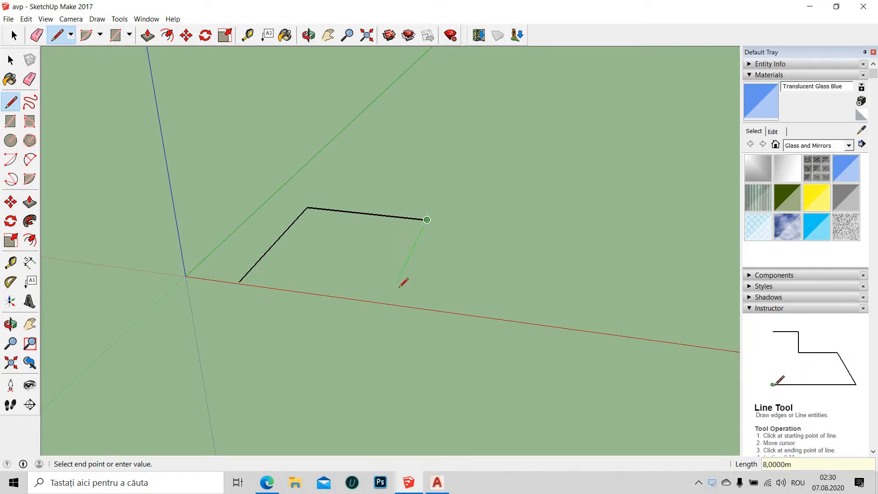
{"action": "type", "text": "10"}
{"action": "key", "text": "Return"}
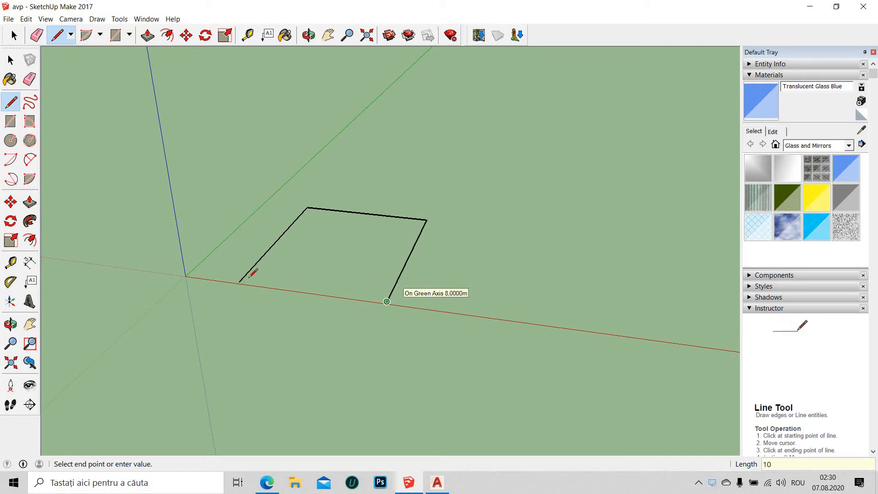
{"action": "left_click", "coordinate": [259, 316]}
{"action": "middle_click_drag", "start_coordinate": [292, 329], "coordinate": [286, 240]}
{"action": "scroll", "coordinate": [262, 206], "scroll_direction": "up", "scroll_amount": 2}
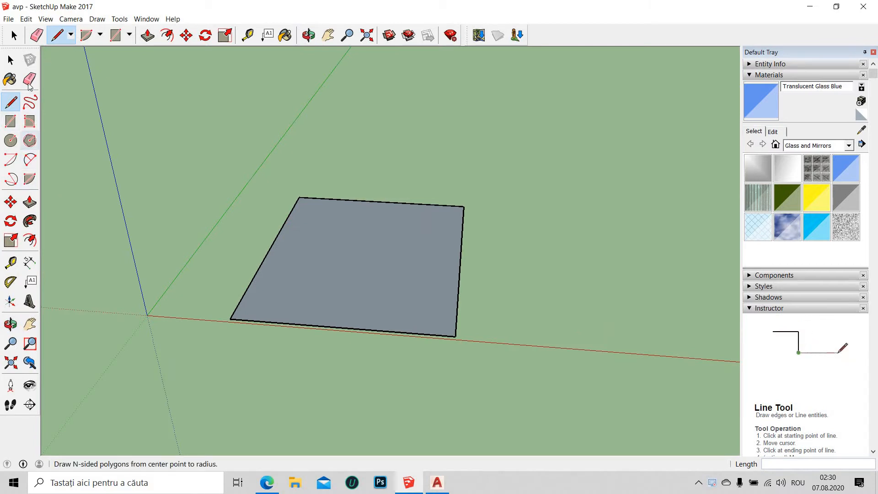
Offset the rectangle's edges inward by 0,6 m to outline the walls.
{"action": "left_click", "coordinate": [167, 36]}
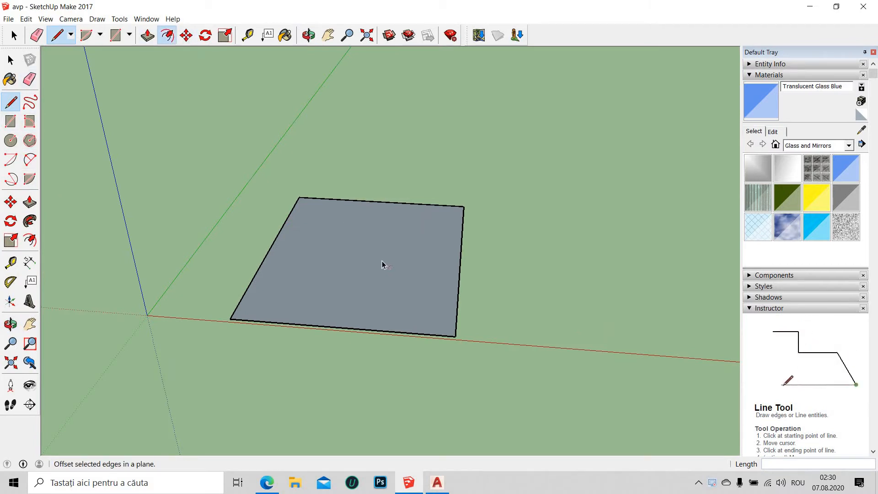
{"action": "left_click", "coordinate": [379, 270]}
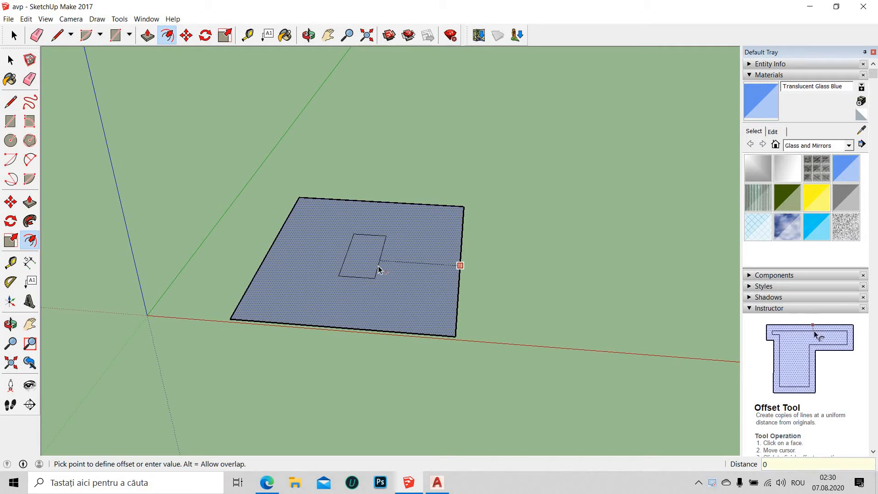
{"action": "type", "text": "0,6"}
{"action": "key", "text": "Return"}
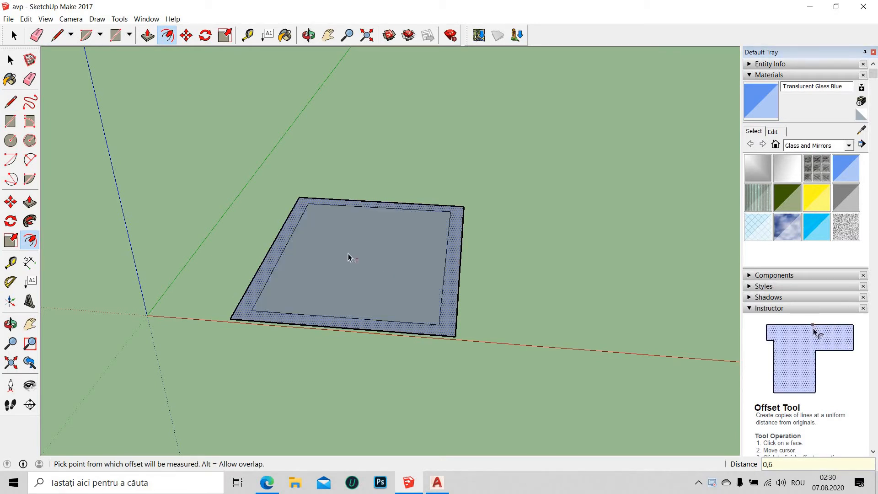
{"action": "key", "text": "Escape"}
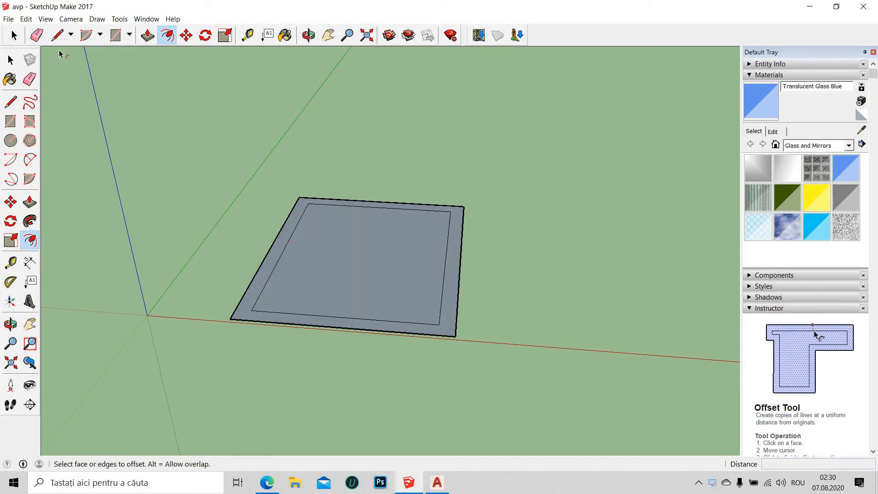
Push/Pull the outer border face up 3 m to raise the walls.
{"action": "left_click", "coordinate": [146, 36]}
{"action": "left_click", "coordinate": [266, 259]}
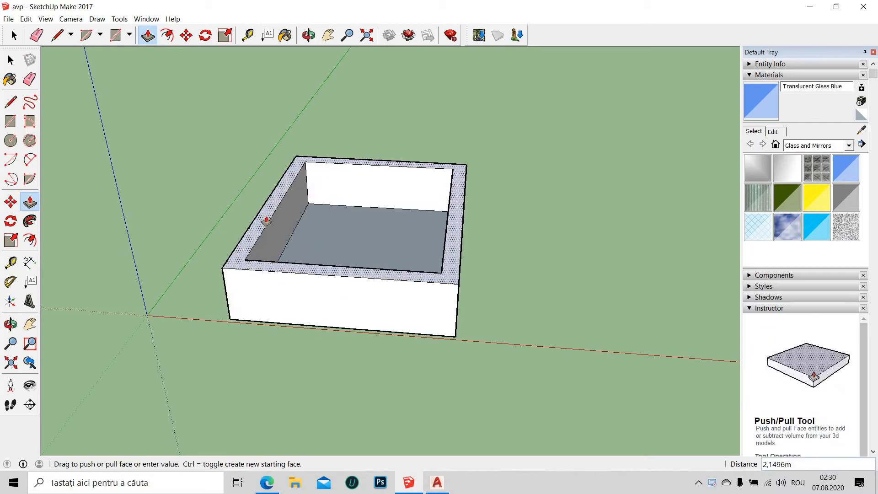
{"action": "type", "text": "3"}
{"action": "key", "text": "Return"}
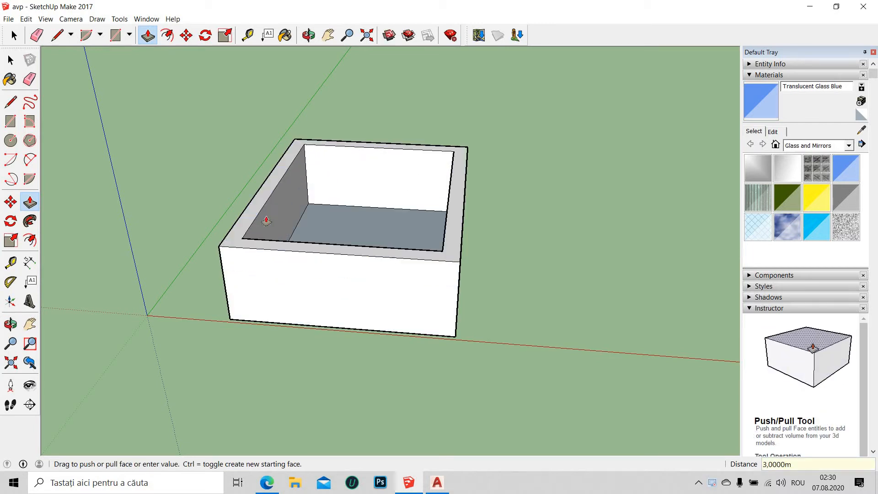
Draw a 4,4 m wide, 2 m high door outline on the front wall, starting 2,2 m from the bottom edge's midpoint.
{"action": "left_click", "coordinate": [60, 38]}
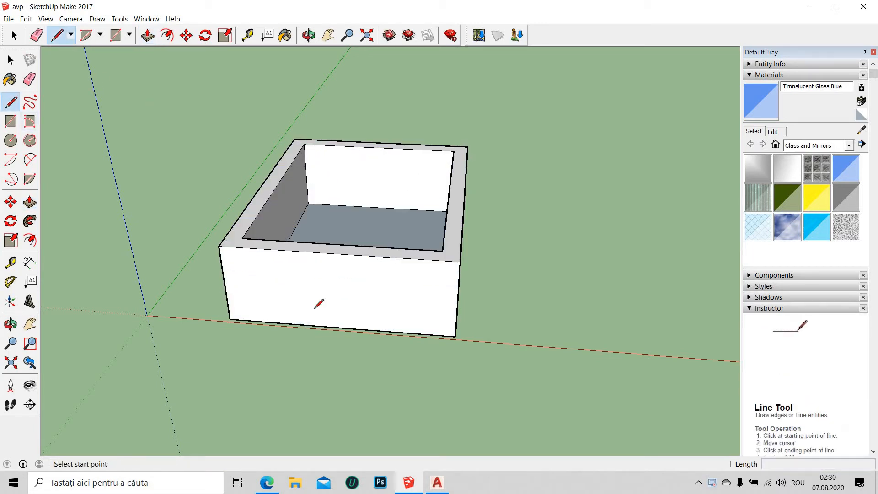
{"action": "left_click", "coordinate": [341, 327]}
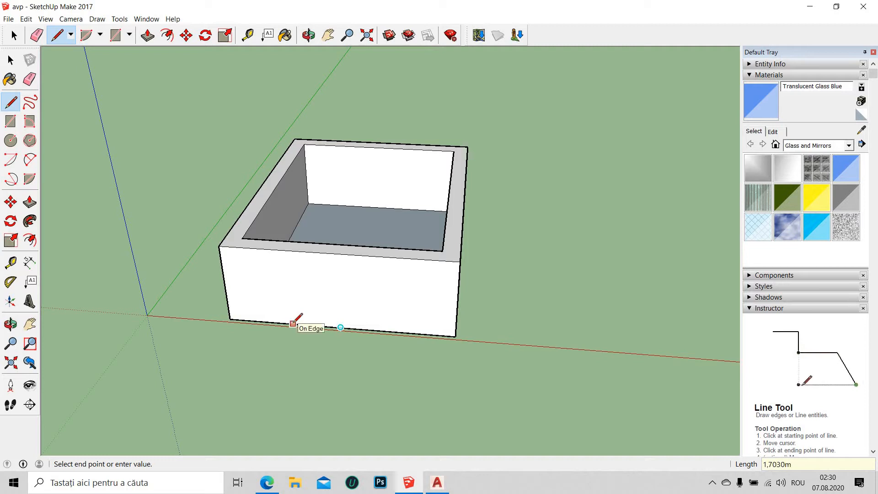
{"action": "type", "text": "2,2"}
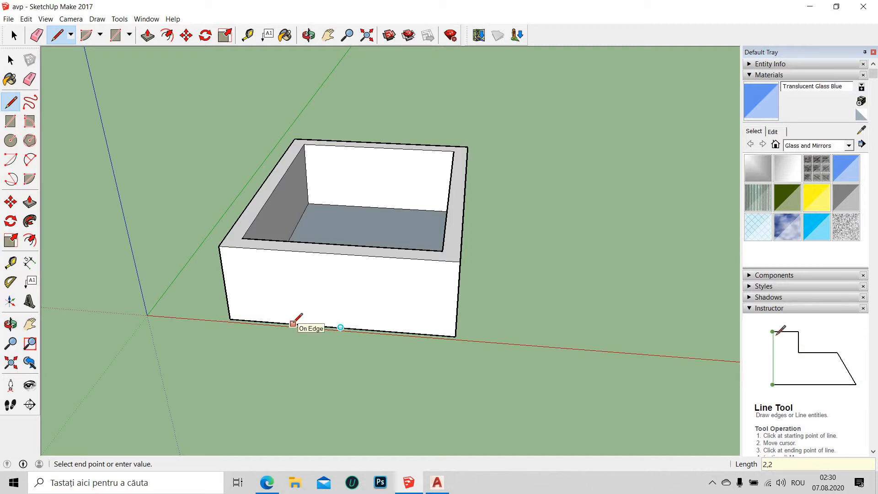
{"action": "key", "text": "Return"}
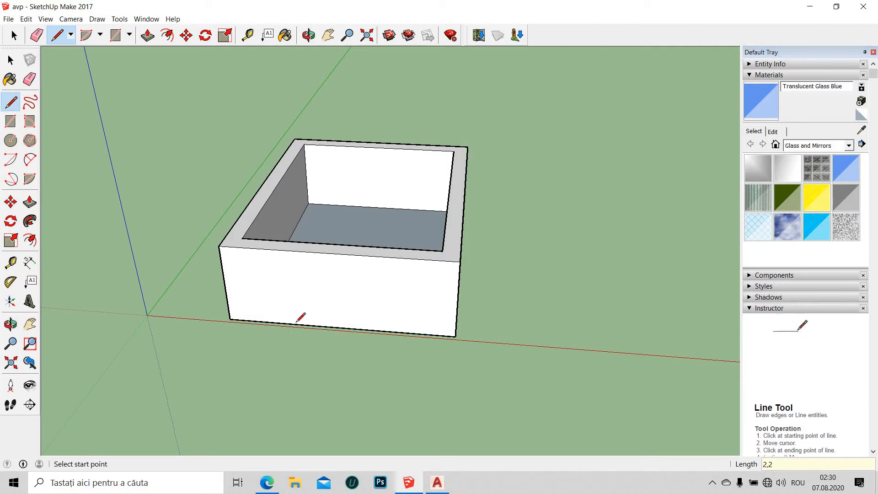
{"action": "left_click", "coordinate": [279, 323]}
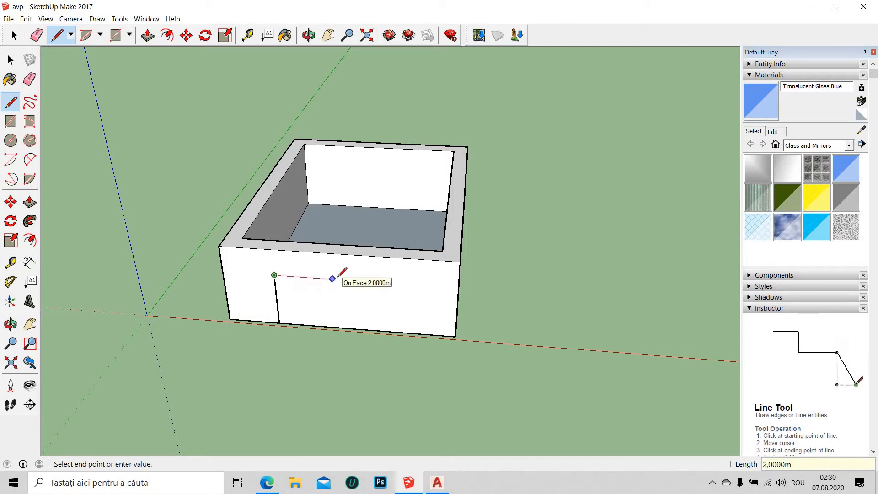
{"action": "type", "text": "4,4"}
{"action": "key", "text": "Return"}
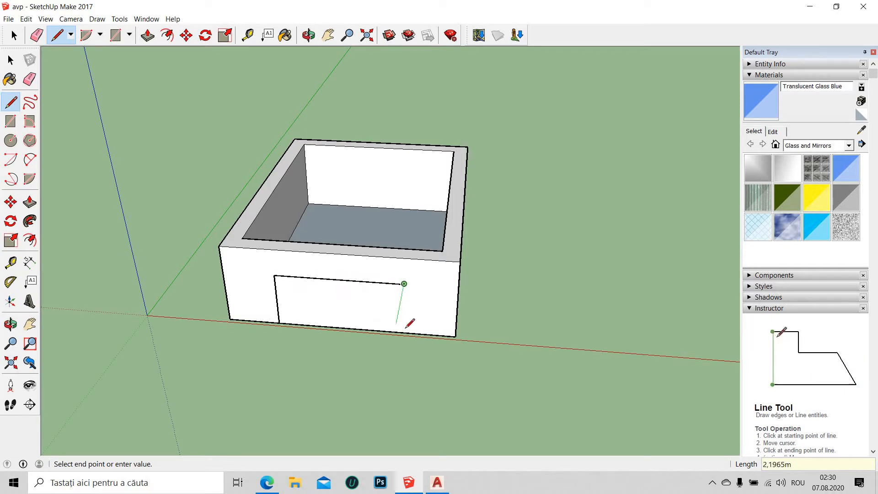
{"action": "left_click", "coordinate": [404, 333]}
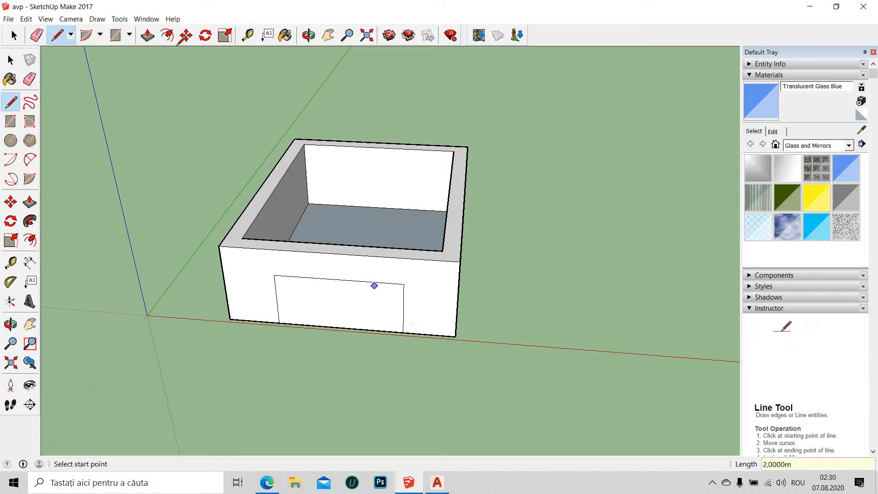
Push the door outline 0,6 m through the front wall to cut the opening.
{"action": "left_click", "coordinate": [148, 35]}
{"action": "left_click", "coordinate": [342, 313]}
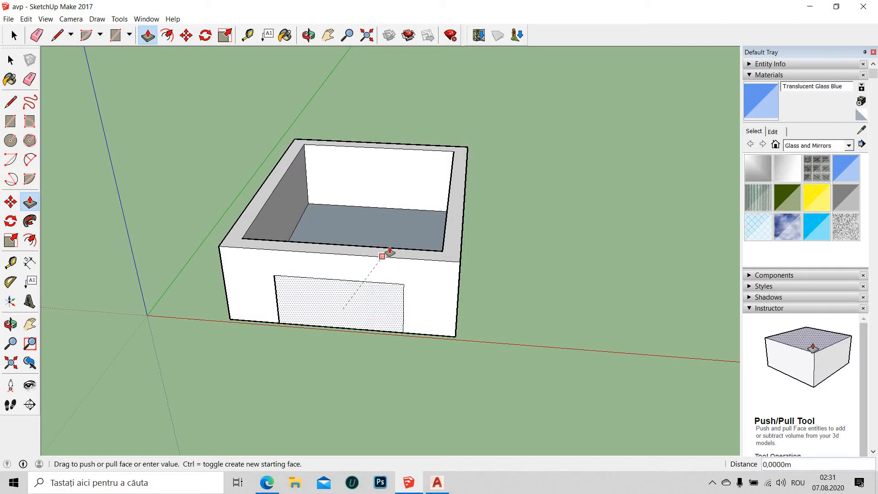
{"action": "left_click", "coordinate": [390, 251]}
Select all the connected geometry of the walled box and make it a group.
{"action": "middle_click_drag", "start_coordinate": [425, 304], "coordinate": [256, 92]}
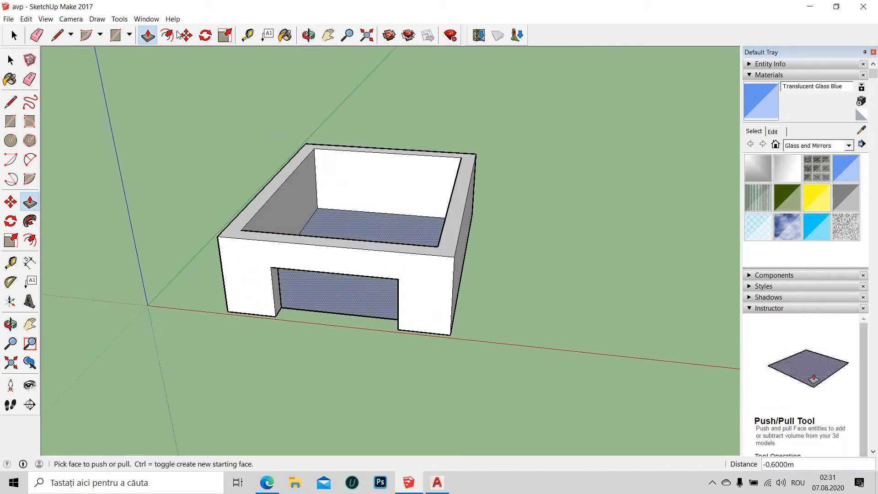
{"action": "left_click", "coordinate": [14, 35]}
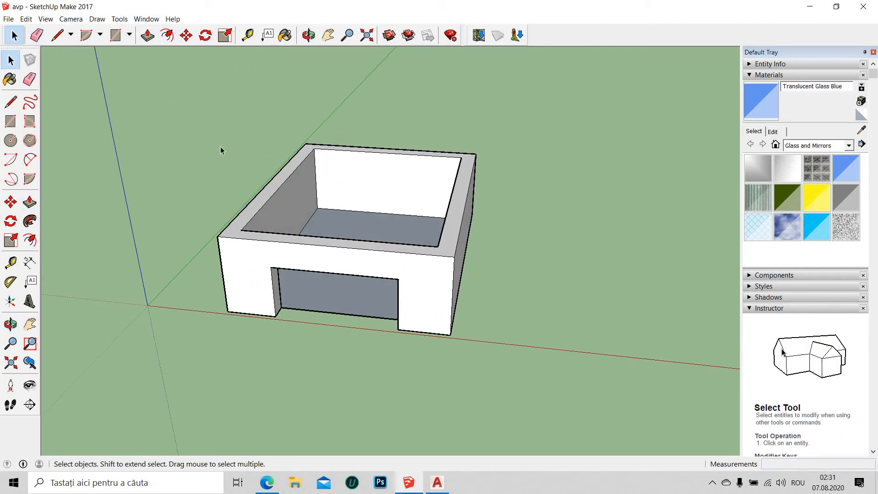
{"action": "triple_click", "coordinate": [259, 274]}
{"action": "right_click", "coordinate": [259, 271]}
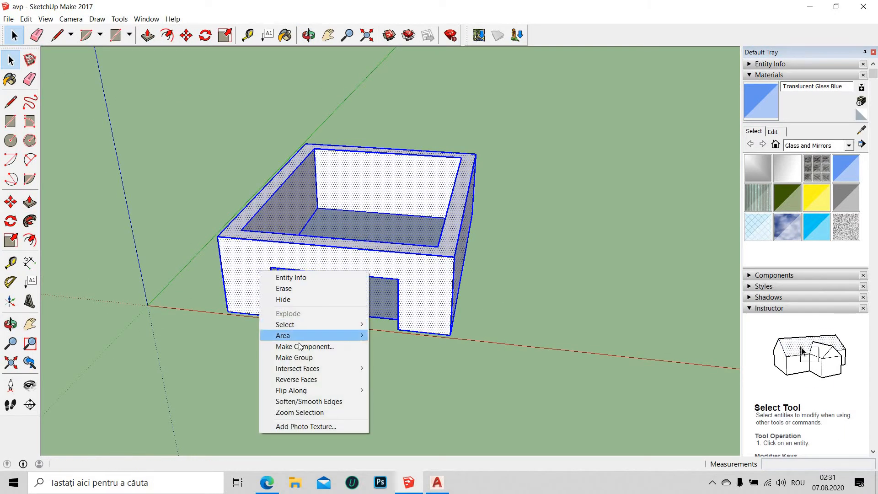
{"action": "left_click", "coordinate": [302, 358]}
Draw a closed rectangle 16 m deep and 8 m wide on the ground beside the grouped box, with its front edge on the red axis.
{"action": "middle_click_drag", "start_coordinate": [443, 314], "coordinate": [328, 41]}
{"action": "left_click", "coordinate": [328, 38]}
{"action": "left_click_drag", "start_coordinate": [331, 277], "coordinate": [210, 266]}
{"action": "left_click_drag", "start_coordinate": [603, 237], "coordinate": [532, 277]}
{"action": "middle_click_drag", "start_coordinate": [433, 248], "coordinate": [366, 206]}
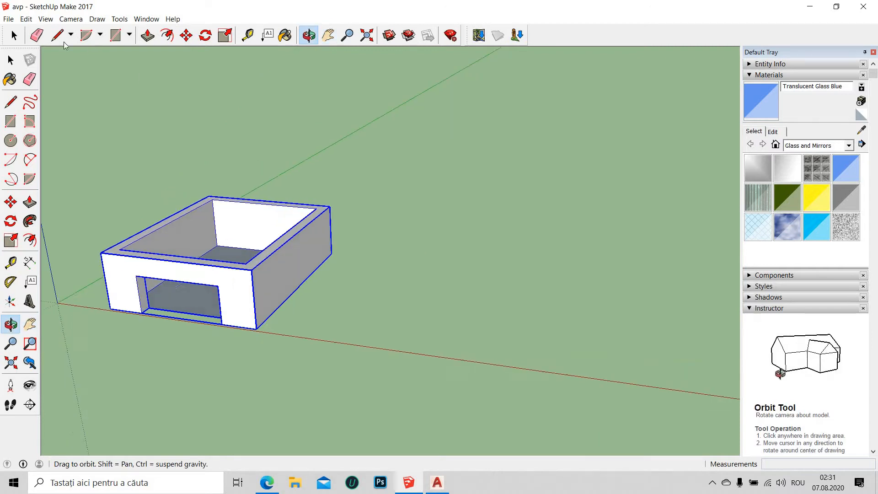
{"action": "key", "text": "space"}
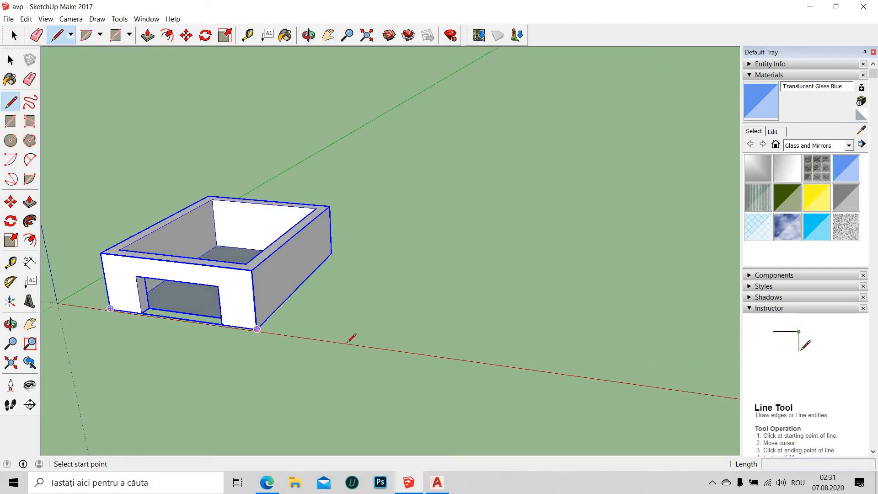
{"action": "left_click", "coordinate": [400, 264]}
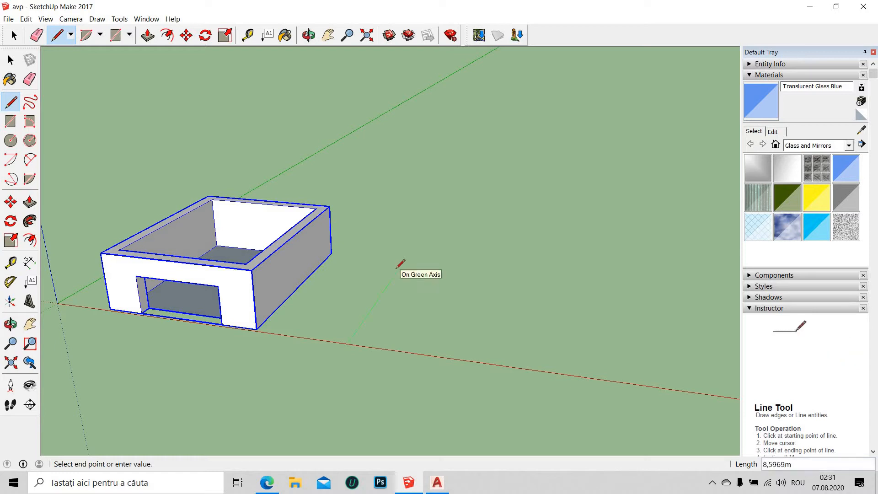
{"action": "type", "text": "16"}
{"action": "key", "text": "Return"}
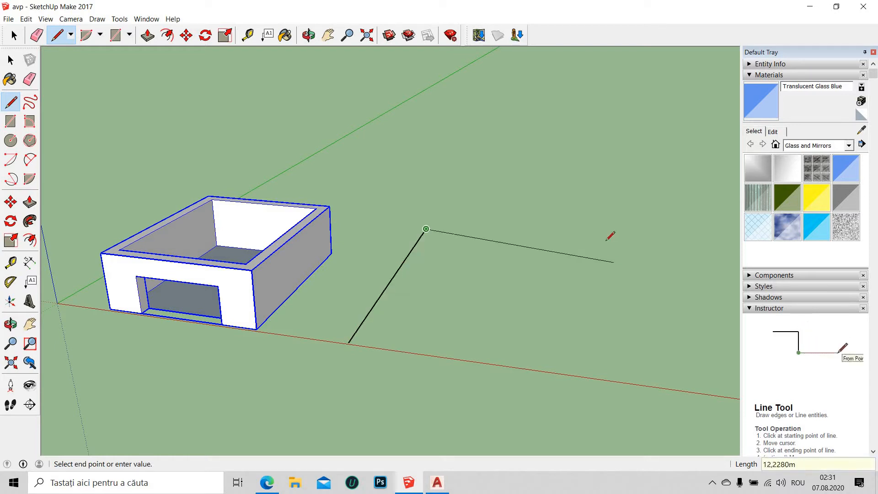
{"action": "type", "text": "8"}
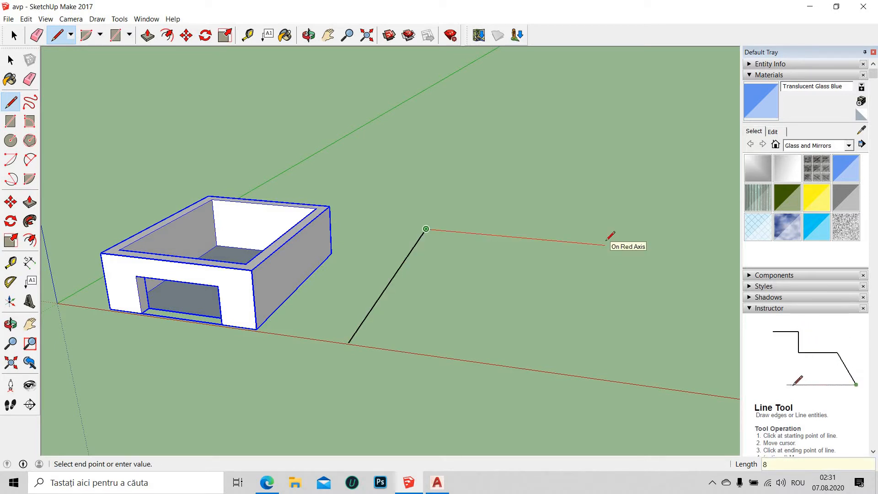
{"action": "key", "text": "Return"}
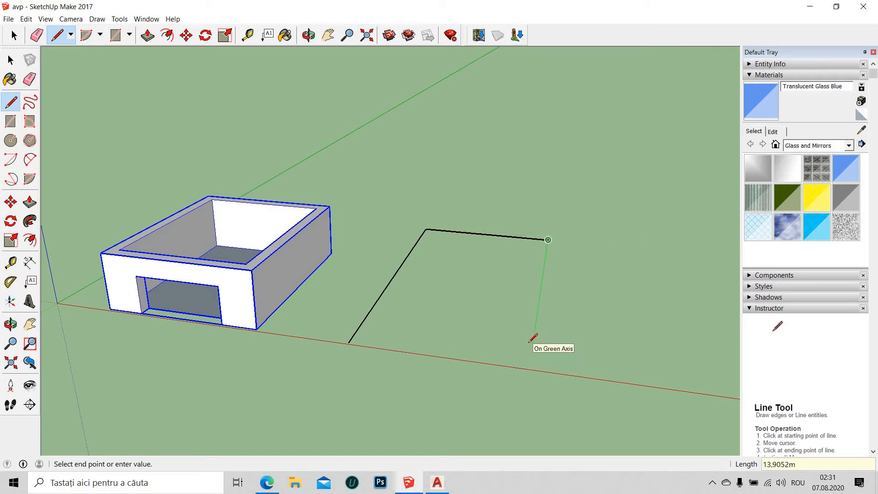
{"action": "left_click", "coordinate": [529, 368]}
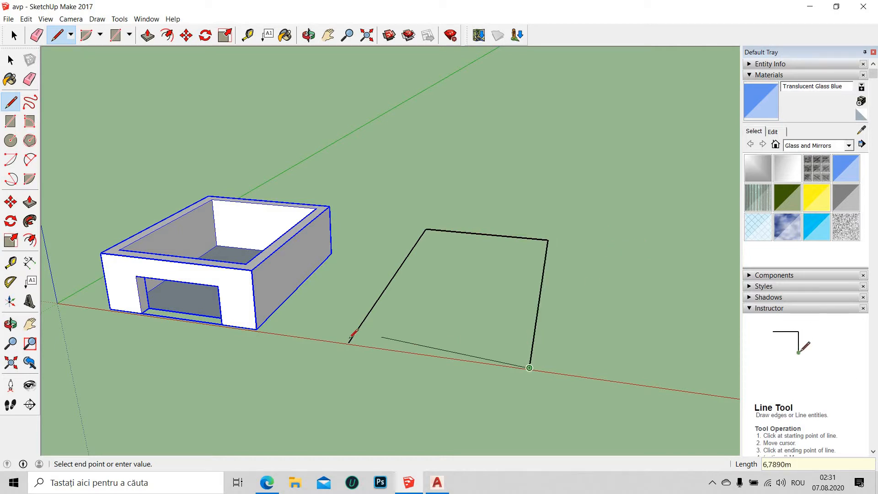
{"action": "left_click", "coordinate": [349, 343]}
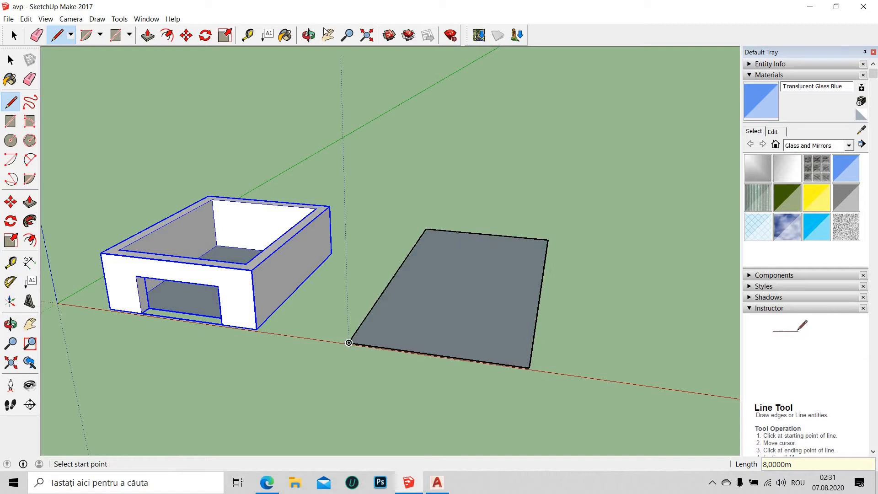
Offset the new rectangle's edges inward by 0,3 m to outline its walls.
{"action": "left_click", "coordinate": [10, 60]}
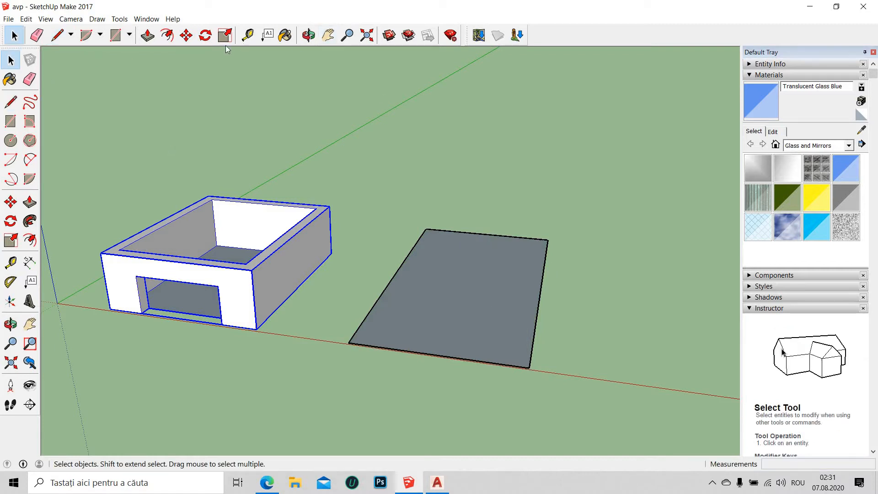
{"action": "left_click", "coordinate": [168, 36]}
{"action": "left_click", "coordinate": [464, 268]}
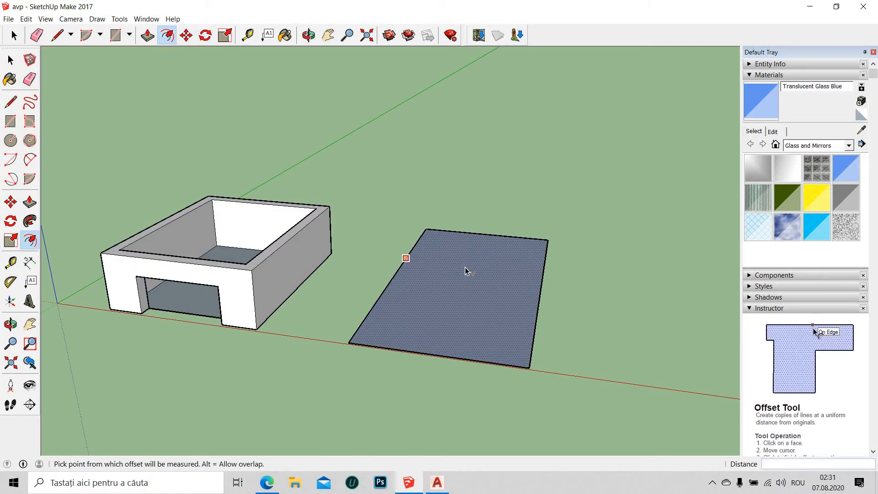
{"action": "type", "text": "0,"}
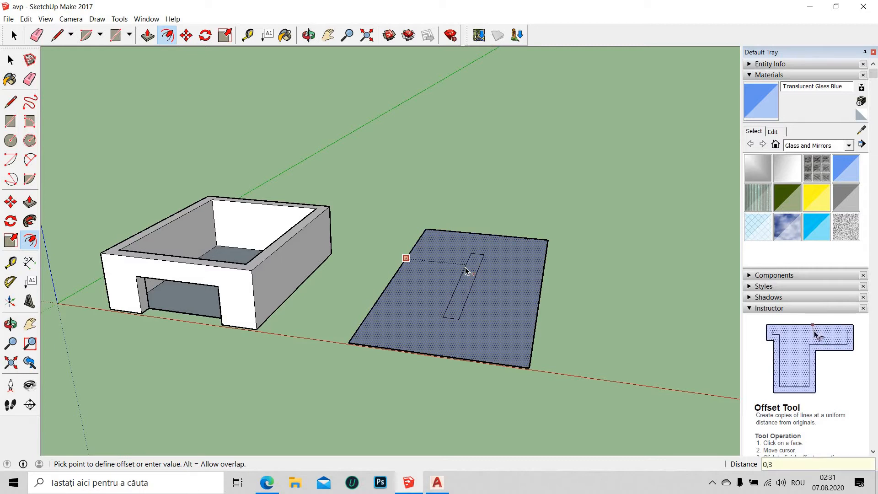
{"action": "type", "text": "3"}
{"action": "key", "text": "Return"}
Check the AutoCAD floor plan, and in SketchUp draw a centre line about 6 m long from the back inner wall edge's midpoint along the green axis.
{"action": "scroll", "coordinate": [467, 289], "scroll_direction": "up", "scroll_amount": 2}
{"action": "middle_click_drag", "start_coordinate": [470, 304], "coordinate": [544, 308]}
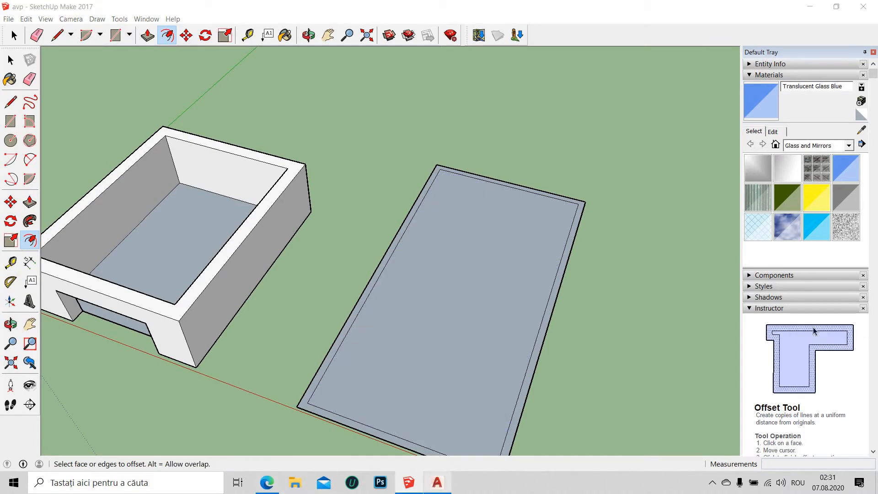
{"action": "left_click", "coordinate": [437, 483]}
{"action": "scroll", "coordinate": [469, 161], "scroll_direction": "up", "scroll_amount": 1}
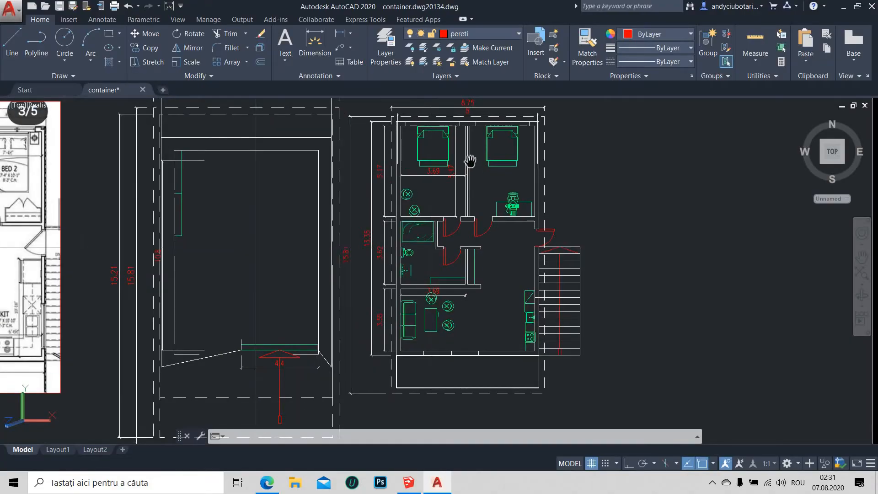
{"action": "left_click", "coordinate": [409, 483]}
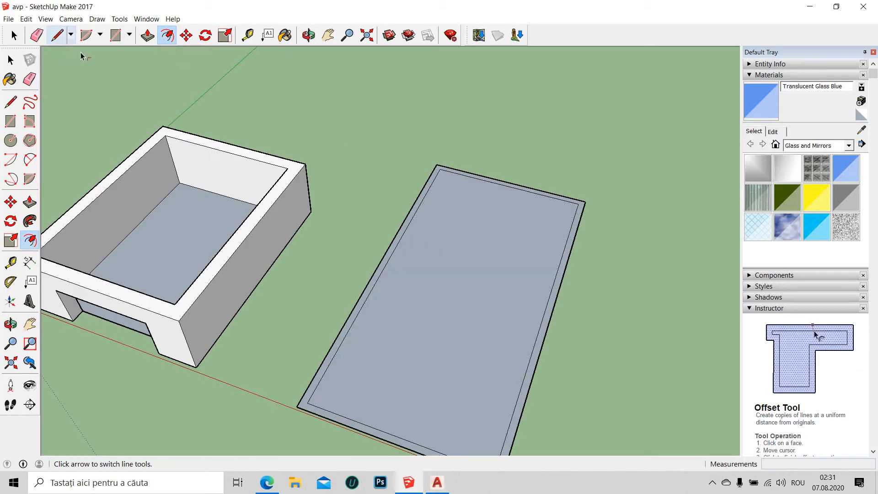
{"action": "left_click", "coordinate": [57, 35]}
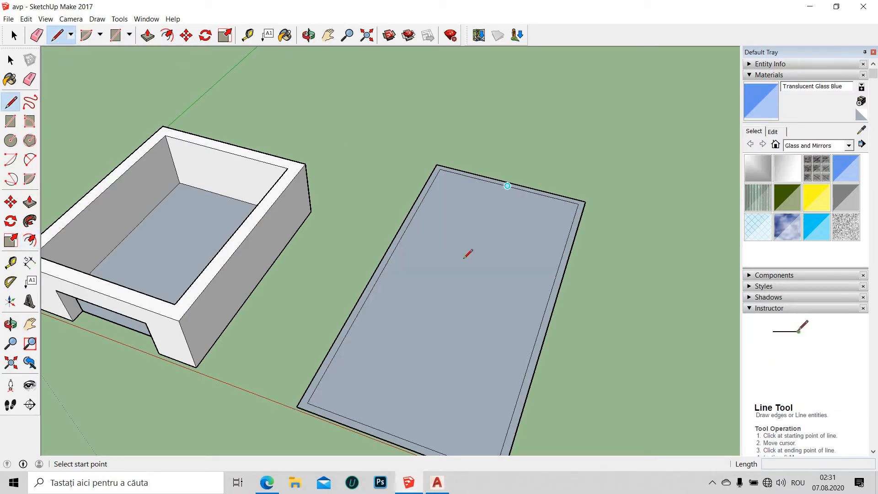
{"action": "left_click", "coordinate": [508, 186]}
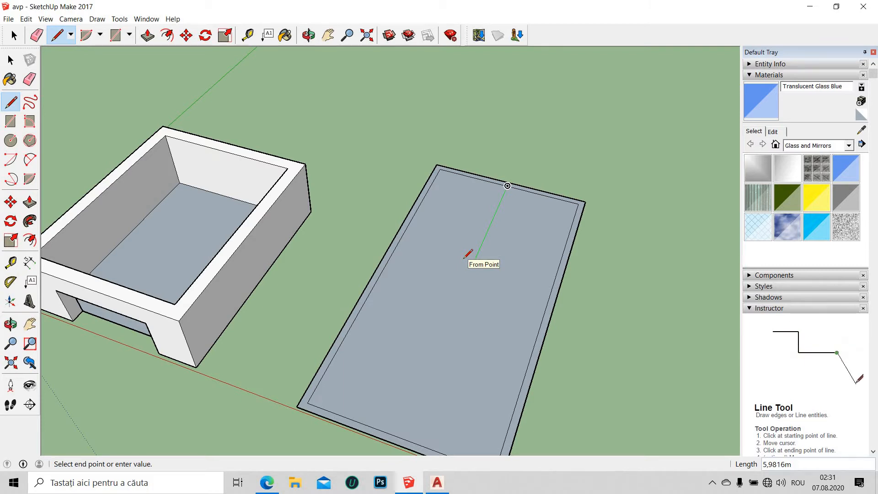
{"action": "left_click", "coordinate": [480, 249]}
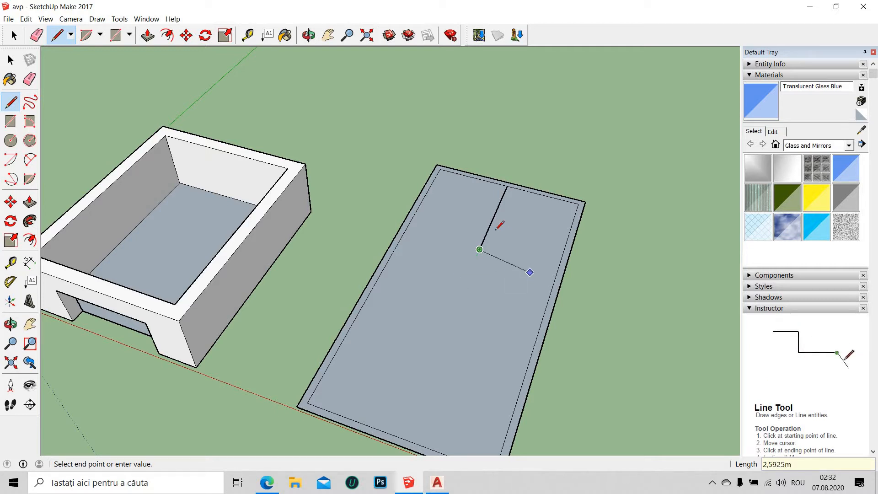
{"action": "key", "text": "Escape"}
{"action": "scroll", "coordinate": [508, 186], "scroll_direction": "up", "scroll_amount": 2}
{"action": "left_click", "coordinate": [507, 186]}
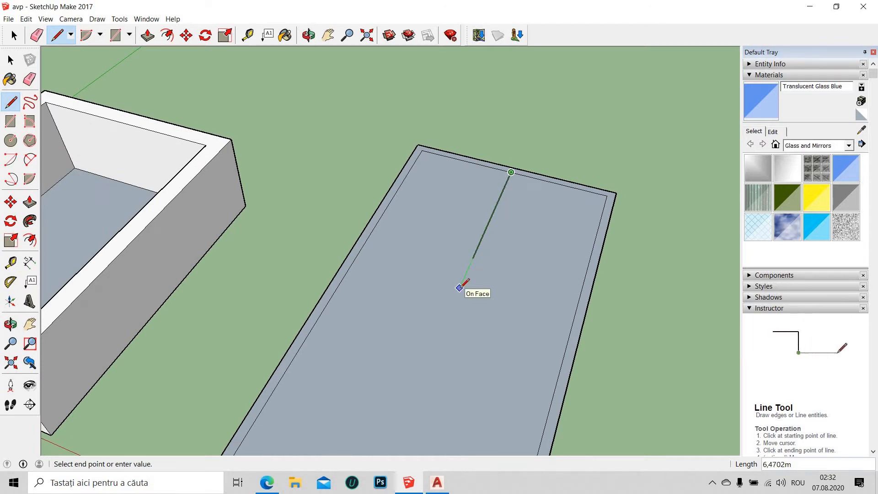
{"action": "key", "text": "Return"}
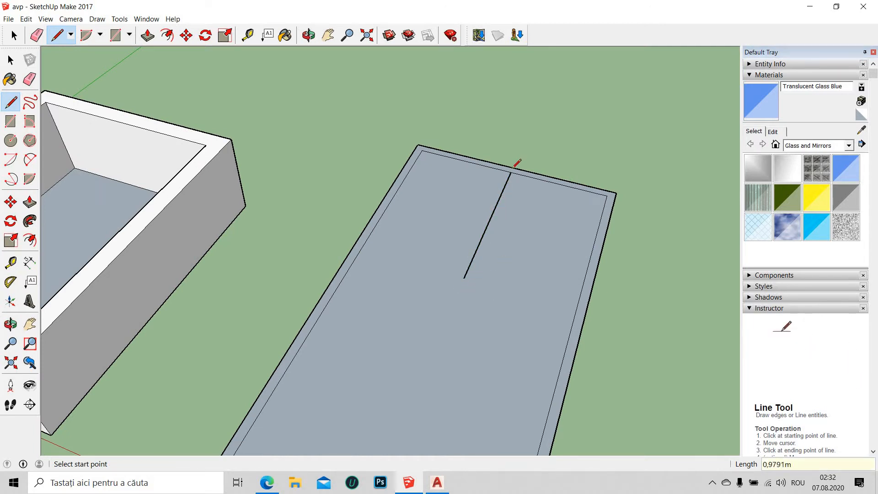
Draw a parallel line about 6 m long, offset 0,1 m from the centre line on the side away from the garage box.
{"action": "left_click", "coordinate": [522, 172]}
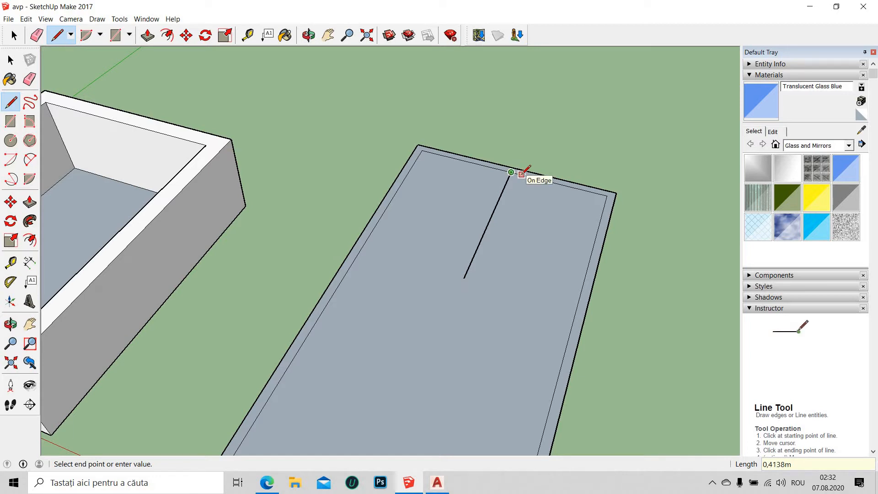
{"action": "key", "text": "Escape"}
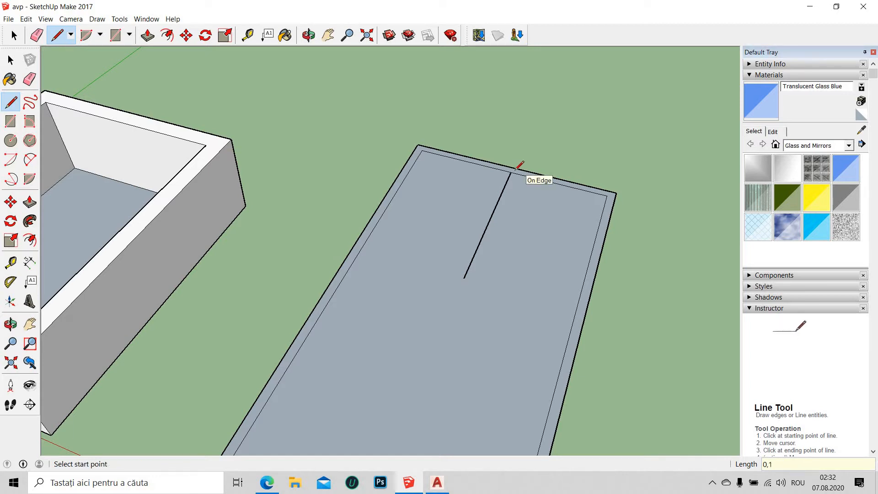
{"action": "scroll", "coordinate": [521, 172], "scroll_direction": "up", "scroll_amount": 4}
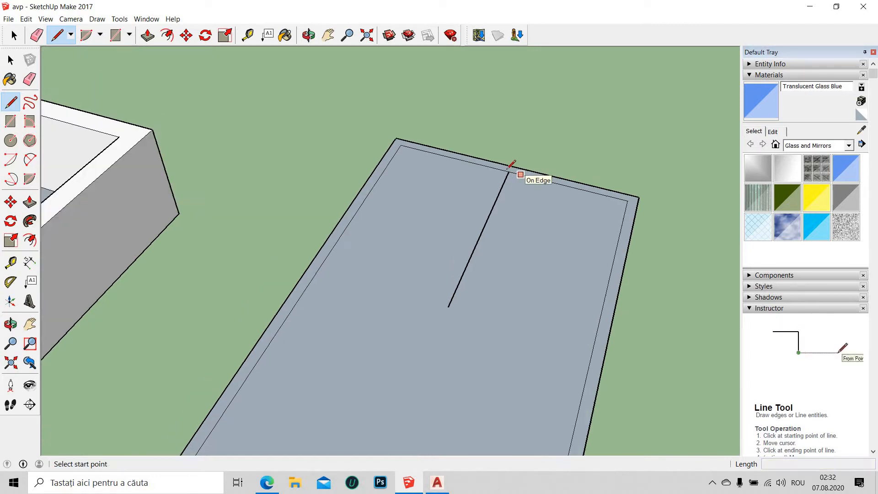
{"action": "left_click", "coordinate": [507, 170]}
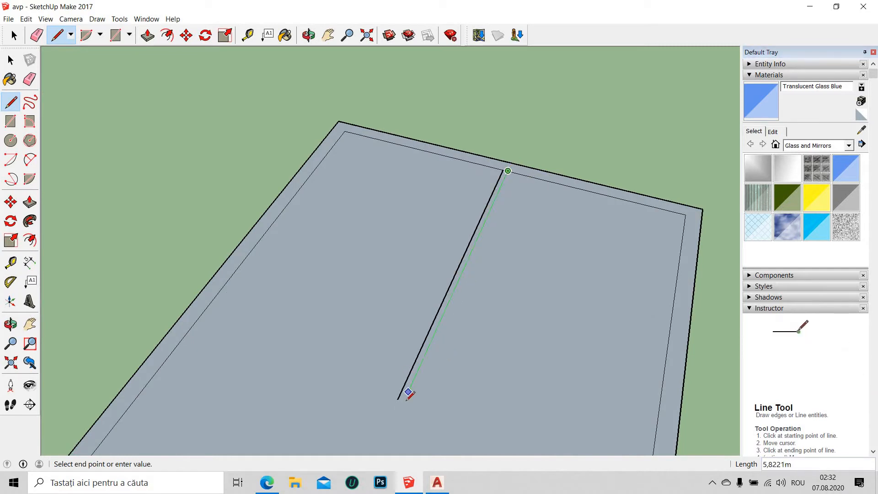
{"action": "left_click", "coordinate": [523, 192]}
{"action": "type", "text": ","}
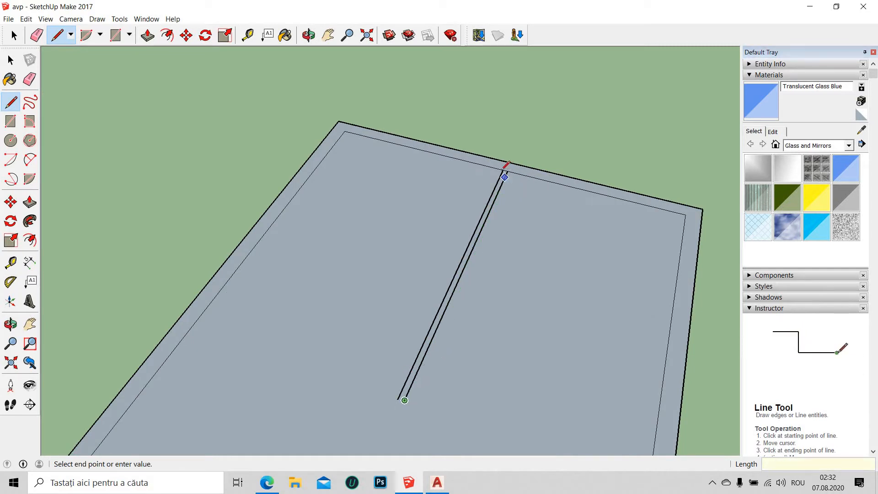
{"action": "left_click", "coordinate": [504, 168]}
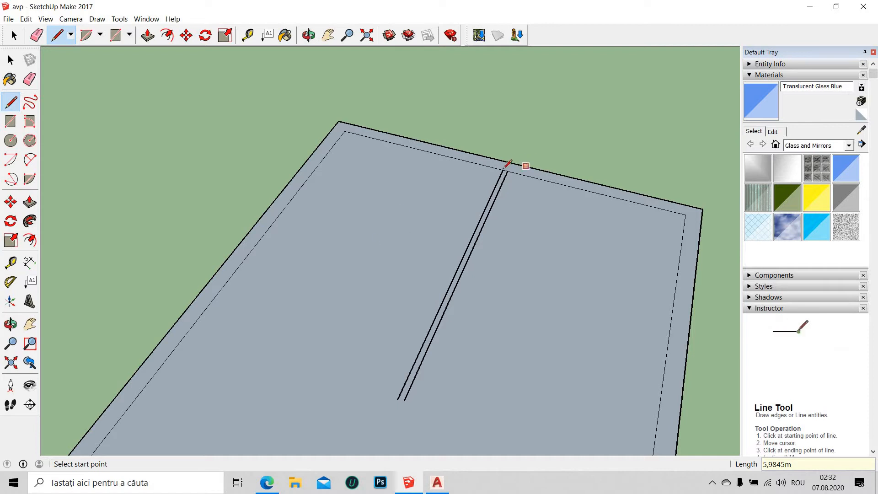
Draw another parallel line about 6,1 m long, offset 0,1 m from the centre line on the garage side.
{"action": "left_click", "coordinate": [503, 169]}
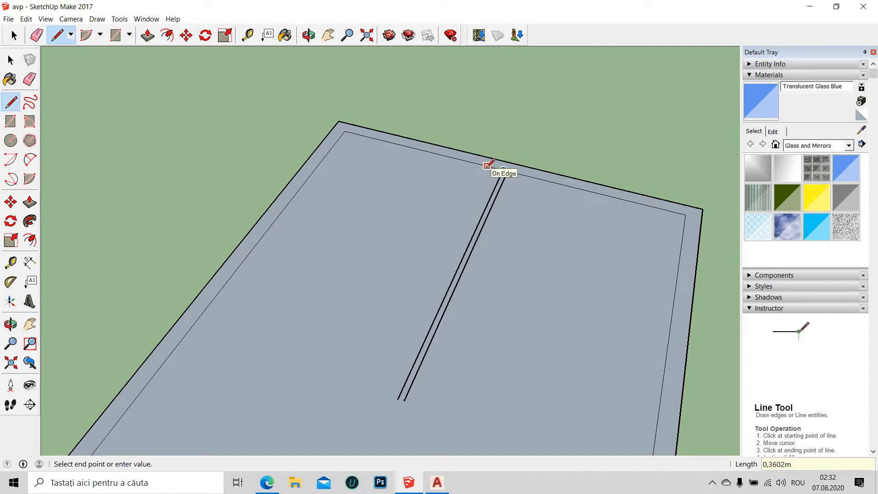
{"action": "key", "text": "Return"}
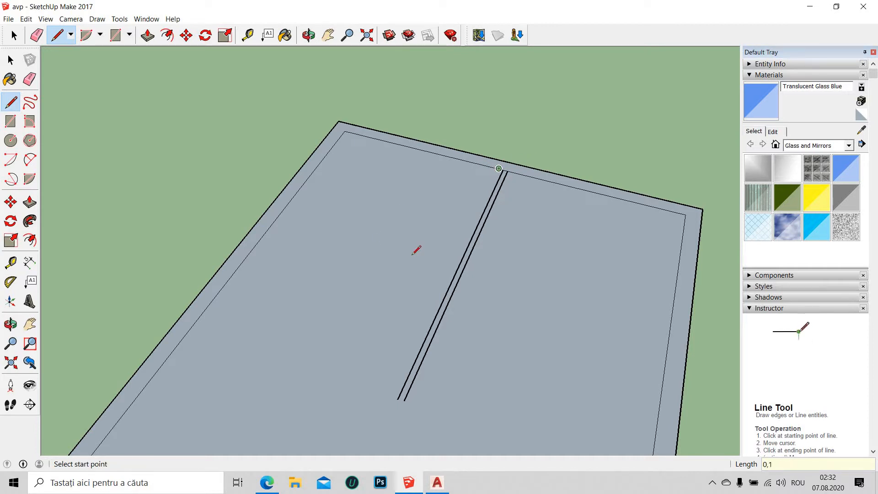
{"action": "left_click", "coordinate": [499, 168]}
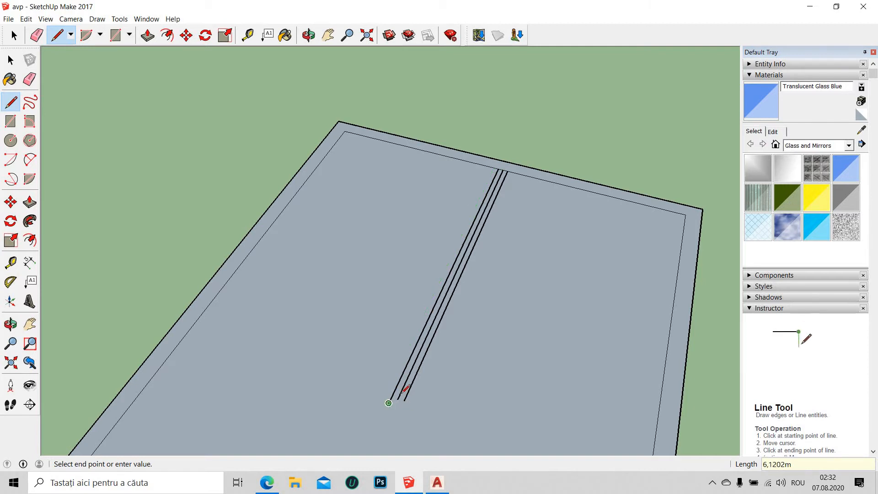
{"action": "left_click", "coordinate": [436, 370]}
{"action": "middle_click_drag", "start_coordinate": [439, 359], "coordinate": [435, 368]}
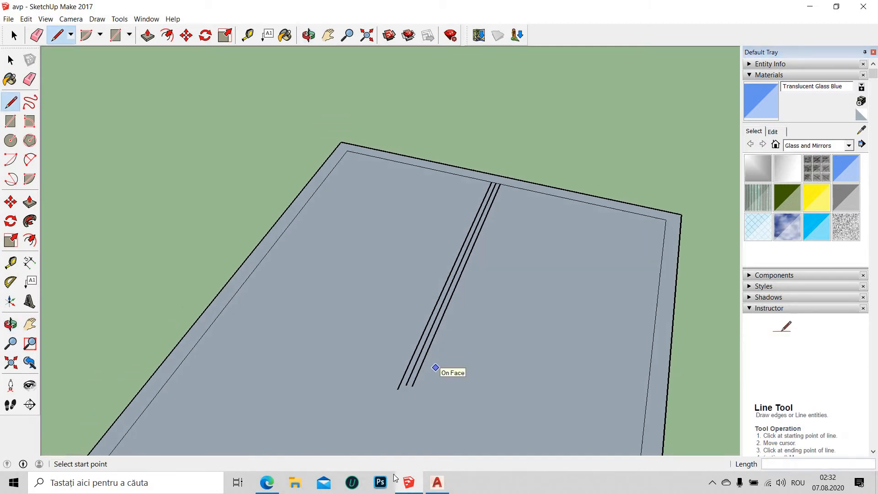
Check the room depth in the AutoCAD plan and close the partition across its lines 5,17 m from the back inner wall edge.
{"action": "left_click", "coordinate": [437, 483]}
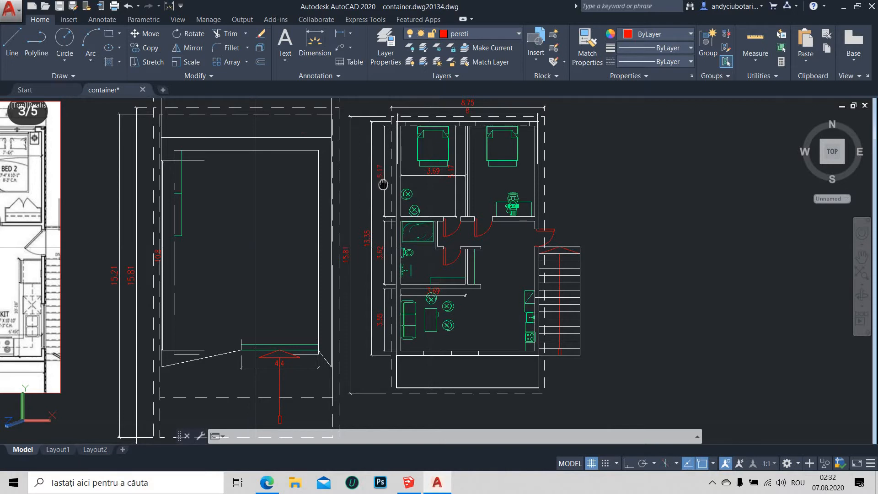
{"action": "middle_click_drag", "start_coordinate": [383, 185], "coordinate": [386, 194]}
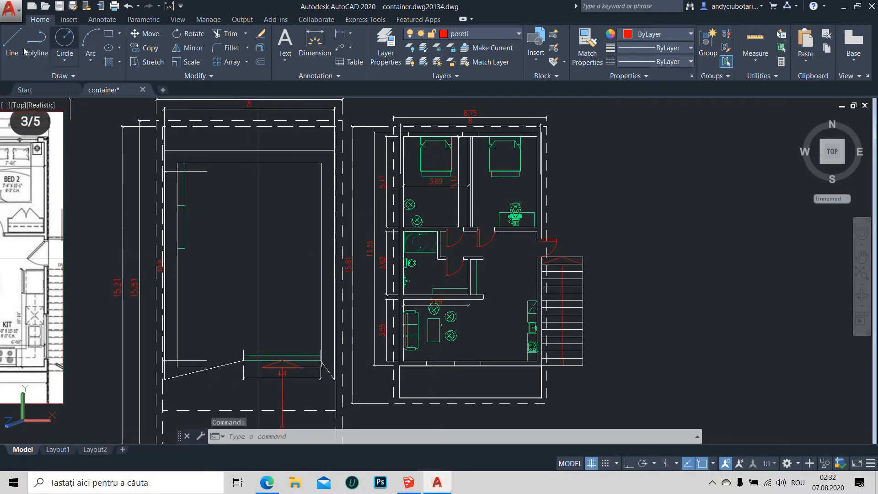
{"action": "left_click", "coordinate": [12, 41]}
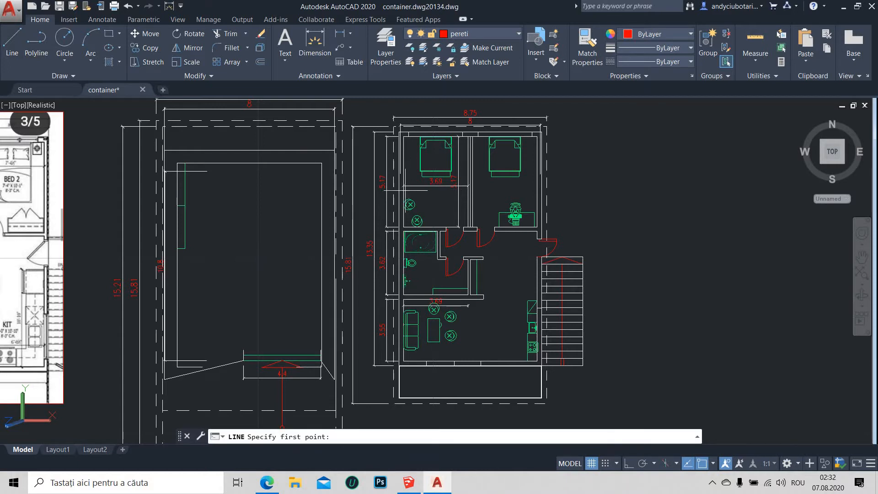
{"action": "left_click", "coordinate": [409, 483]}
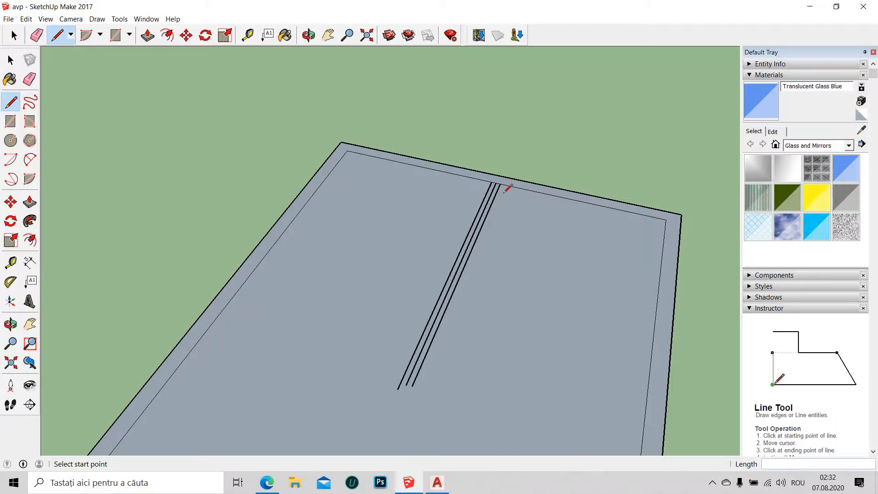
{"action": "left_click", "coordinate": [491, 182]}
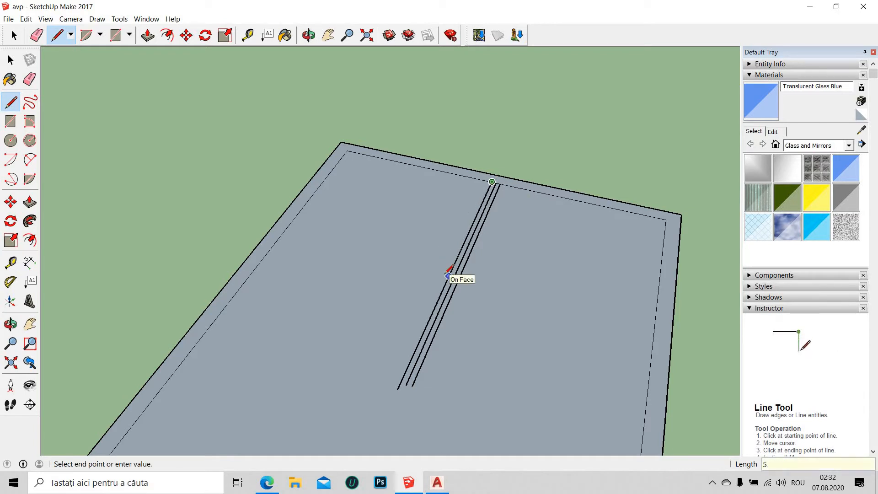
{"action": "type", "text": "5,17"}
{"action": "key", "text": "Return"}
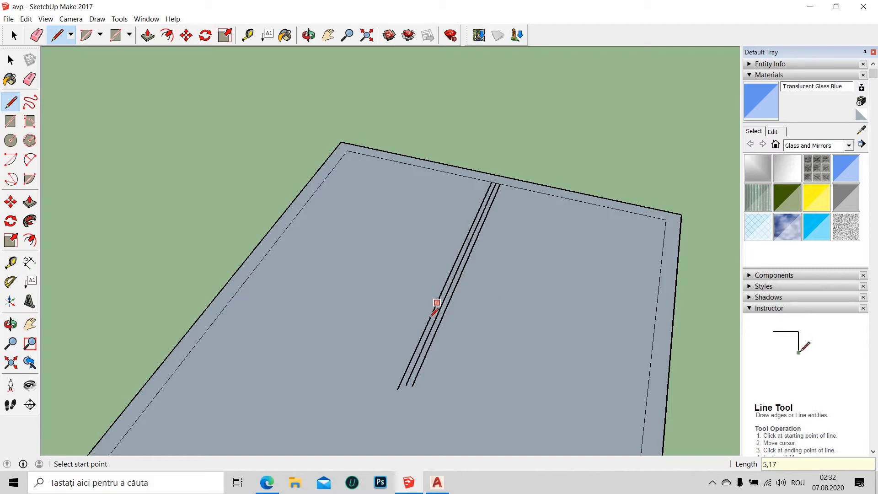
{"action": "left_click", "coordinate": [417, 346]}
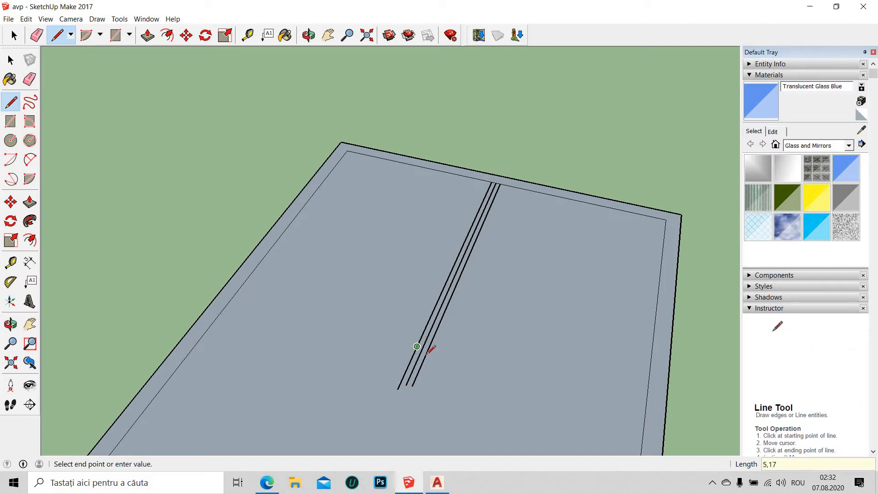
{"action": "left_click", "coordinate": [427, 349]}
Erase the centre line inside the partition and the leftover line ends beyond its closing edge.
{"action": "left_click", "coordinate": [36, 35]}
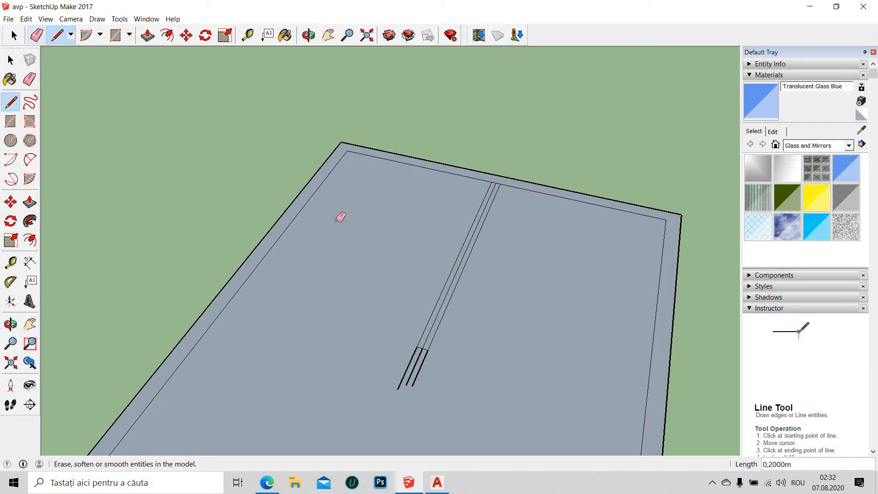
{"action": "left_click", "coordinate": [429, 337]}
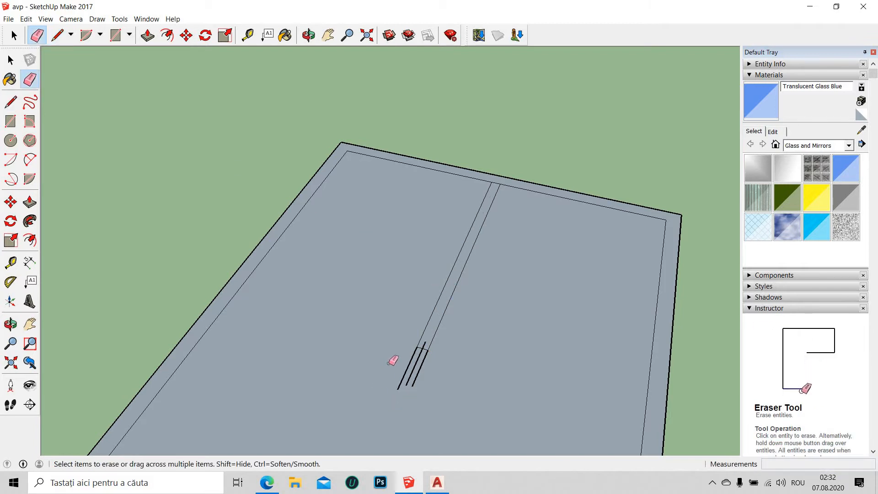
{"action": "left_click", "coordinate": [408, 365]}
{"action": "left_click_drag", "start_coordinate": [424, 363], "coordinate": [427, 344]}
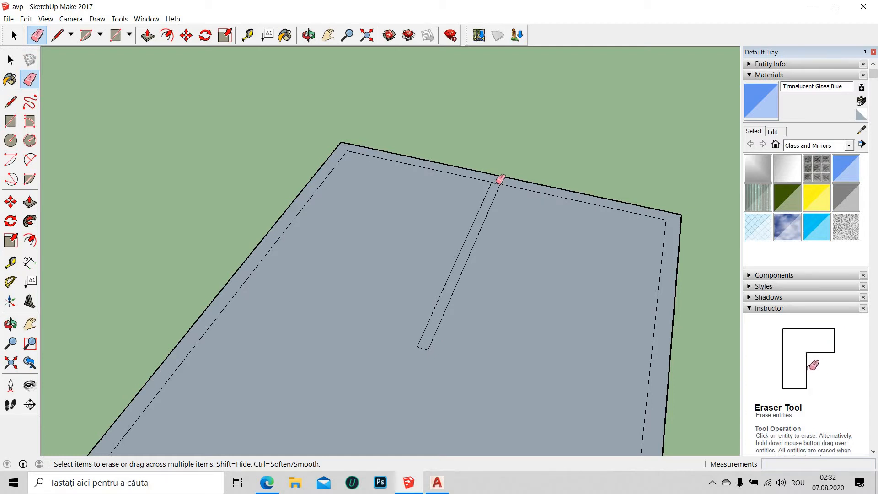
Draw a straight line across the floor through the partition's end, connecting the inner edges of both side walls.
{"action": "middle_click_drag", "start_coordinate": [509, 254], "coordinate": [537, 410]}
{"action": "left_click", "coordinate": [58, 35]}
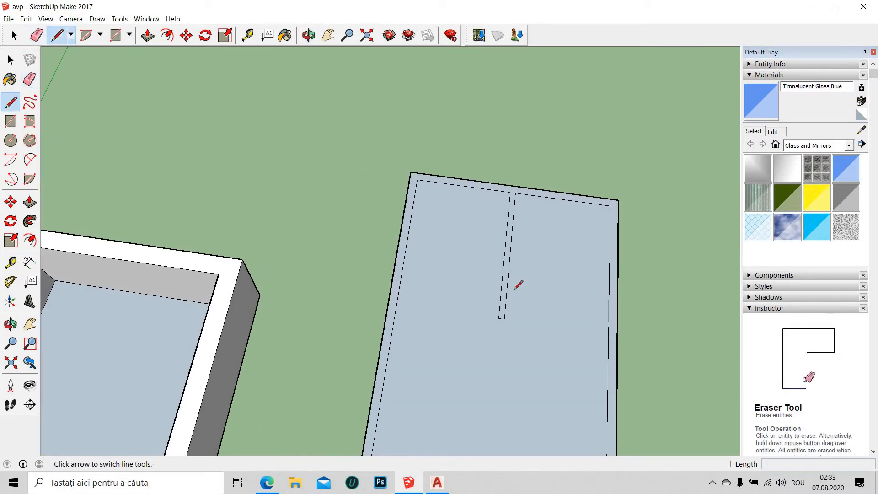
{"action": "scroll", "coordinate": [531, 317], "scroll_direction": "up", "scroll_amount": 2}
{"action": "scroll", "coordinate": [530, 317], "scroll_direction": "up", "scroll_amount": 1}
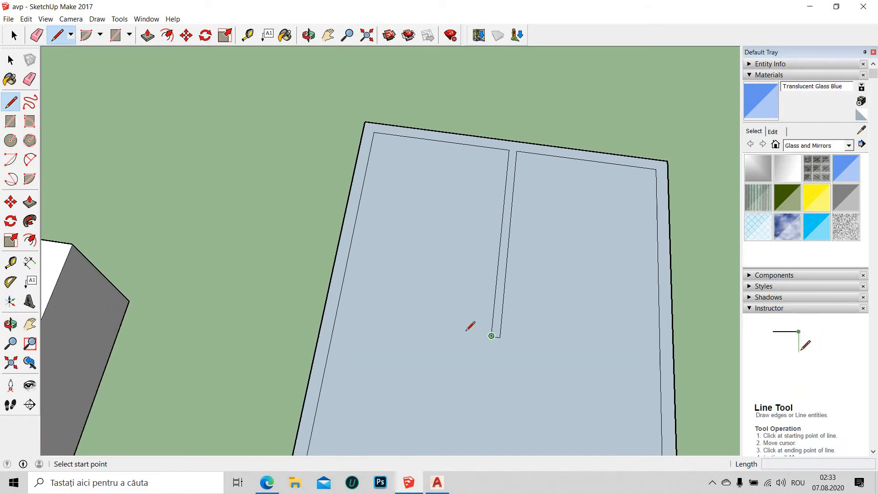
{"action": "left_click", "coordinate": [487, 335]}
{"action": "key", "text": "Escape"}
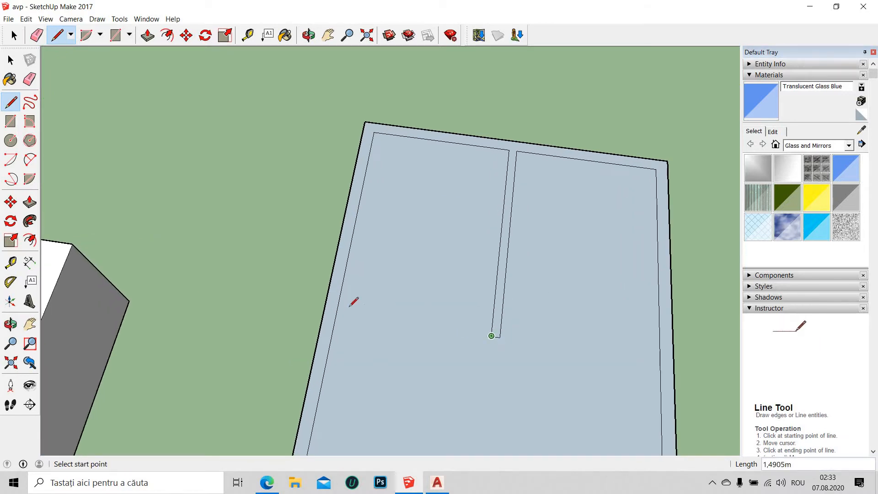
{"action": "left_click", "coordinate": [336, 312]}
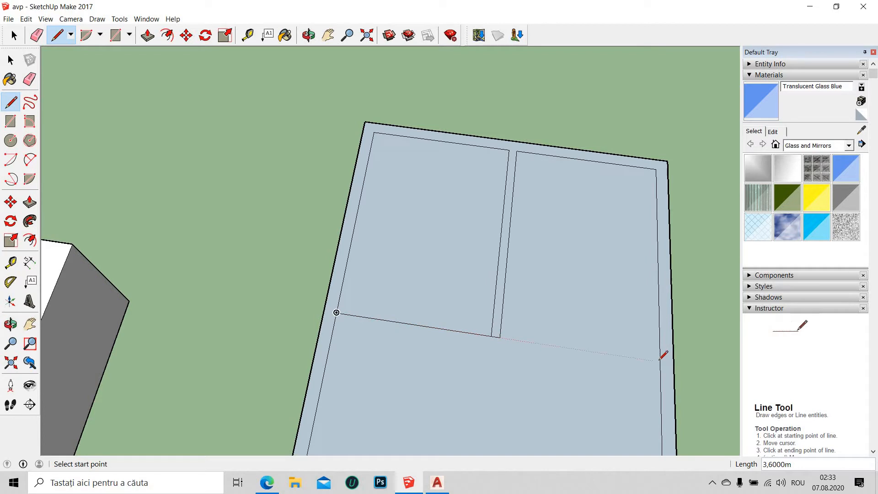
{"action": "left_click", "coordinate": [506, 338]}
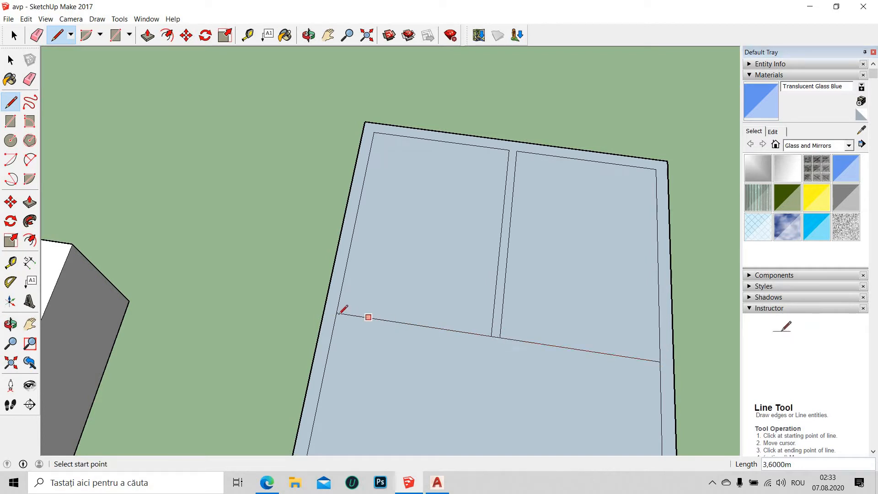
Draw a second line across the floor between the side walls, parallel to the first and 0,2 m nearer the back wall.
{"action": "left_click", "coordinate": [336, 313]}
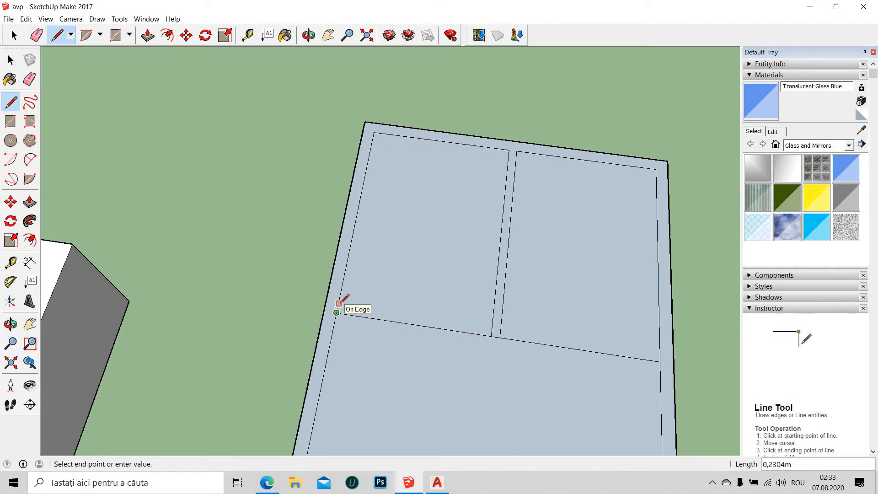
{"action": "key", "text": "Return"}
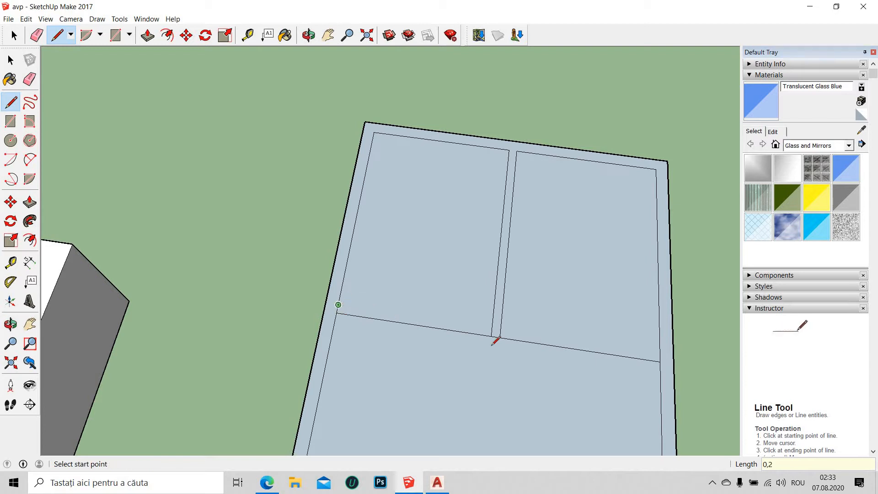
{"action": "left_click", "coordinate": [338, 305]}
{"action": "left_click", "coordinate": [660, 353]}
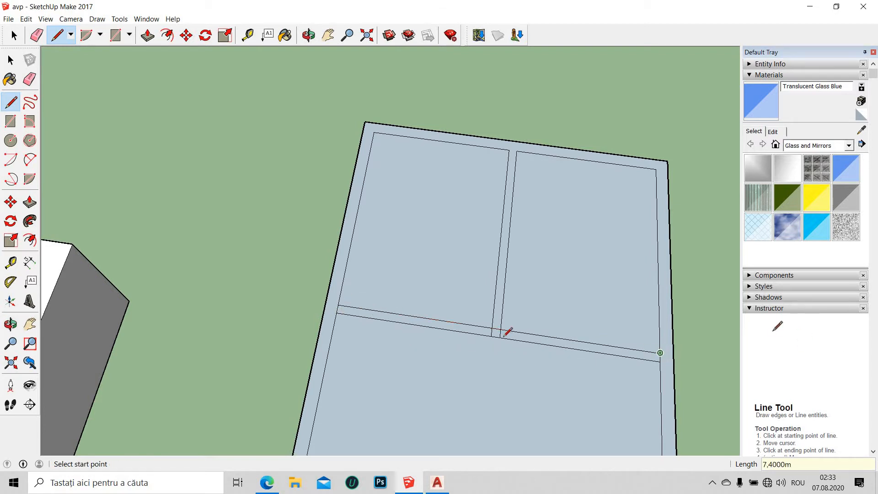
Draw two short lines across the cross wall at the partition's foot, 0,6 m apart, starting 0,2 m to the garage side.
{"action": "left_click", "coordinate": [492, 335]}
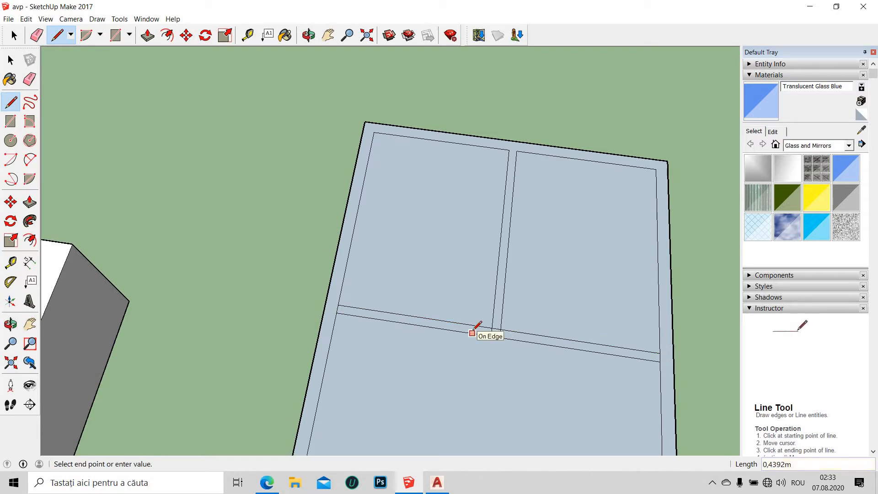
{"action": "left_click", "coordinate": [473, 330]}
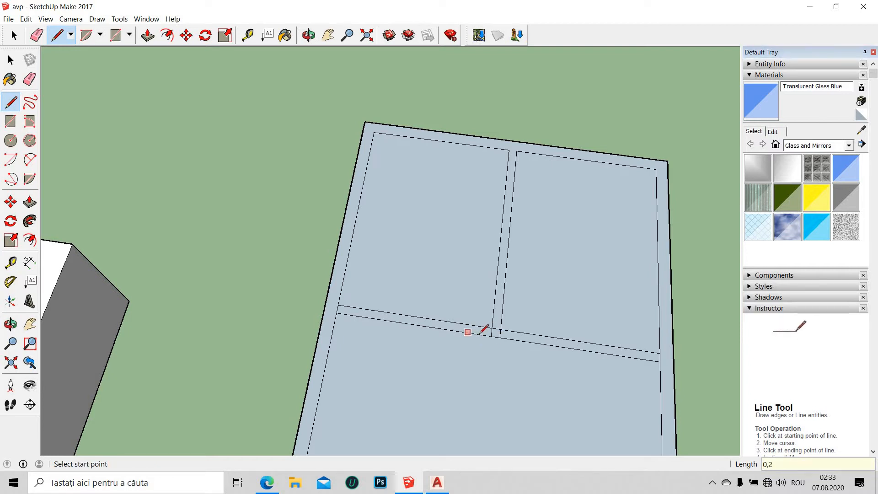
{"action": "left_click", "coordinate": [482, 335]}
{"action": "left_click", "coordinate": [483, 327]}
{"action": "left_click", "coordinate": [483, 327]}
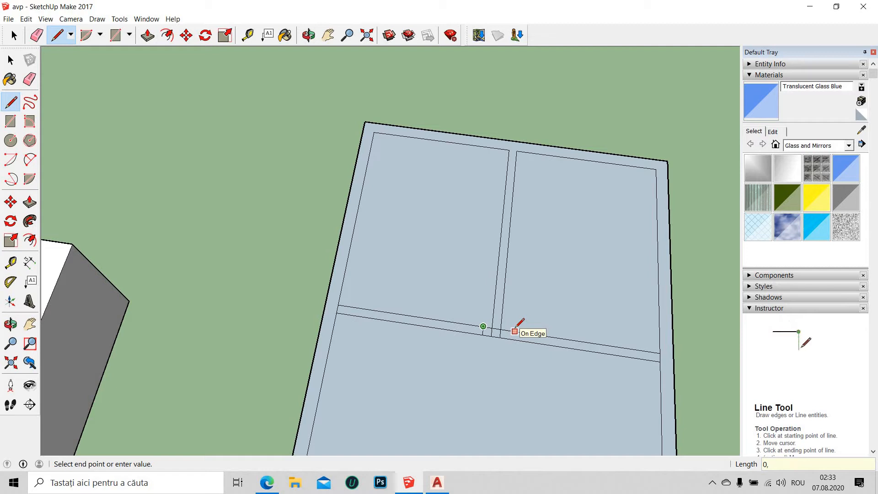
{"action": "type", "text": "0,6"}
{"action": "key", "text": "Return"}
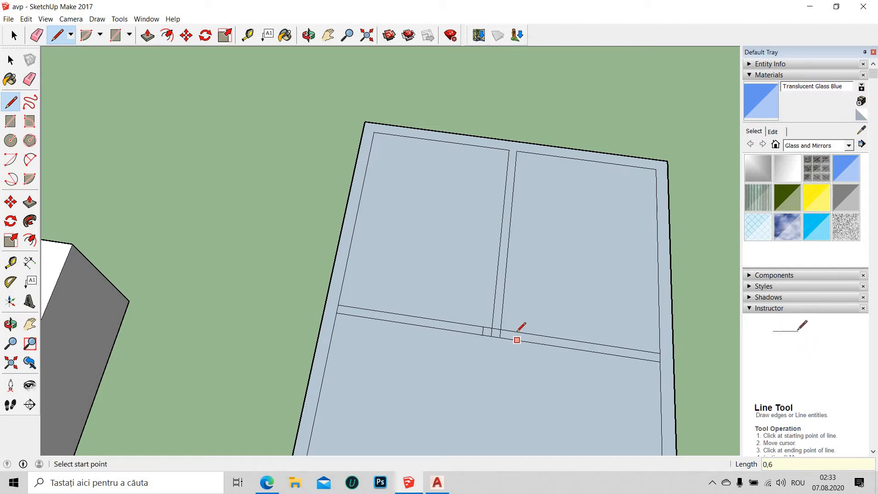
{"action": "left_click", "coordinate": [509, 331]}
{"action": "left_click", "coordinate": [509, 339]}
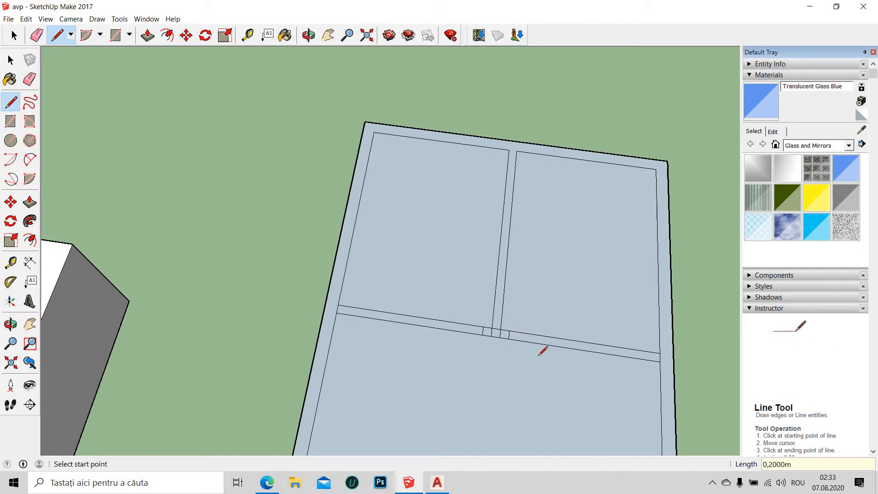
Mark a 1 m door opening on the garage side of the wall stub with a short line across the cross wall.
{"action": "mouse_move", "coordinate": [530, 275]}
{"action": "middle_mouse_down"}
{"action": "mouse_move", "coordinate": [526, 266]}
{"action": "mouse_move", "coordinate": [612, 284]}
{"action": "mouse_move", "coordinate": [523, 308]}
{"action": "mouse_move", "coordinate": [493, 280]}
{"action": "middle_mouse_up"}
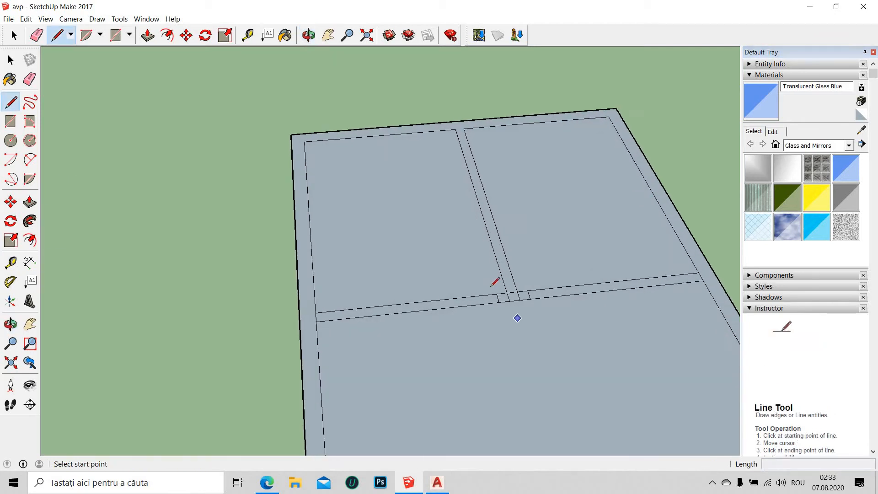
{"action": "scroll", "coordinate": [439, 275], "scroll_direction": "up", "scroll_amount": 2}
{"action": "left_click", "coordinate": [492, 289]}
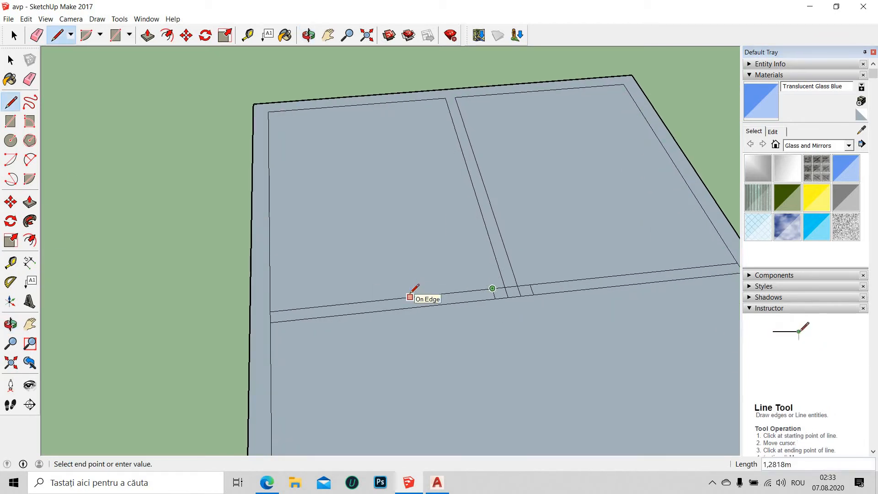
{"action": "type", "text": "1"}
{"action": "key", "text": "Return"}
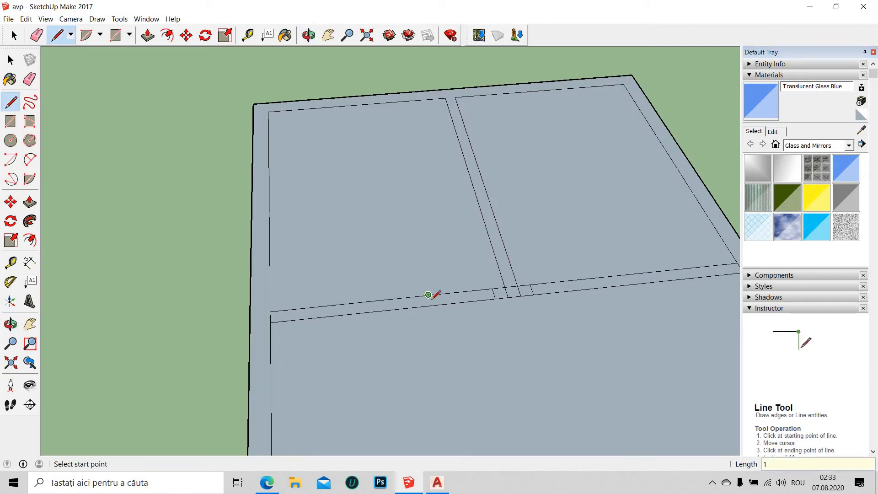
{"action": "left_click", "coordinate": [429, 295]}
{"action": "left_click", "coordinate": [430, 306]}
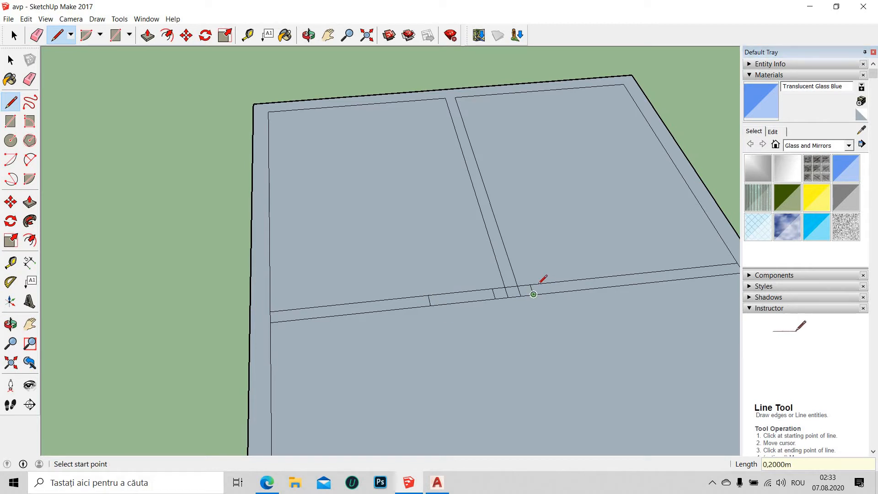
Mark a matching 1 m door opening on the other side of the wall stub with a 0,2 m line across the wall.
{"action": "left_click", "coordinate": [530, 284]}
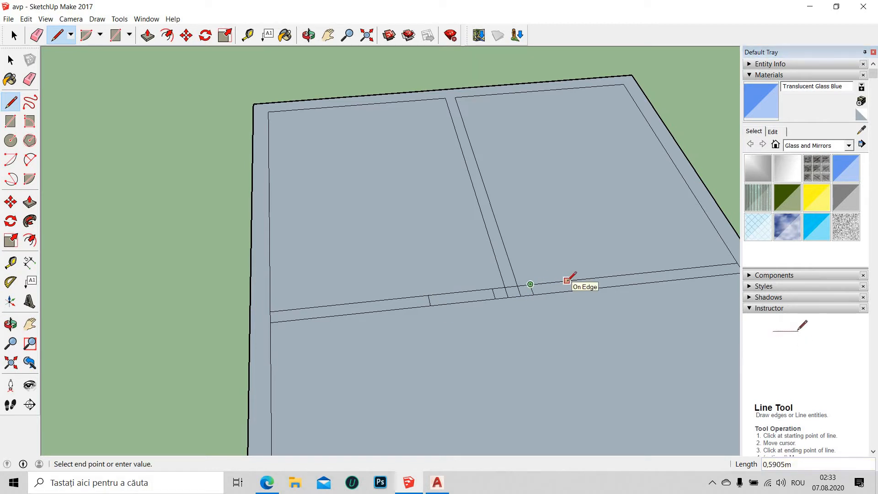
{"action": "type", "text": "1"}
{"action": "key", "text": "Return"}
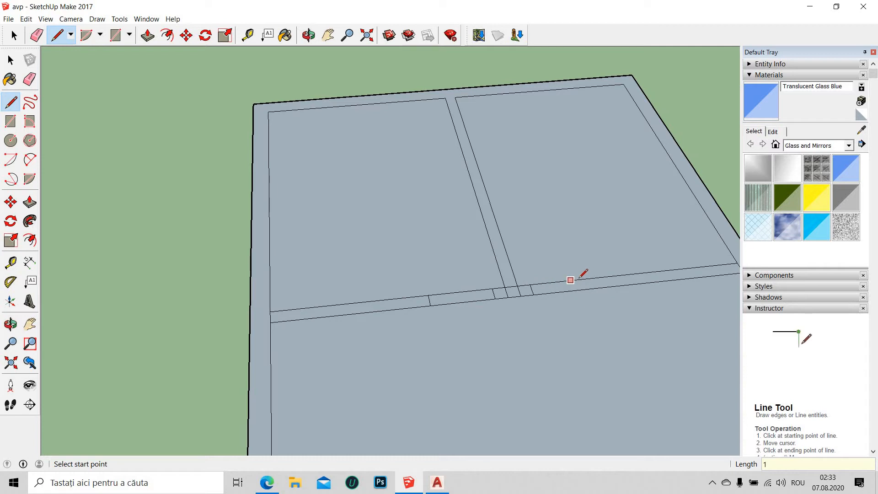
{"action": "left_click", "coordinate": [595, 279]}
{"action": "type", "text": "0,2000m"}
{"action": "key", "text": "Return"}
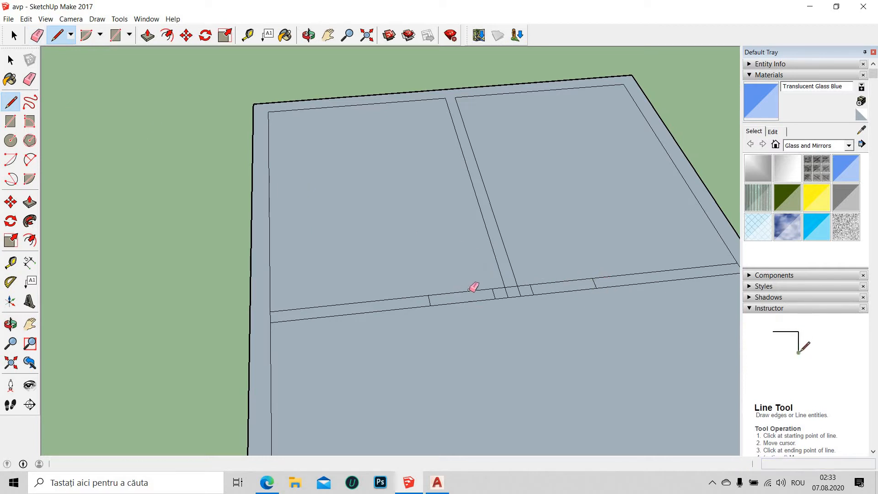
Erase the wall lines across both door openings and the leftover segments inside the T-shaped partition end.
{"action": "key", "text": "e"}
{"action": "mouse_move", "coordinate": [476, 300]}
{"action": "left_mouse_down"}
{"action": "mouse_move", "coordinate": [564, 301]}
{"action": "mouse_move", "coordinate": [566, 271]}
{"action": "mouse_move", "coordinate": [558, 296]}
{"action": "mouse_move", "coordinate": [509, 290]}
{"action": "mouse_move", "coordinate": [529, 288]}
{"action": "left_mouse_up"}
{"action": "scroll", "coordinate": [523, 289], "scroll_direction": "up", "scroll_amount": 1}
{"action": "scroll", "coordinate": [583, 337], "scroll_direction": "down", "scroll_amount": 2}
{"action": "scroll", "coordinate": [633, 403], "scroll_direction": "down", "scroll_amount": 2}
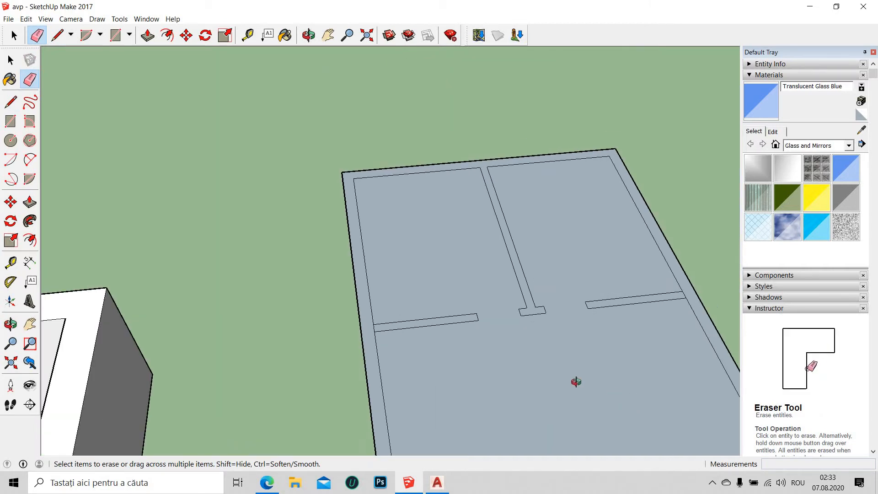
Draw a long straight line from the T-shaped partition end towards the front of the floor, parallel to the side walls.
{"action": "mouse_move", "coordinate": [576, 380]}
{"action": "middle_mouse_down"}
{"action": "mouse_move", "coordinate": [500, 300]}
{"action": "mouse_move", "coordinate": [514, 273]}
{"action": "middle_mouse_up"}
{"action": "scroll", "coordinate": [513, 273], "scroll_direction": "down", "scroll_amount": 3}
{"action": "left_click", "coordinate": [327, 39]}
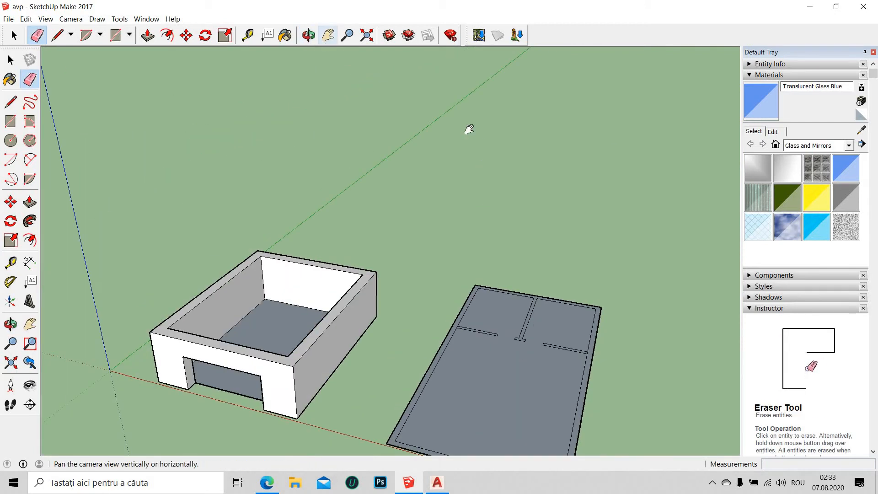
{"action": "mouse_move", "coordinate": [482, 300]}
{"action": "left_mouse_down"}
{"action": "mouse_move", "coordinate": [449, 204]}
{"action": "mouse_move", "coordinate": [423, 222]}
{"action": "left_mouse_up"}
{"action": "mouse_move", "coordinate": [496, 330]}
{"action": "middle_mouse_down"}
{"action": "mouse_move", "coordinate": [446, 214]}
{"action": "mouse_move", "coordinate": [462, 235]}
{"action": "middle_mouse_up"}
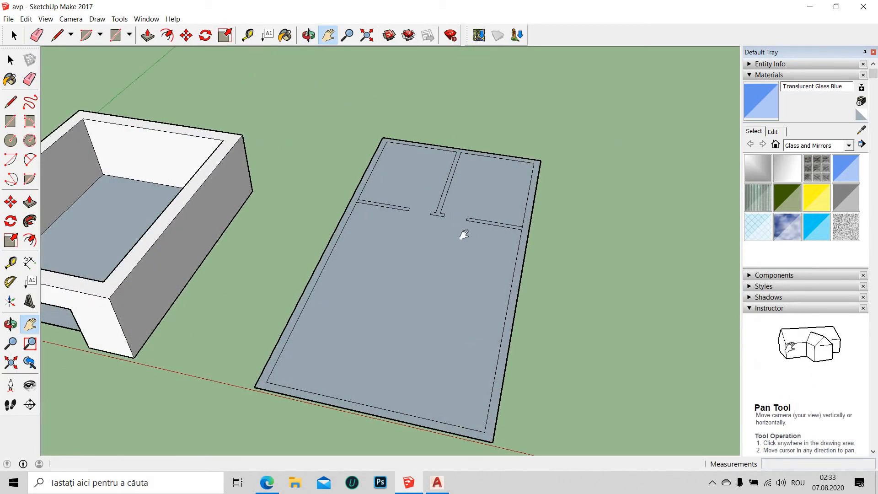
{"action": "scroll", "coordinate": [457, 235], "scroll_direction": "up", "scroll_amount": 5}
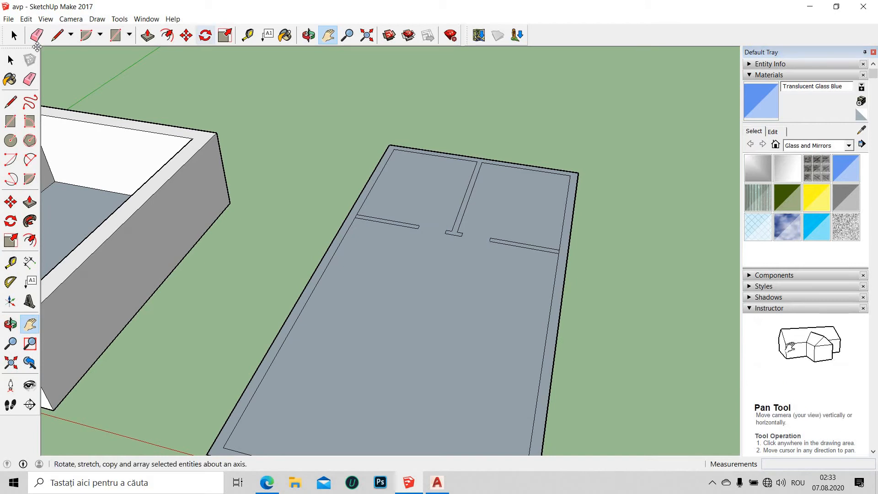
{"action": "left_click", "coordinate": [57, 35]}
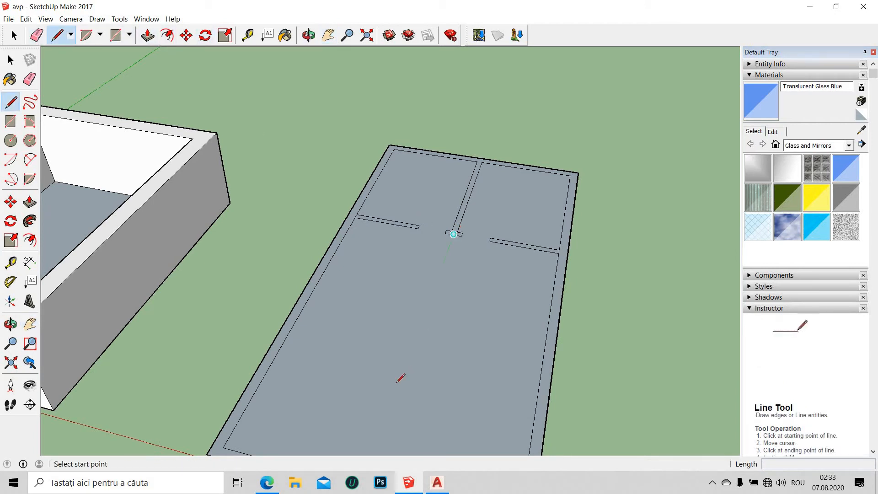
{"action": "left_click", "coordinate": [454, 234]}
{"action": "left_click", "coordinate": [398, 384]}
Check the next room's depth in the AutoCAD plan and draw a cross line to the garage-side inner wall 3,62 m from the partition end.
{"action": "left_click", "coordinate": [437, 482]}
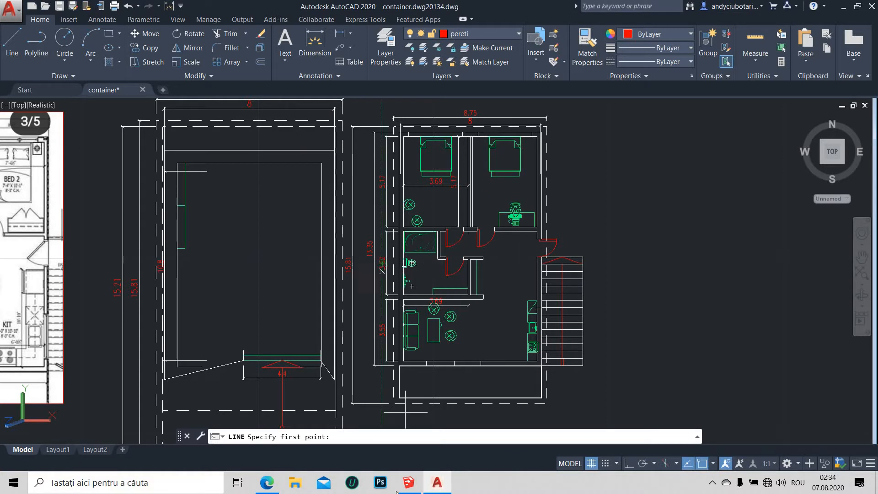
{"action": "left_click", "coordinate": [408, 483]}
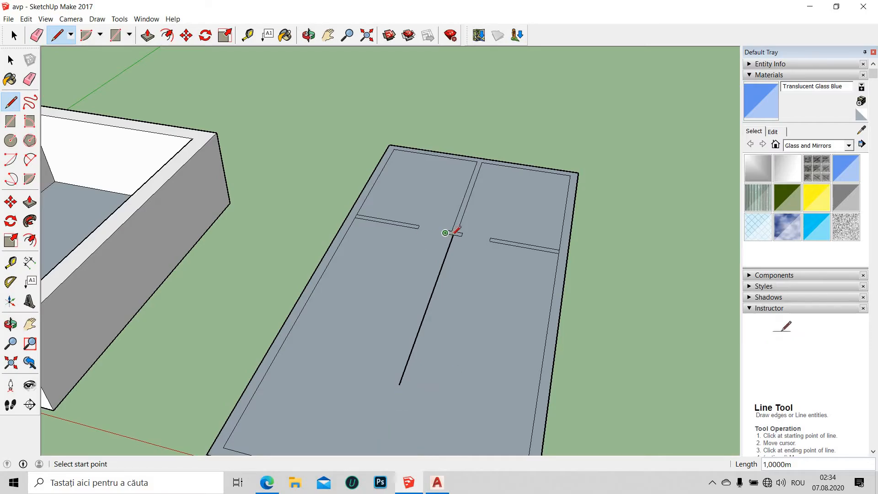
{"action": "left_click", "coordinate": [454, 235]}
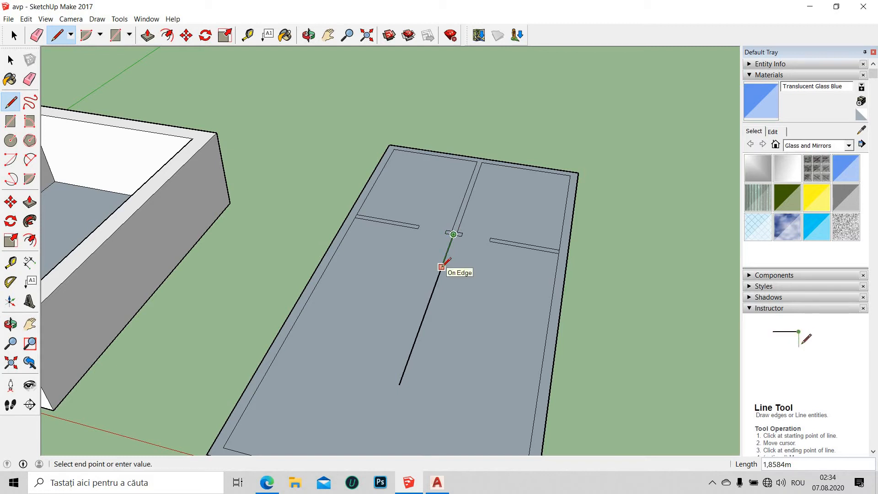
{"action": "type", "text": "3,6"}
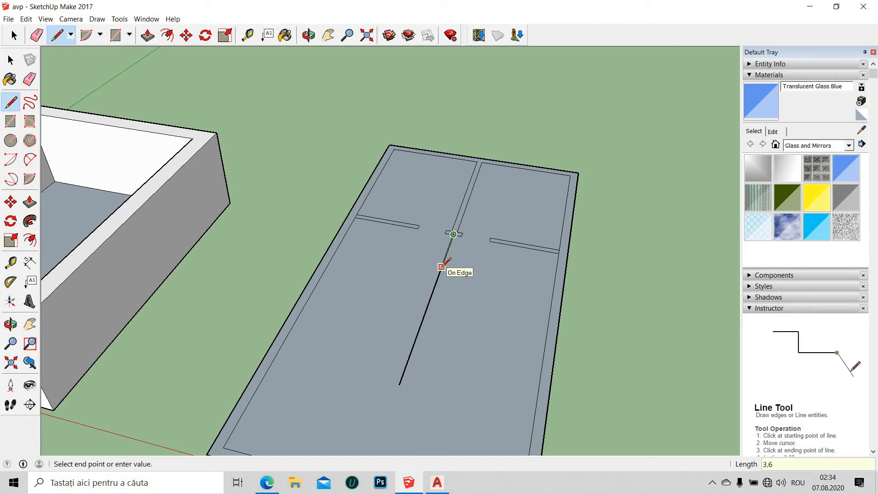
{"action": "type", "text": "2"}
{"action": "key", "text": "Return"}
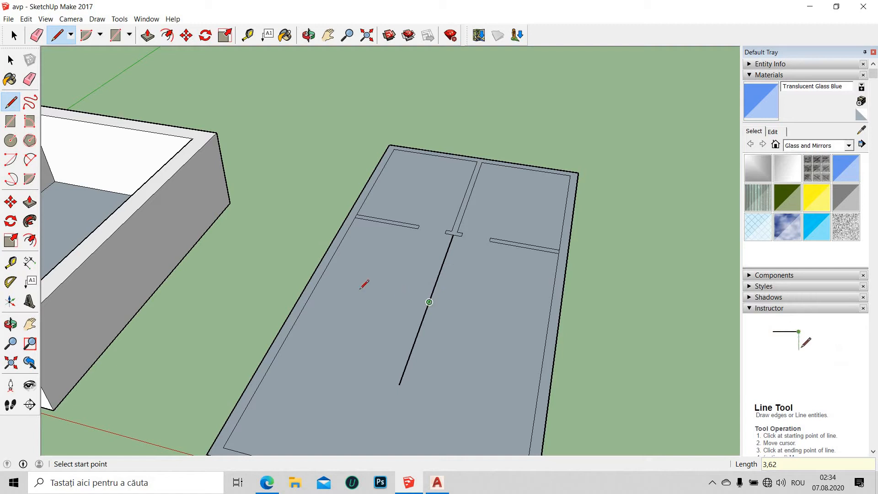
{"action": "left_click", "coordinate": [429, 302]}
{"action": "left_click", "coordinate": [320, 276]}
Draw a parallel line 0,1 m towards the back wall from the new cross line, ending at the long centre line.
{"action": "scroll", "coordinate": [321, 275], "scroll_direction": "up", "scroll_amount": 3}
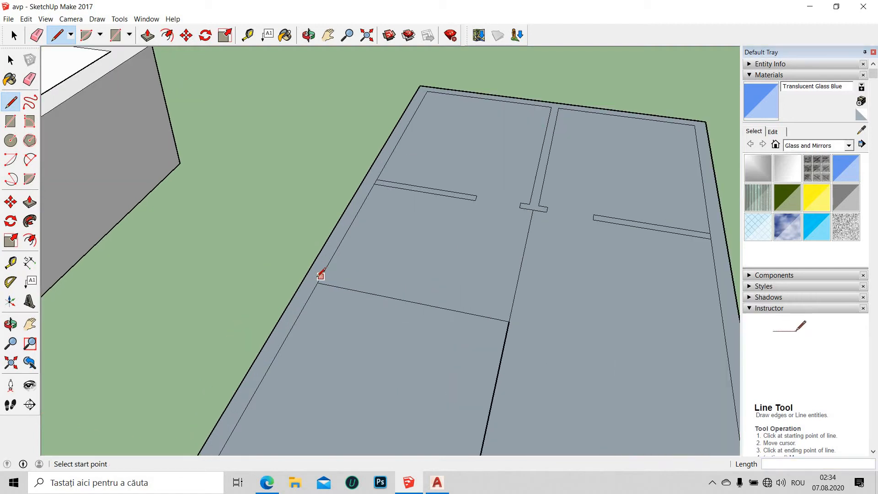
{"action": "left_click", "coordinate": [318, 280]}
{"action": "type", "text": "0,"}
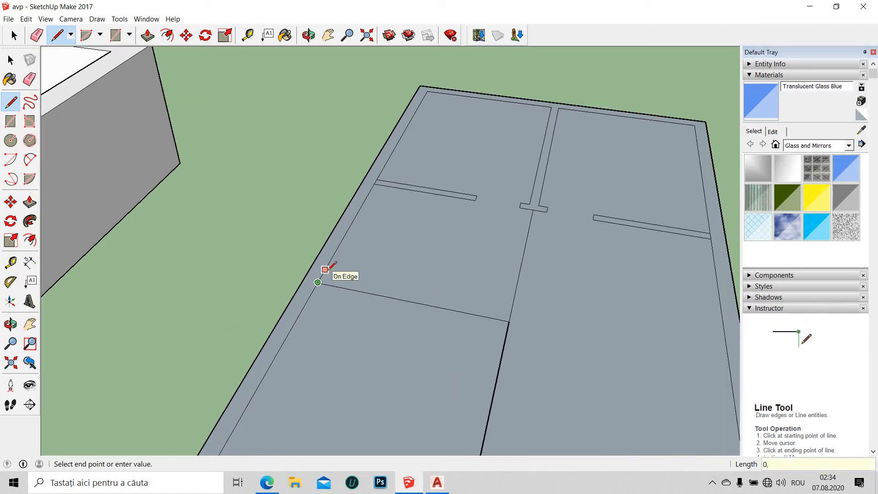
{"action": "type", "text": "1"}
{"action": "key", "text": "Return"}
{"action": "left_click", "coordinate": [319, 279]}
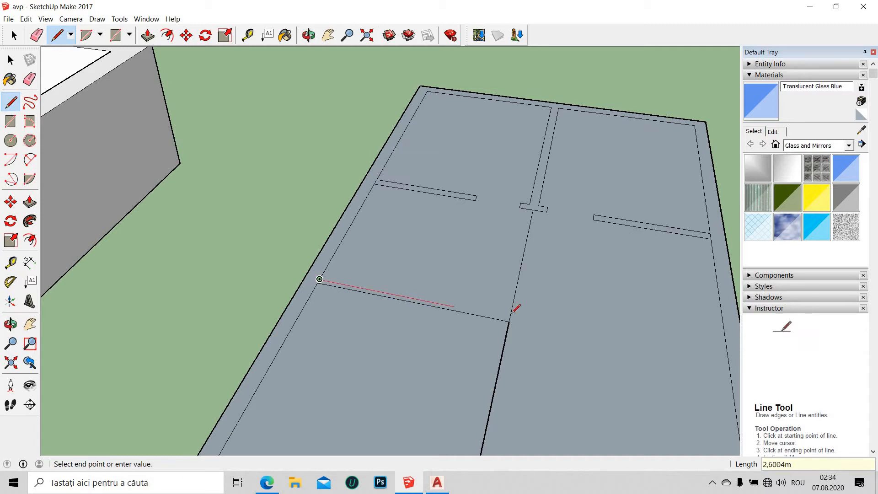
Try to add a third parallel line 0,2 m towards the front from the upper line of the new cross wall.
{"action": "left_click", "coordinate": [319, 280]}
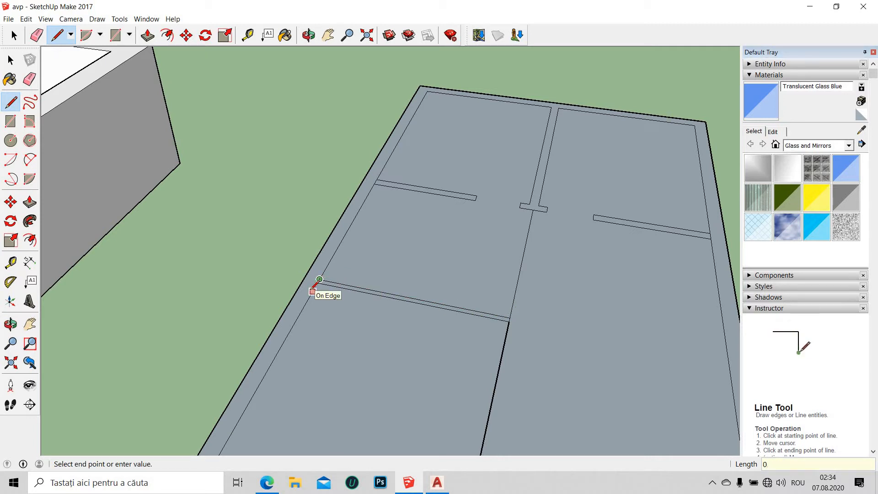
{"action": "left_click", "coordinate": [312, 291]}
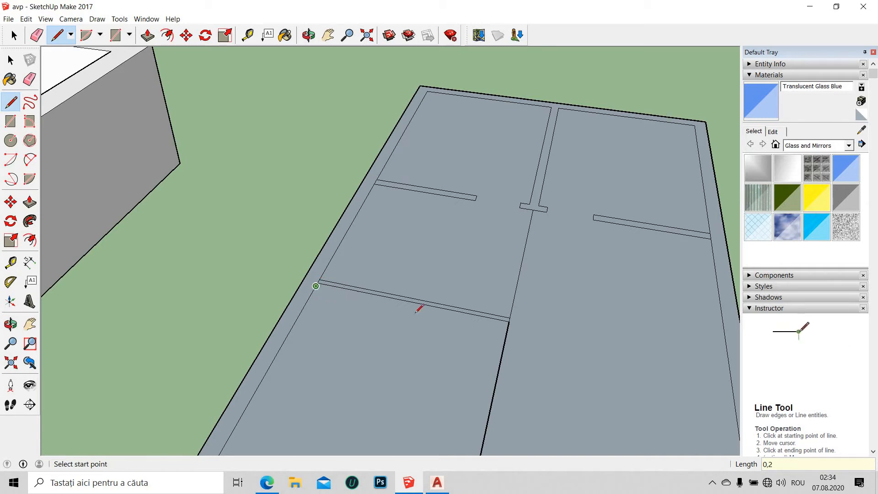
{"action": "left_click", "coordinate": [507, 332]}
Mark a point 0,1 m from the long centre line along the T-shaped partition end, away from the garage.
{"action": "middle_click_drag", "start_coordinate": [334, 219], "coordinate": [105, 108]}
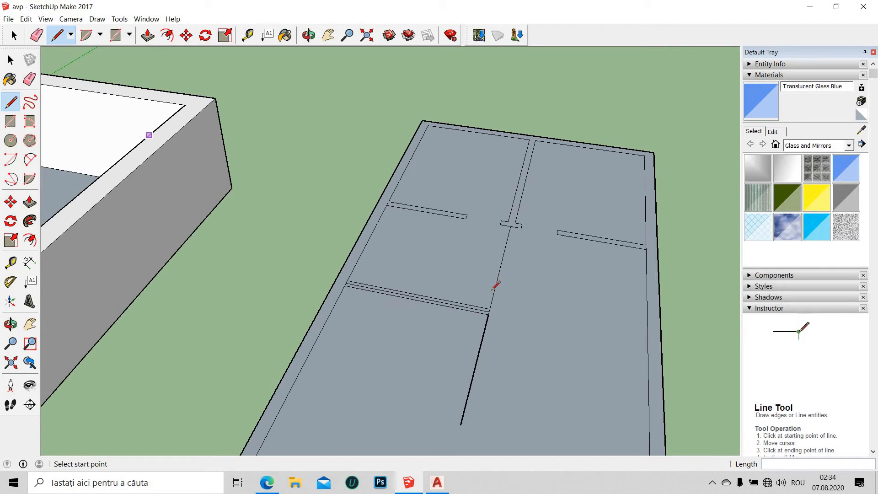
{"action": "scroll", "coordinate": [518, 210], "scroll_direction": "up", "scroll_amount": 2}
{"action": "left_click", "coordinate": [520, 214]}
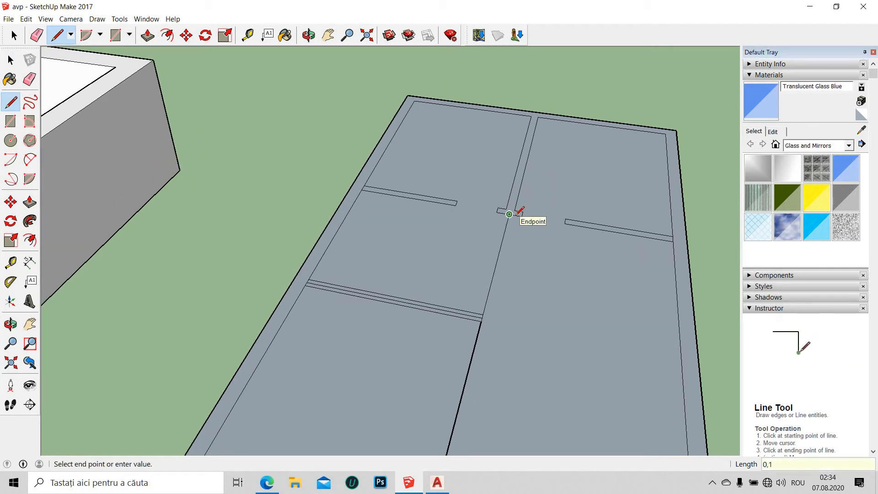
{"action": "key", "text": "Return"}
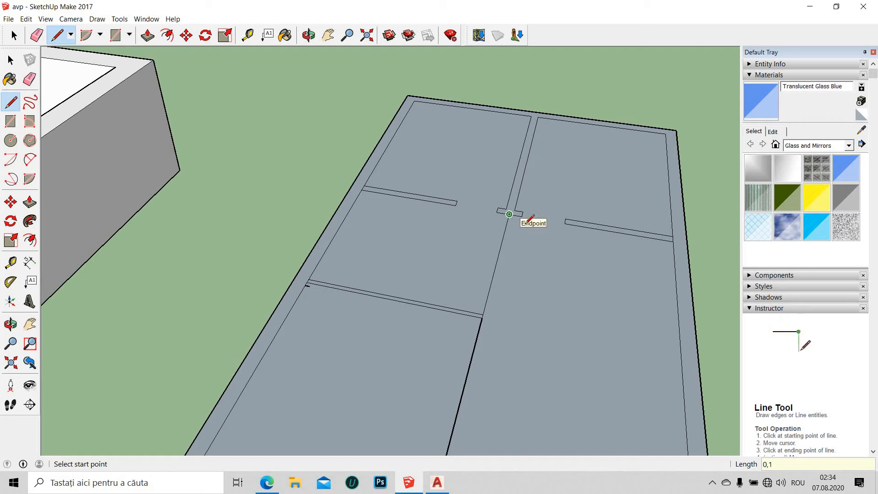
{"action": "scroll", "coordinate": [526, 215], "scroll_direction": "up", "scroll_amount": 2}
{"action": "left_click", "coordinate": [514, 205]}
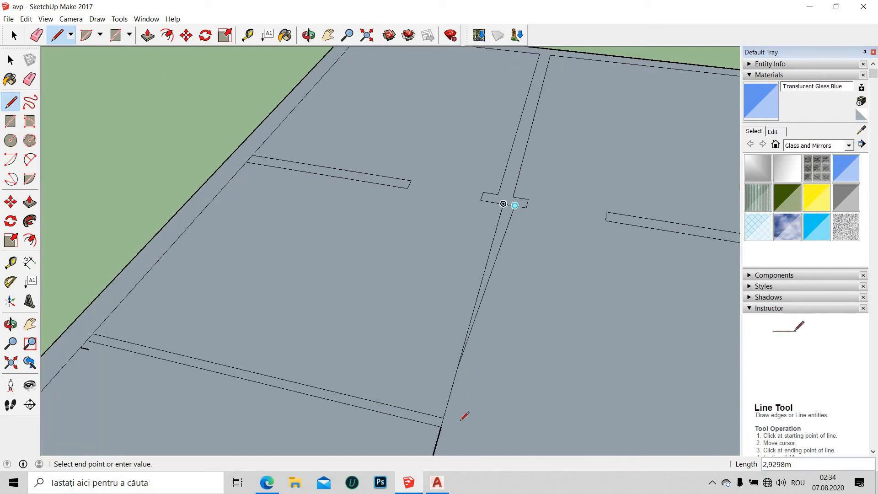
{"action": "key", "text": "Escape"}
Draw a long line from the 0,1 m mark on the T-shaped end towards the front, parallel to the centre line.
{"action": "scroll", "coordinate": [507, 192], "scroll_direction": "up", "scroll_amount": 2}
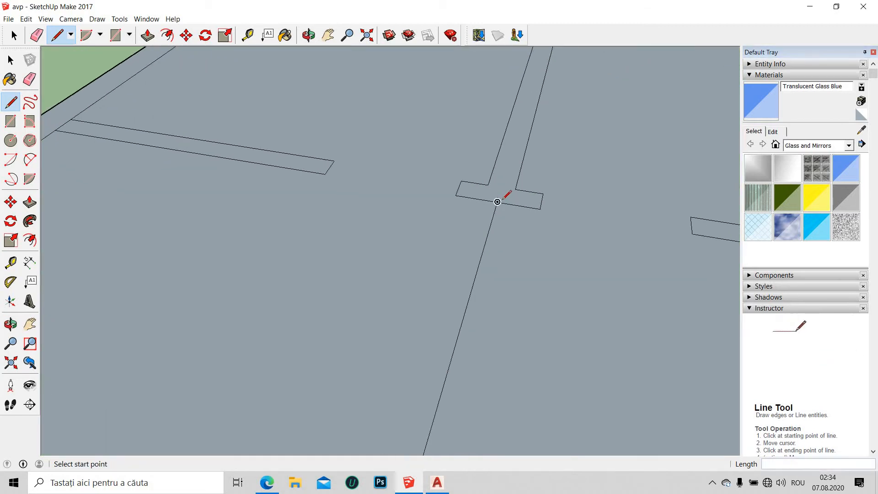
{"action": "left_click", "coordinate": [497, 201]}
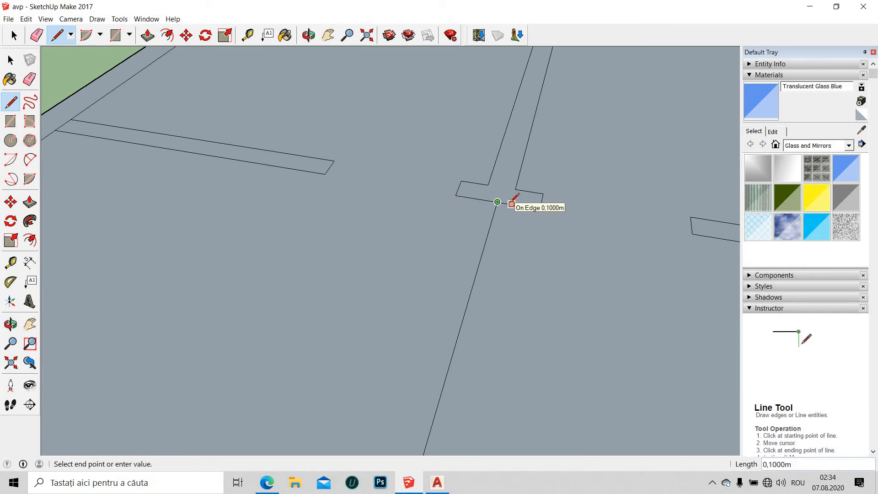
{"action": "scroll", "coordinate": [489, 297], "scroll_direction": "down", "scroll_amount": 3}
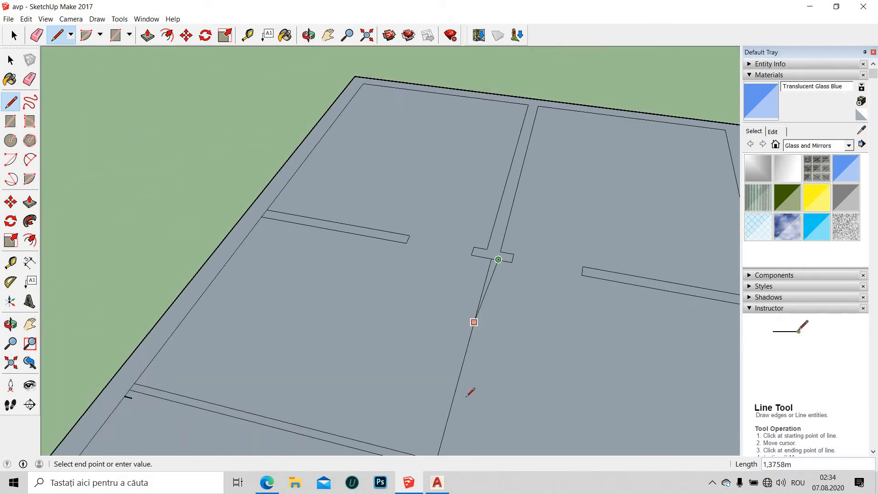
{"action": "scroll", "coordinate": [470, 392], "scroll_direction": "down", "scroll_amount": 2}
{"action": "scroll", "coordinate": [486, 302], "scroll_direction": "up", "scroll_amount": 2}
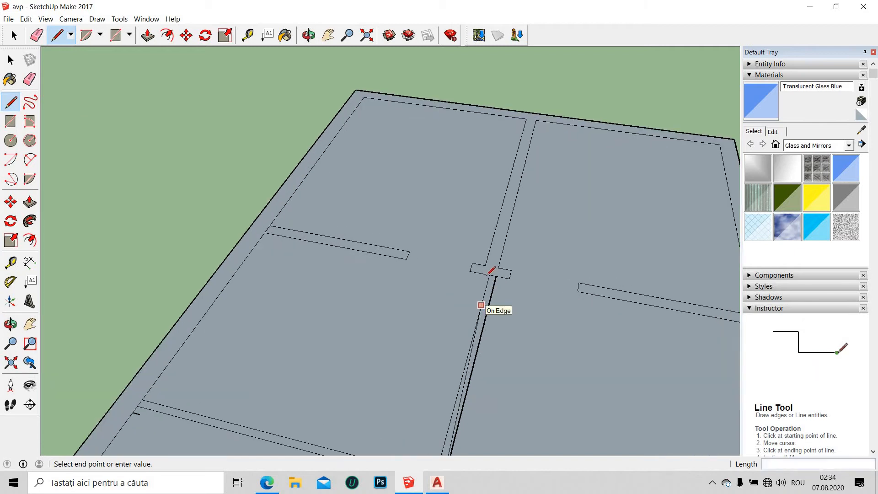
Draw a 3,52 m line on the garage side of the centre line, from the T-shaped end to the cross wall.
{"action": "left_click", "coordinate": [490, 274]}
{"action": "left_click", "coordinate": [489, 275]}
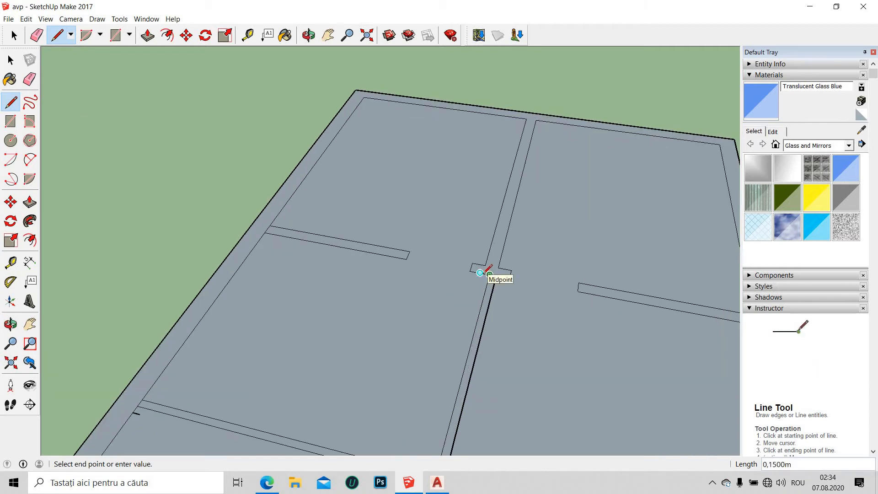
{"action": "left_click", "coordinate": [487, 272]}
{"action": "left_click", "coordinate": [489, 274]}
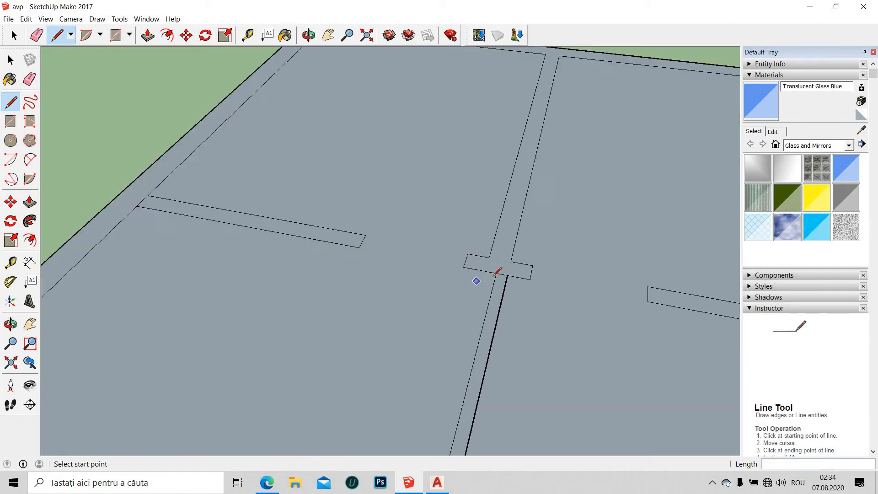
{"action": "scroll", "coordinate": [486, 273], "scroll_direction": "up", "scroll_amount": 3}
{"action": "scroll", "coordinate": [482, 328], "scroll_direction": "down", "scroll_amount": 5}
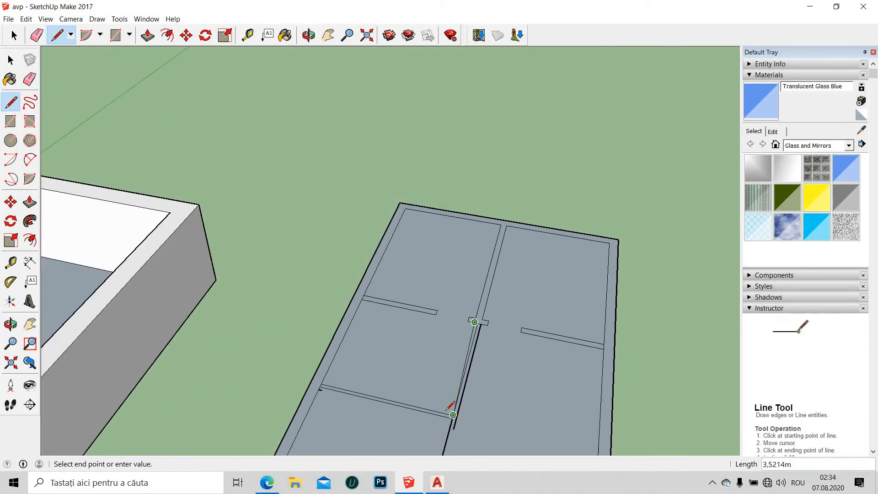
{"action": "left_click", "coordinate": [450, 414]}
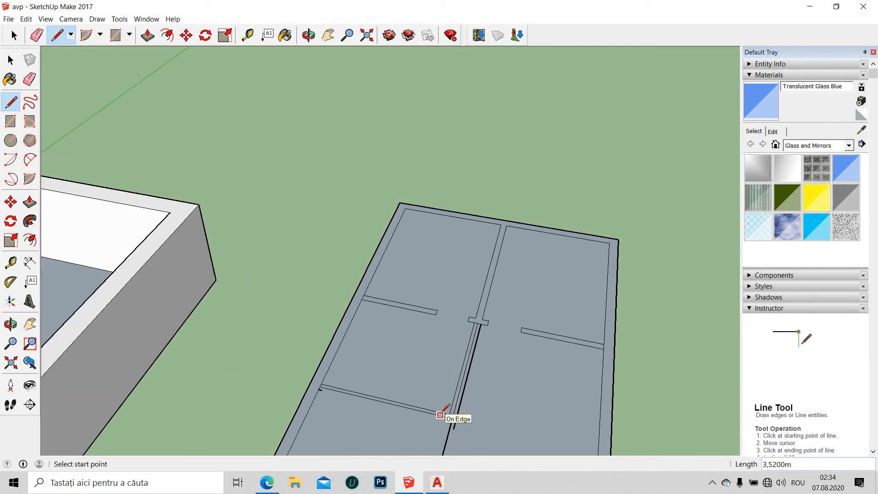
Draw a 3,8 m cross line on the front side of the cross wall, from the garage-side inner wall to the outermost partition line.
{"action": "middle_click_drag", "start_coordinate": [433, 341], "coordinate": [486, 303]}
{"action": "scroll", "coordinate": [481, 389], "scroll_direction": "up", "scroll_amount": 3}
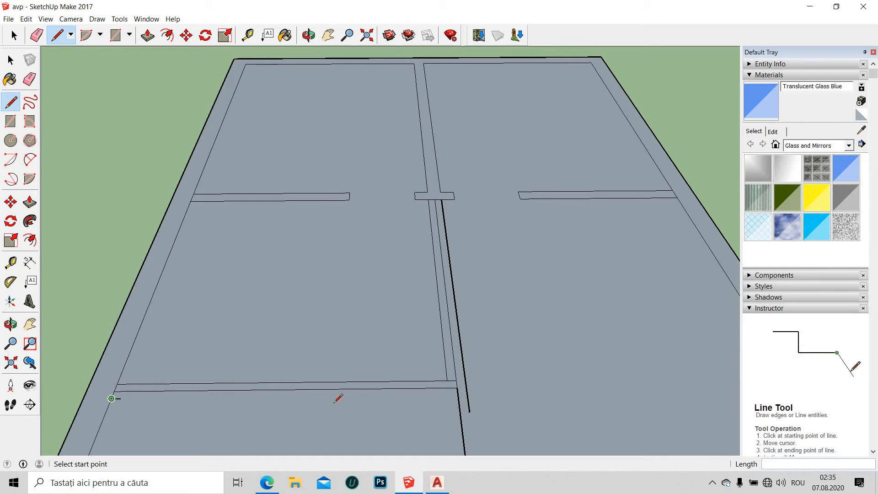
{"action": "left_click", "coordinate": [111, 398]}
{"action": "left_click", "coordinate": [468, 396]}
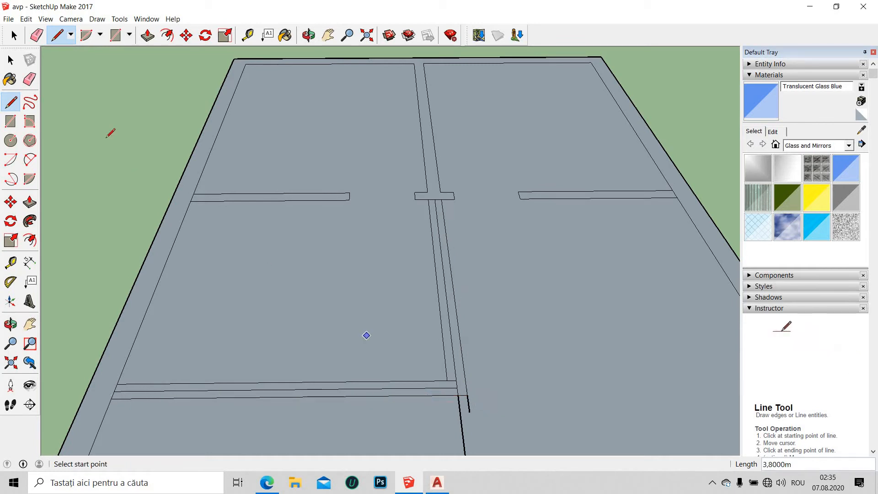
Erase the middle lines and overhanging ends of the cross wall and centre partition, leaving a clean L-shaped wall outline.
{"action": "key", "text": "e"}
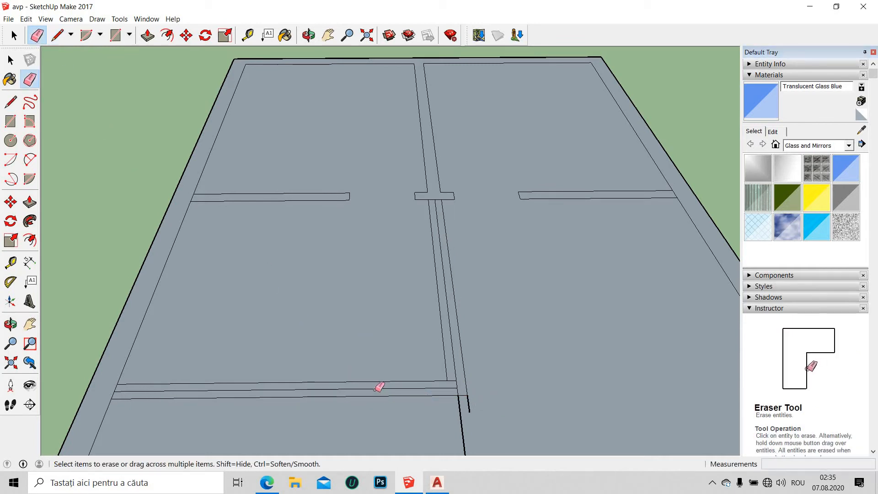
{"action": "mouse_move", "coordinate": [375, 390]}
{"action": "left_mouse_down"}
{"action": "mouse_move", "coordinate": [454, 383]}
{"action": "mouse_move", "coordinate": [464, 384]}
{"action": "mouse_move", "coordinate": [443, 400]}
{"action": "mouse_move", "coordinate": [472, 397]}
{"action": "left_mouse_up"}
{"action": "scroll", "coordinate": [461, 245], "scroll_direction": "down", "scroll_amount": 3}
{"action": "scroll", "coordinate": [471, 262], "scroll_direction": "up", "scroll_amount": 1}
{"action": "mouse_move", "coordinate": [520, 339]}
{"action": "middle_mouse_down"}
{"action": "mouse_move", "coordinate": [355, 349]}
{"action": "mouse_move", "coordinate": [386, 451]}
{"action": "middle_mouse_up"}
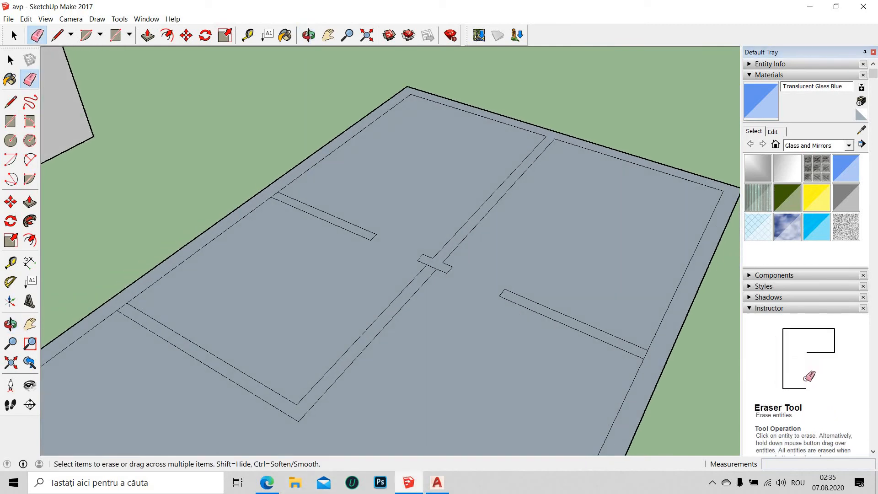
Check the door position in the AutoCAD plan and draw a jamb line across the centre partition 0,2 m from the T-shaped end.
{"action": "left_click", "coordinate": [437, 482]}
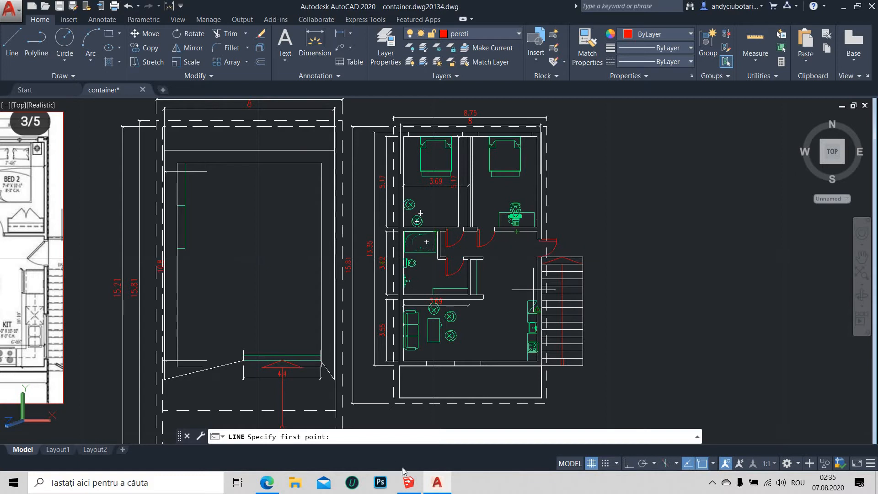
{"action": "left_click", "coordinate": [408, 482]}
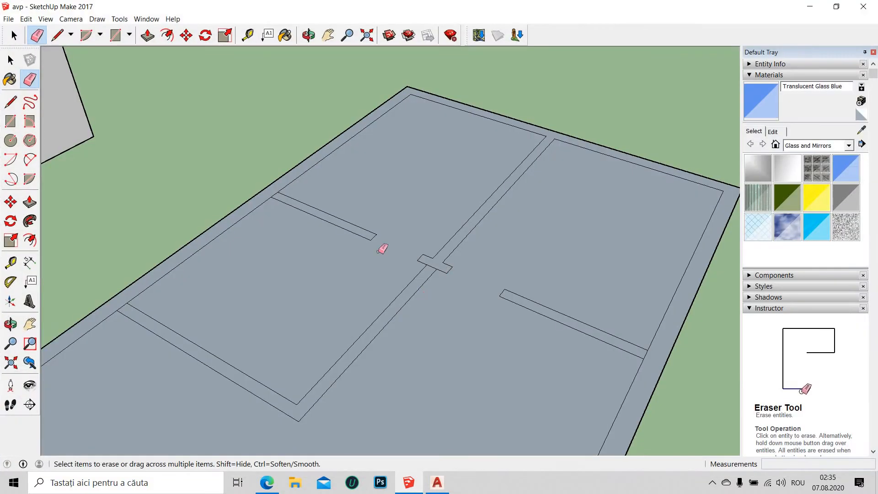
{"action": "key", "text": "l"}
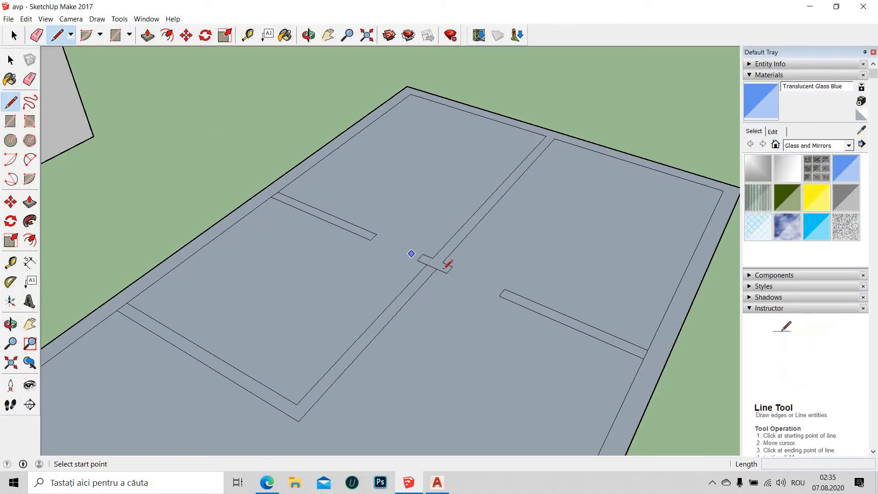
{"action": "left_click", "coordinate": [433, 273]}
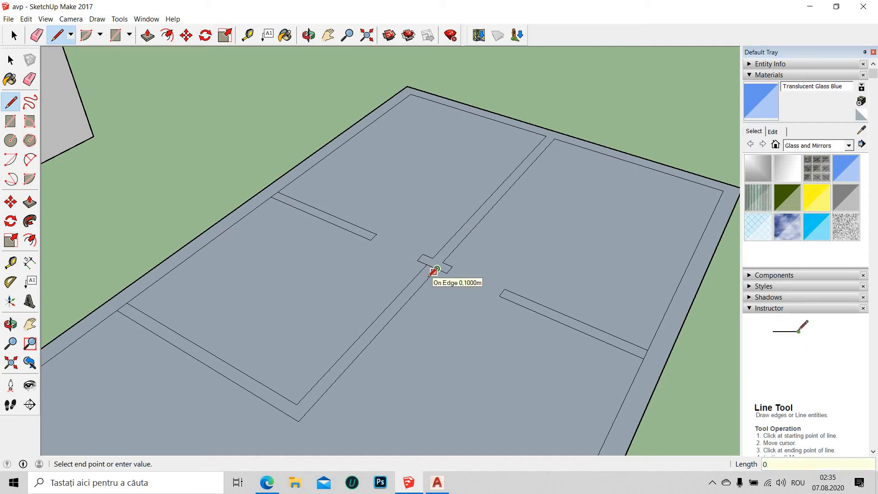
{"action": "type", "text": "0,2"}
{"action": "key", "text": "Return"}
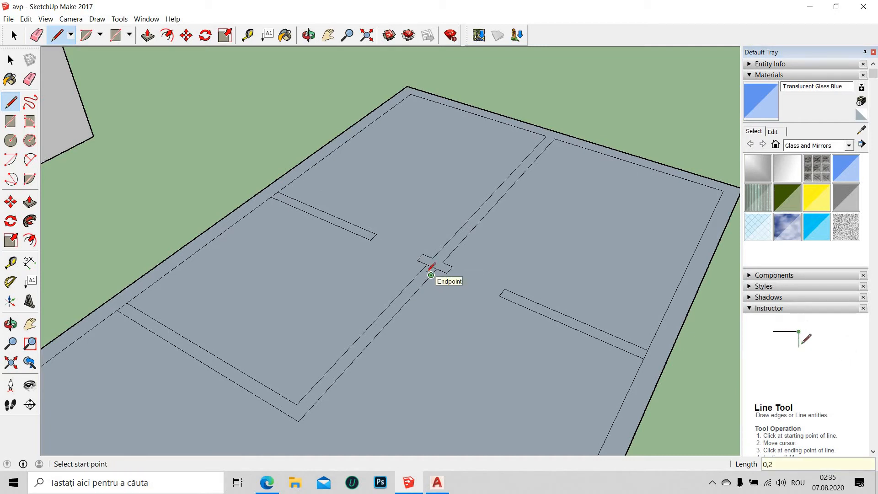
{"action": "left_click", "coordinate": [429, 271]}
{"action": "left_click", "coordinate": [419, 269]}
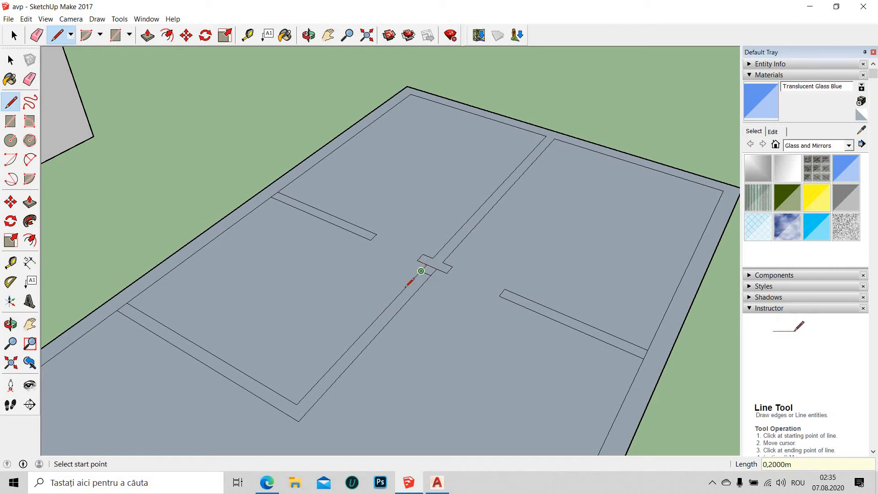
Draw the second jamb line across the centre partition 1 m further towards the front.
{"action": "left_click", "coordinate": [421, 271]}
{"action": "type", "text": "1"}
{"action": "key", "text": "Return"}
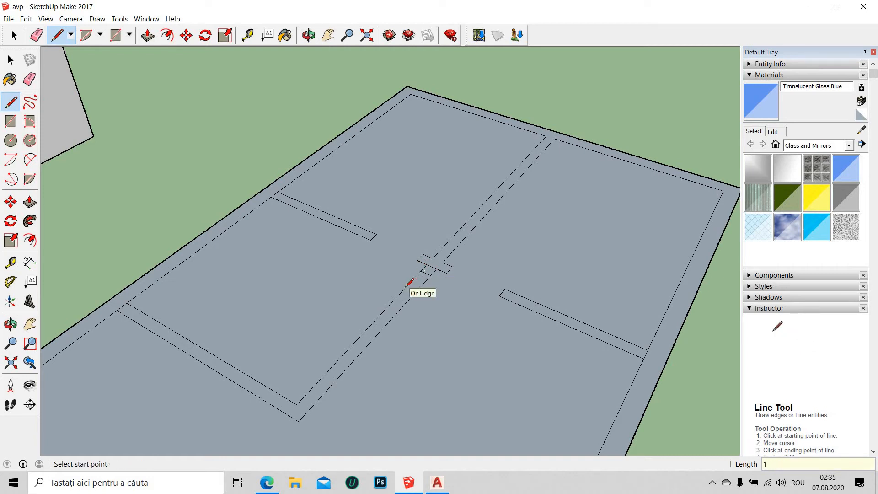
{"action": "left_click", "coordinate": [388, 305]}
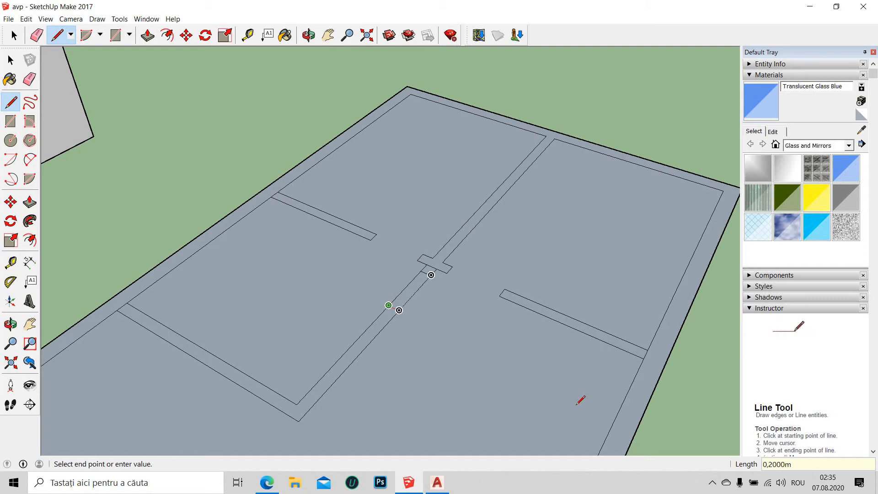
Extend both door jamb lines across the room to the outer edge of the side wall away from the garage.
{"action": "left_click", "coordinate": [638, 425]}
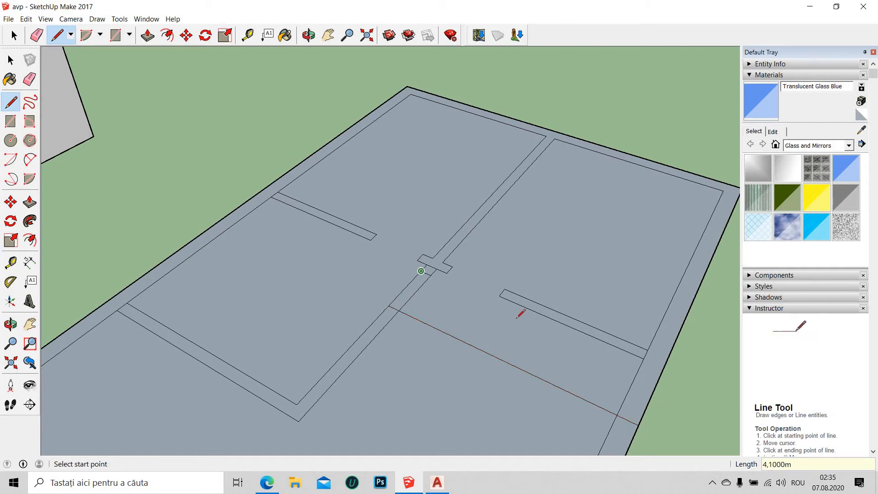
{"action": "left_click", "coordinate": [665, 378]}
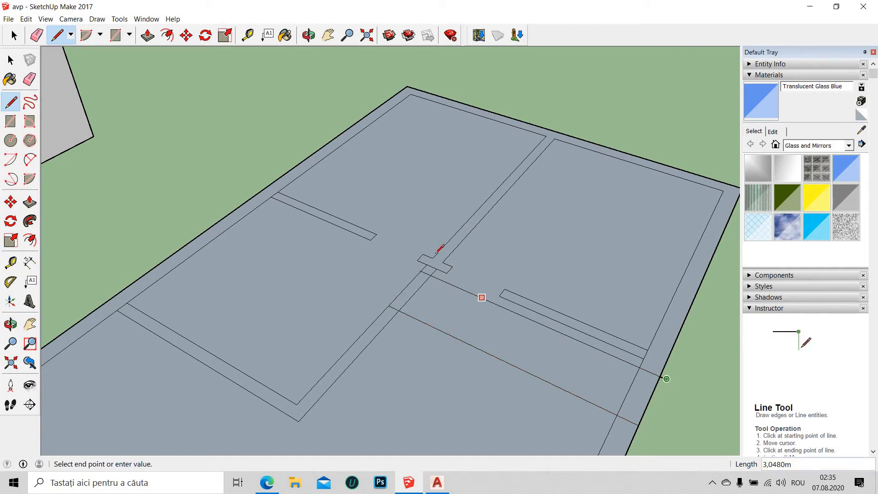
{"action": "key", "text": "Escape"}
Erase the partition edges inside the door opening and the extended lines across the room, keeping the marks across the outer wall.
{"action": "key", "text": "e"}
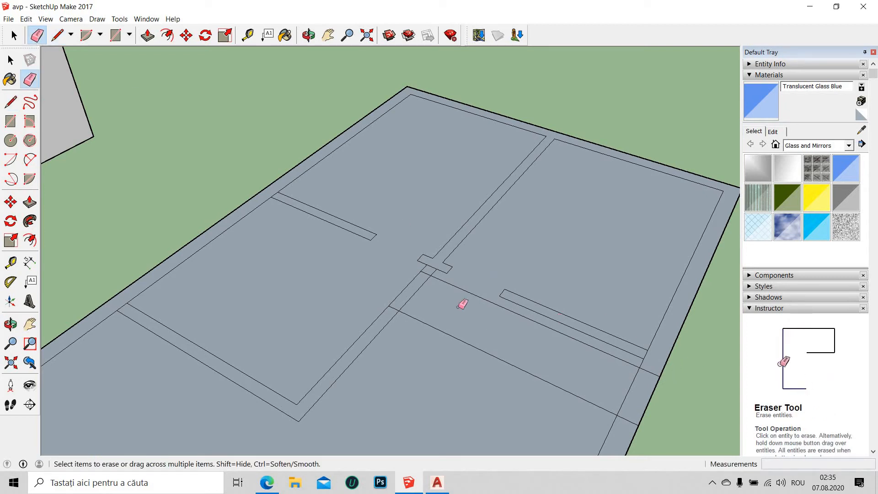
{"action": "left_click_drag", "start_coordinate": [429, 297], "coordinate": [396, 289]}
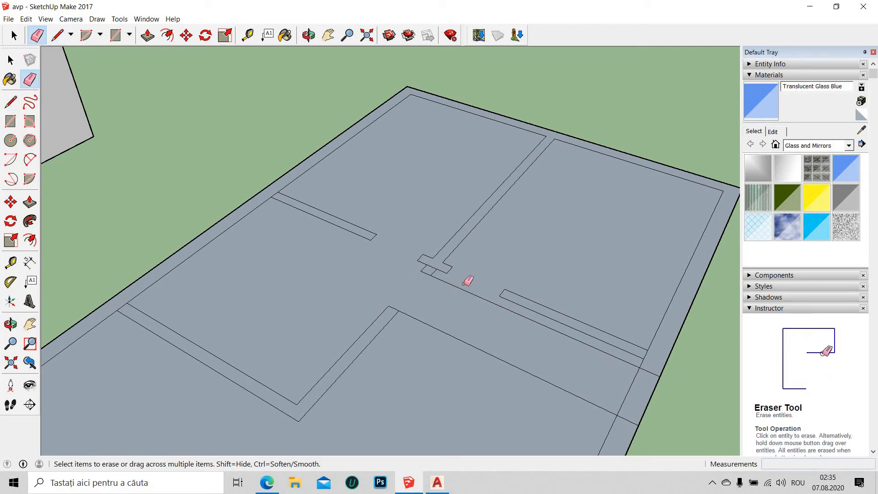
{"action": "left_click_drag", "start_coordinate": [448, 305], "coordinate": [451, 312]}
{"action": "left_click", "coordinate": [490, 355]}
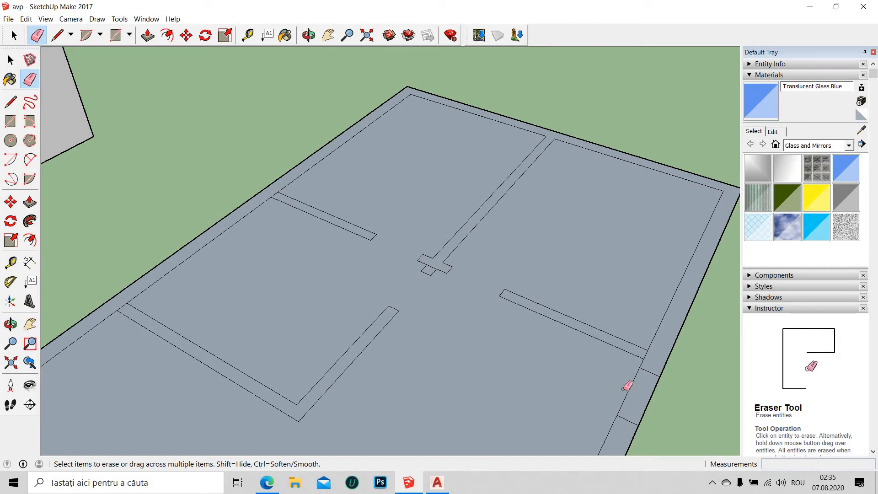
{"action": "scroll", "coordinate": [578, 383], "scroll_direction": "down", "scroll_amount": 5}
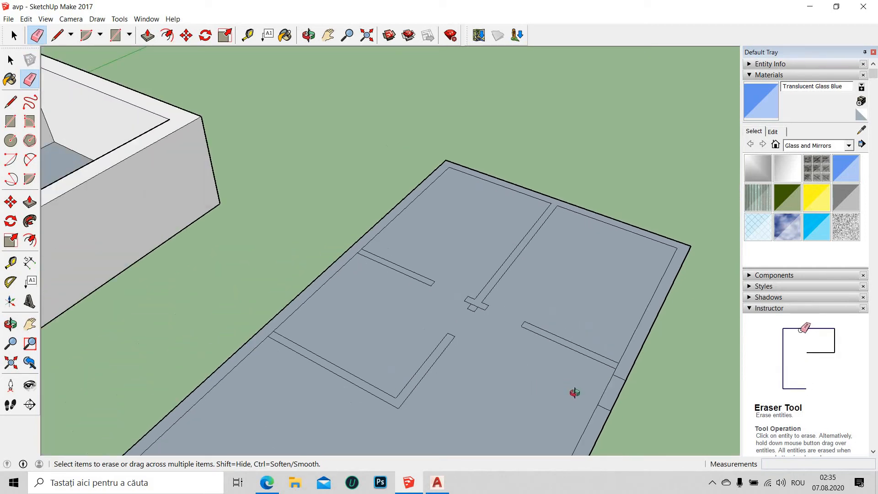
{"action": "mouse_move", "coordinate": [574, 392]}
{"action": "middle_mouse_down"}
{"action": "mouse_move", "coordinate": [637, 300]}
{"action": "mouse_move", "coordinate": [560, 349]}
{"action": "mouse_move", "coordinate": [570, 362]}
{"action": "mouse_move", "coordinate": [531, 362]}
{"action": "middle_mouse_up"}
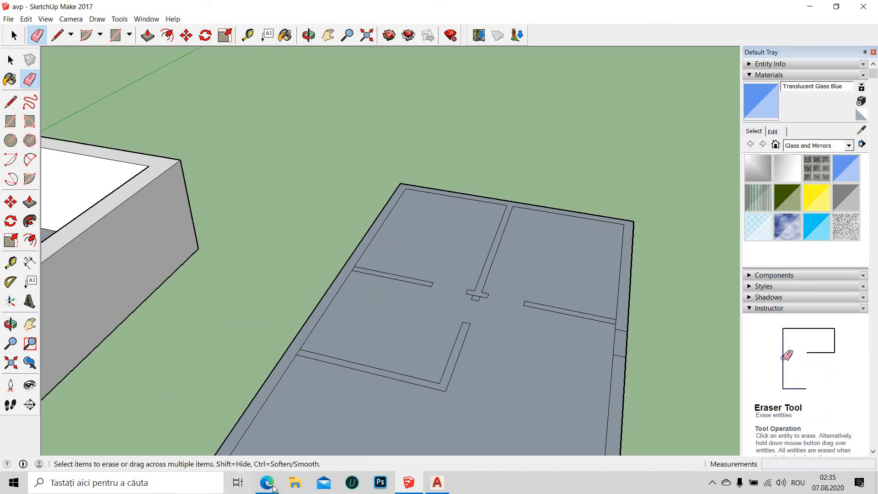
Check the AutoCAD plan and mark a point 0,3 m from the free end of the garage-side partition along its front edge.
{"action": "left_click", "coordinate": [408, 483]}
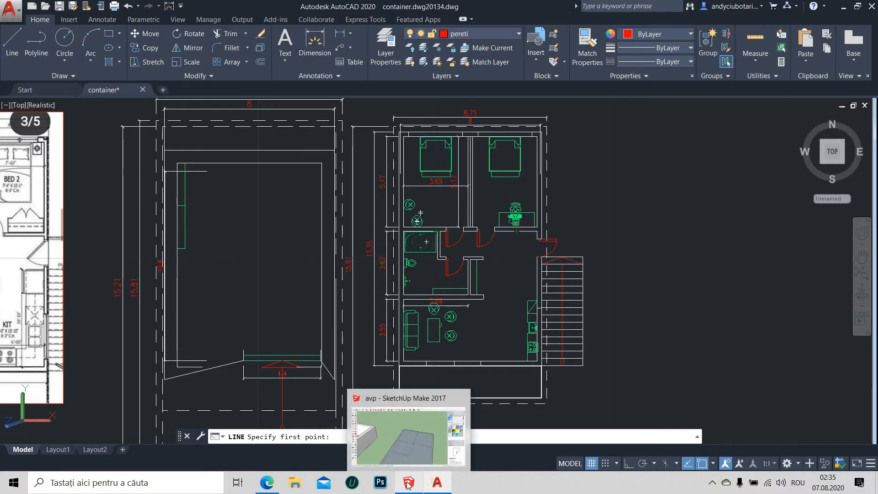
{"action": "left_click", "coordinate": [408, 483]}
{"action": "key", "text": "l"}
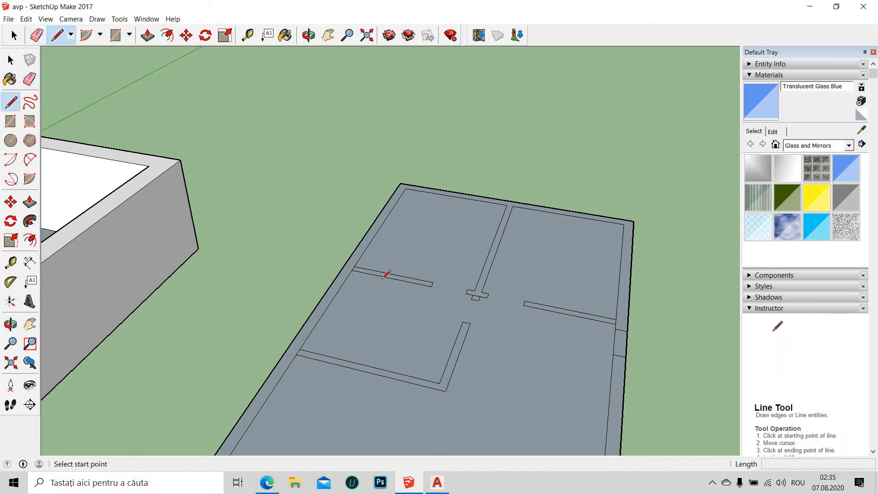
{"action": "scroll", "coordinate": [384, 276], "scroll_direction": "up", "scroll_amount": 3}
{"action": "left_click", "coordinate": [461, 287]}
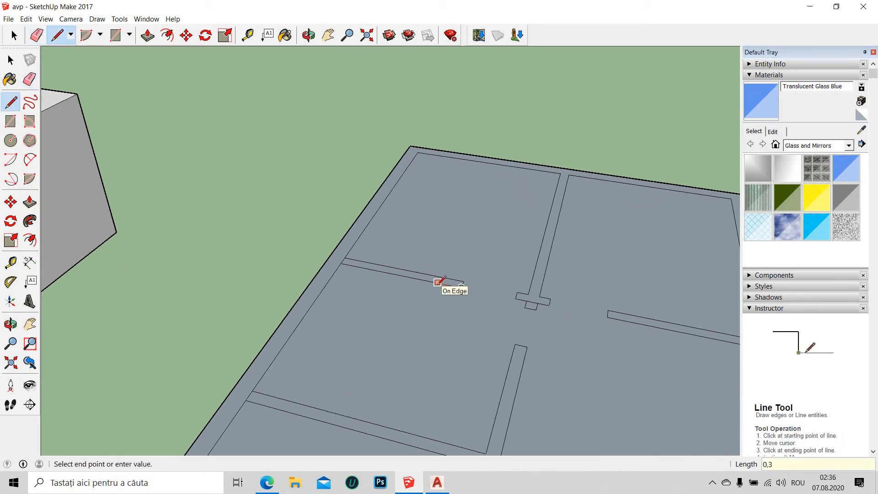
{"action": "left_click", "coordinate": [437, 282]}
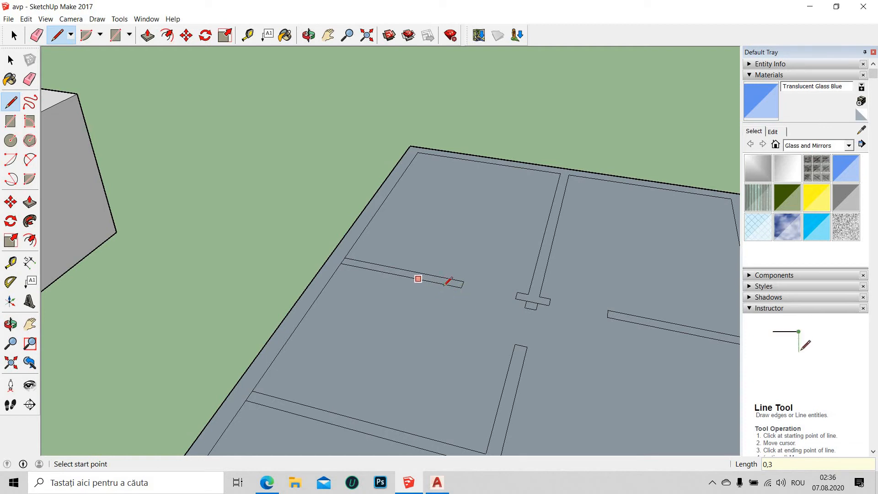
Draw two parallel lines 0,15 m apart from the garage-side partition's front edge to the next partition towards the front.
{"action": "left_click", "coordinate": [446, 284]}
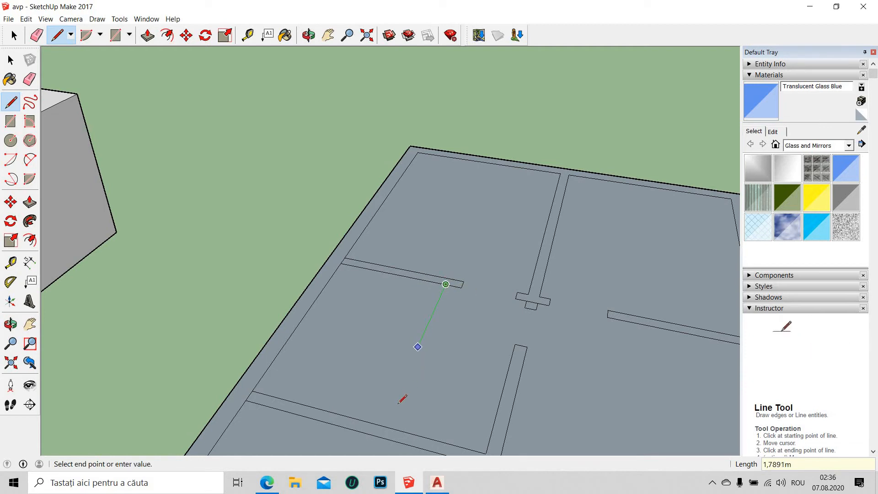
{"action": "left_click", "coordinate": [383, 425]}
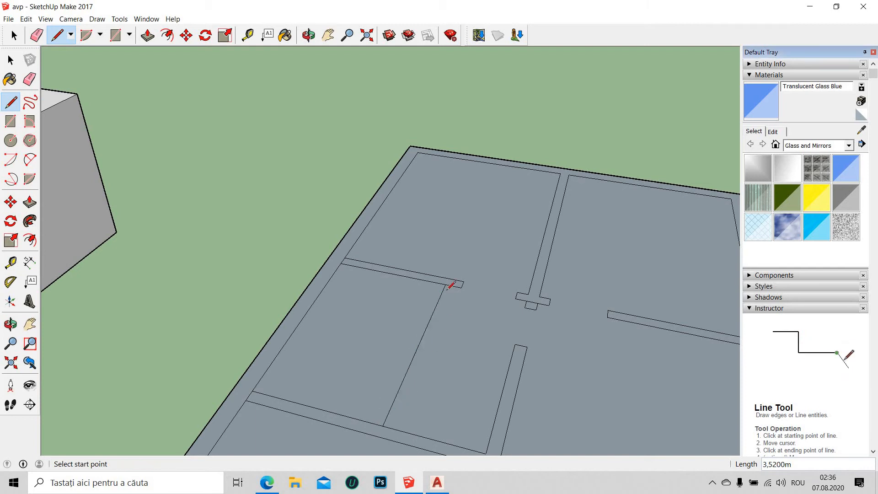
{"action": "left_click", "coordinate": [445, 284]}
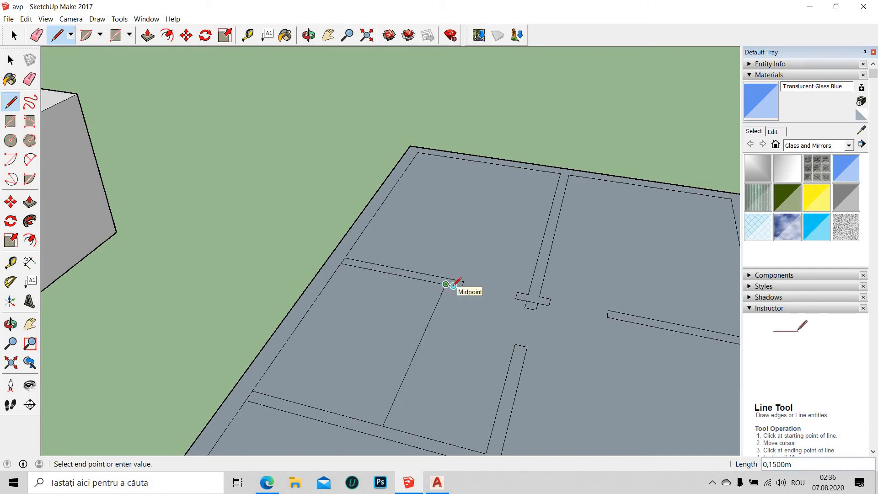
{"action": "left_click", "coordinate": [453, 285]}
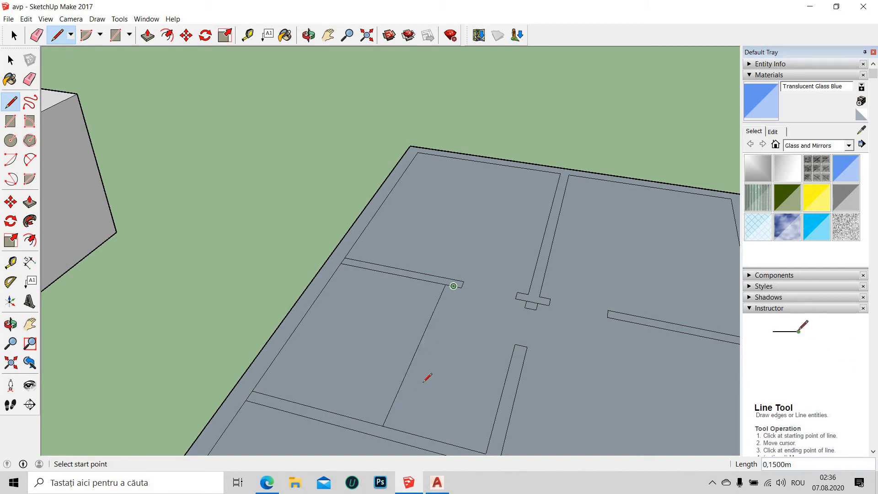
{"action": "left_click", "coordinate": [393, 428]}
Draw a 3,6 m line across the room from the middle of the garage-side wall, plus a parallel line 0,1 m behind it.
{"action": "left_click", "coordinate": [301, 319]}
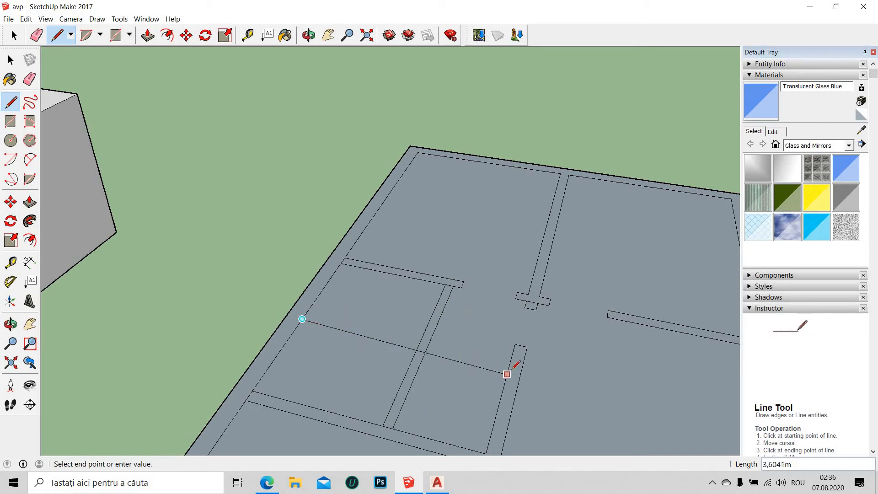
{"action": "type", "text": "3,6"}
{"action": "key", "text": "Return"}
{"action": "left_click", "coordinate": [302, 318]}
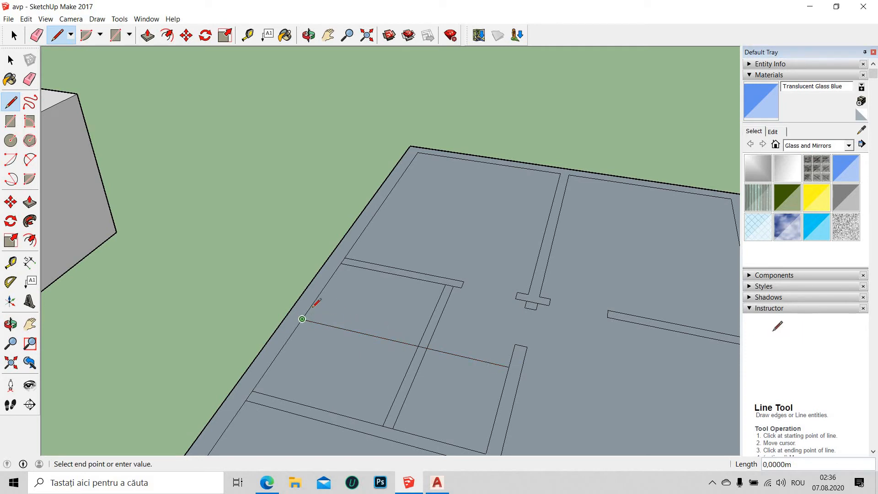
{"action": "key", "text": "Return"}
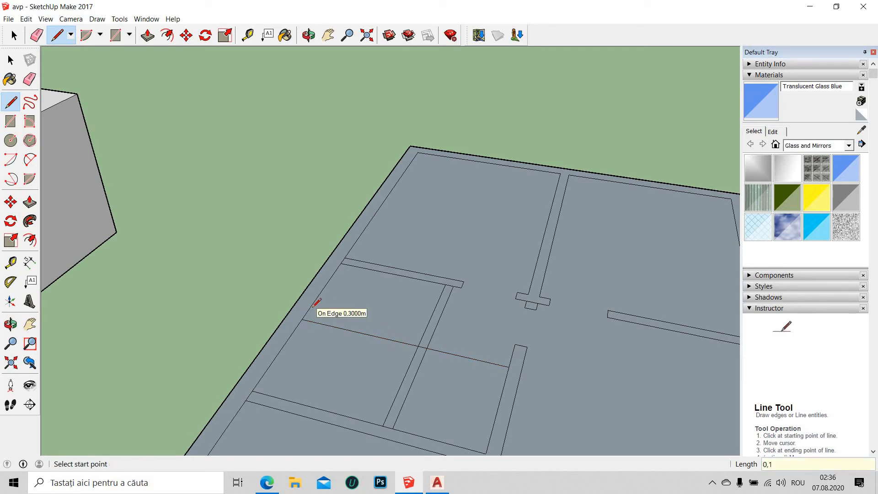
{"action": "left_click", "coordinate": [304, 314]}
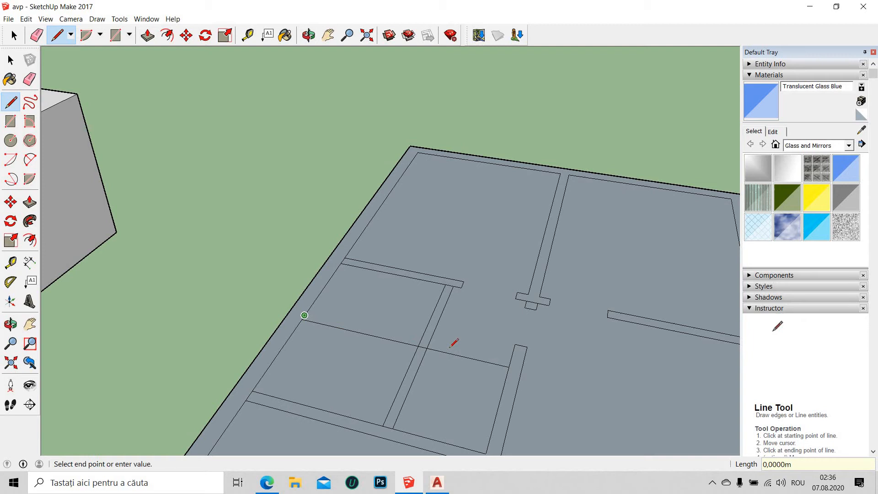
{"action": "left_click", "coordinate": [419, 341]}
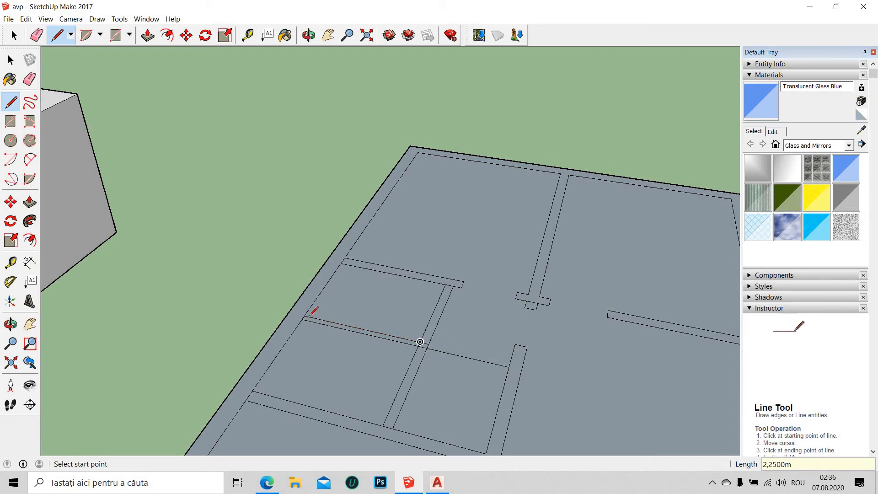
Draw a front line 0,2 m from the rear cross line and extend both as partition edges to the centre partition.
{"action": "left_click", "coordinate": [304, 316]}
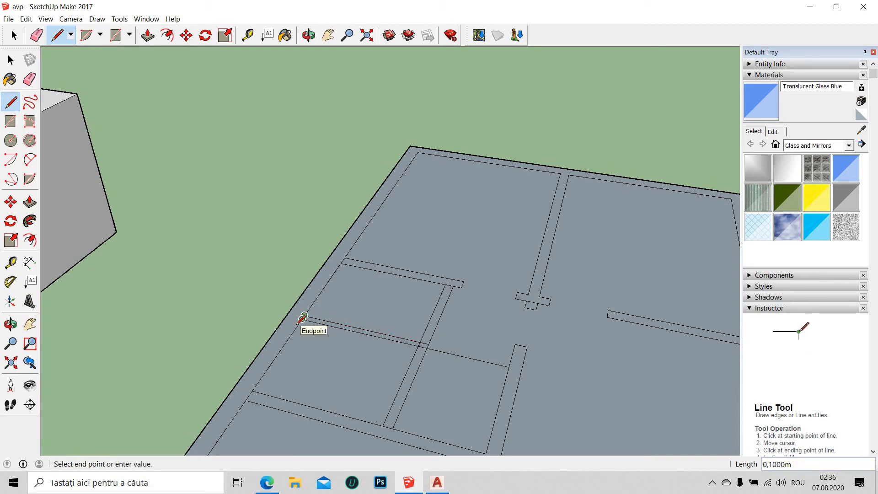
{"action": "type", "text": "0,2"}
{"action": "key", "text": "Return"}
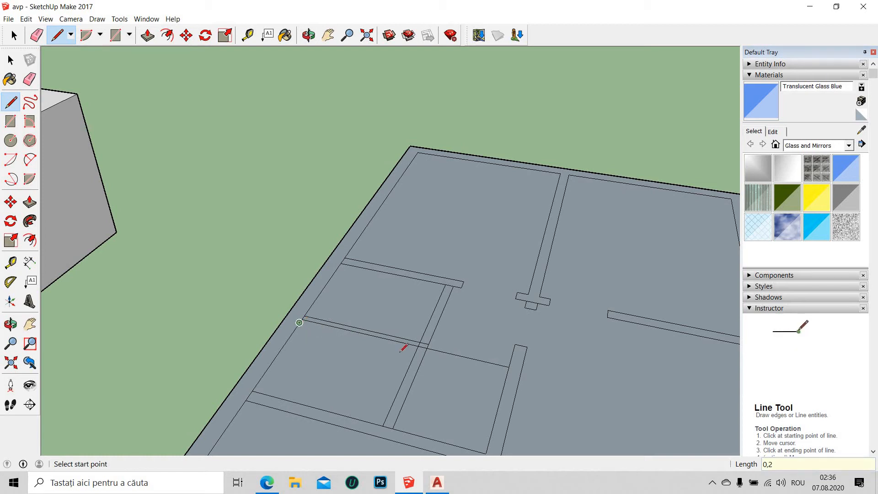
{"action": "left_click", "coordinate": [299, 323]}
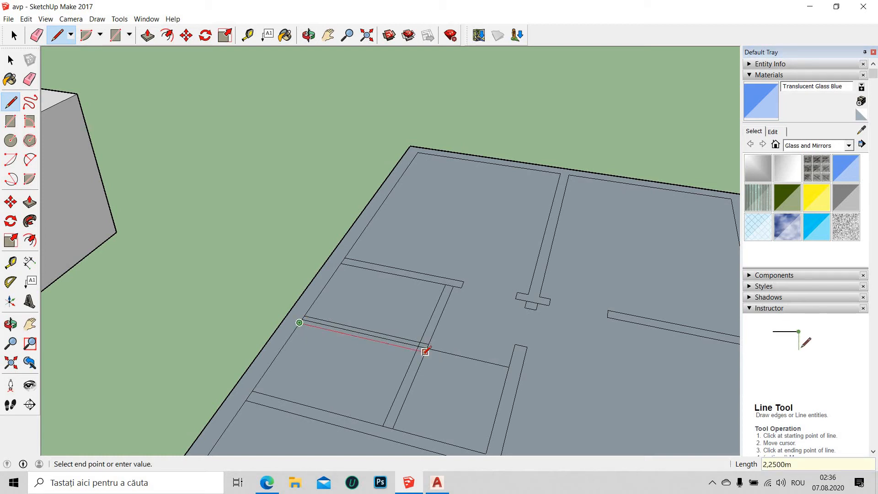
{"action": "left_click", "coordinate": [427, 348]}
{"action": "left_click", "coordinate": [425, 352]}
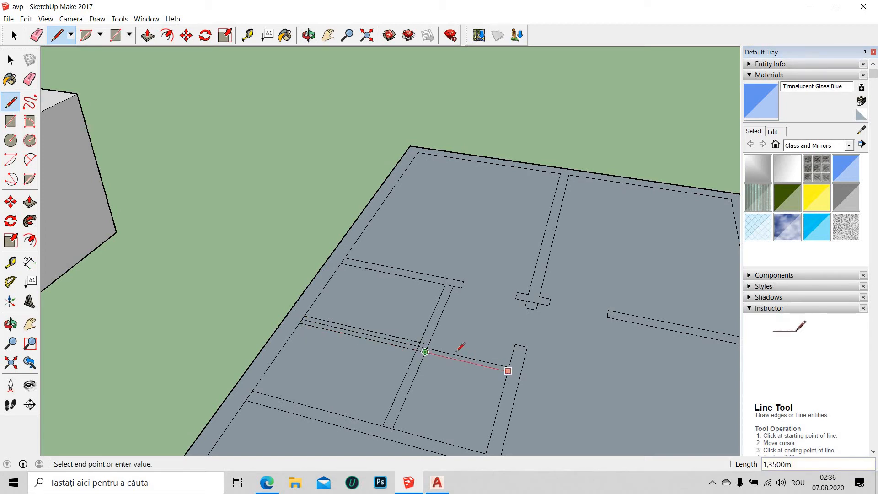
{"action": "left_click", "coordinate": [508, 370]}
{"action": "left_click", "coordinate": [429, 344]}
{"action": "left_click", "coordinate": [510, 363]}
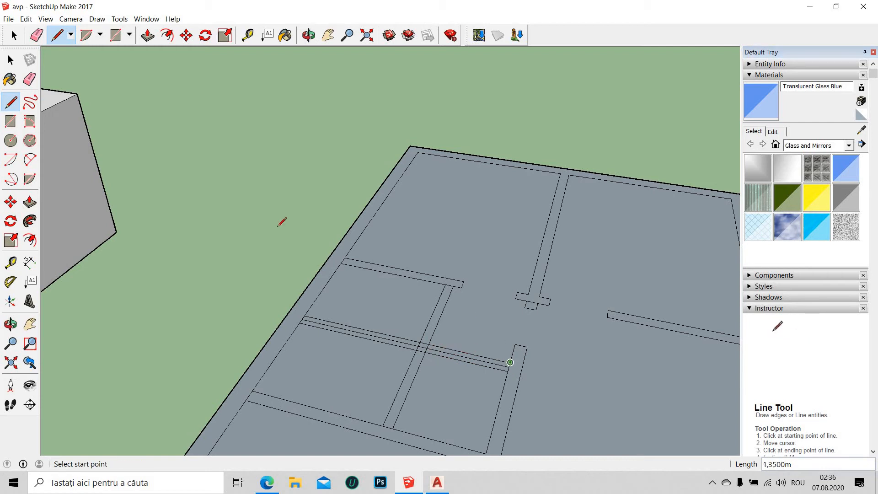
Erase the middle guide line and the surplus segments beyond the corner, leaving an L-shaped partition between the garage-side and centre partitions.
{"action": "left_click", "coordinate": [36, 37]}
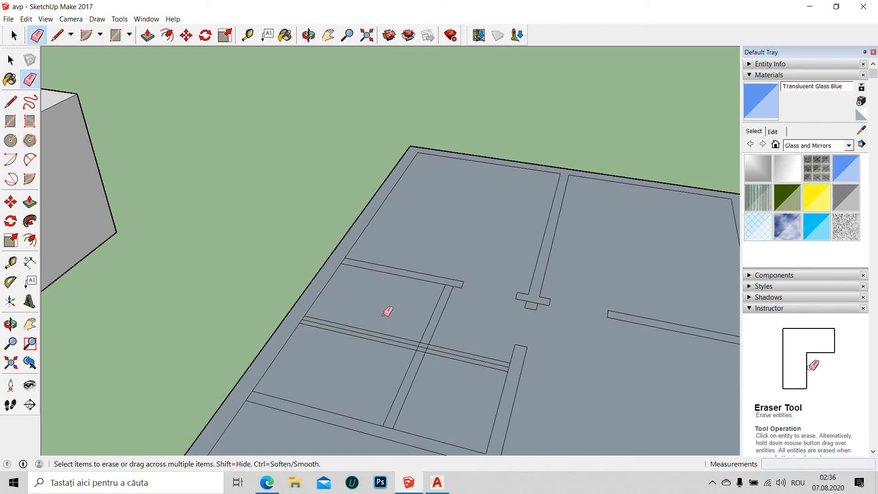
{"action": "mouse_move", "coordinate": [365, 315]}
{"action": "left_mouse_down"}
{"action": "mouse_move", "coordinate": [355, 361]}
{"action": "mouse_move", "coordinate": [366, 321]}
{"action": "left_mouse_up"}
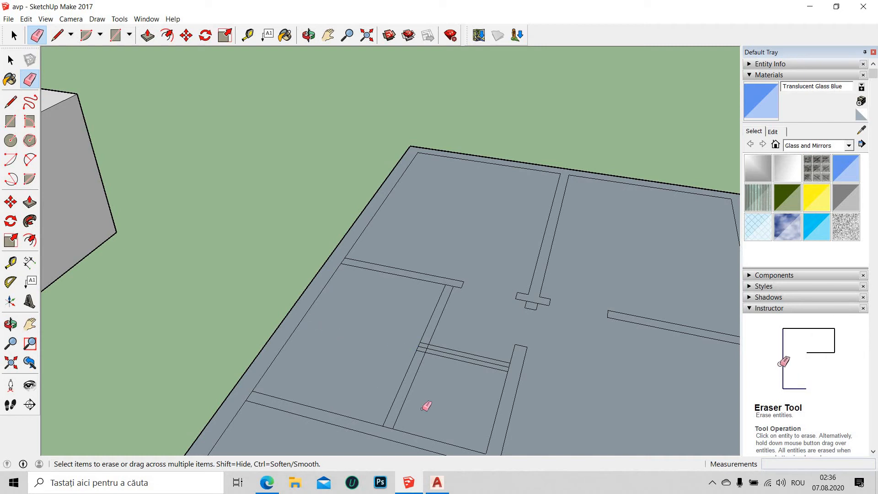
{"action": "mouse_move", "coordinate": [391, 401]}
{"action": "left_mouse_down"}
{"action": "mouse_move", "coordinate": [435, 407]}
{"action": "mouse_move", "coordinate": [439, 384]}
{"action": "mouse_move", "coordinate": [481, 366]}
{"action": "mouse_move", "coordinate": [401, 329]}
{"action": "left_mouse_up"}
{"action": "scroll", "coordinate": [465, 357], "scroll_direction": "up", "scroll_amount": 3}
{"action": "left_click", "coordinate": [405, 334]}
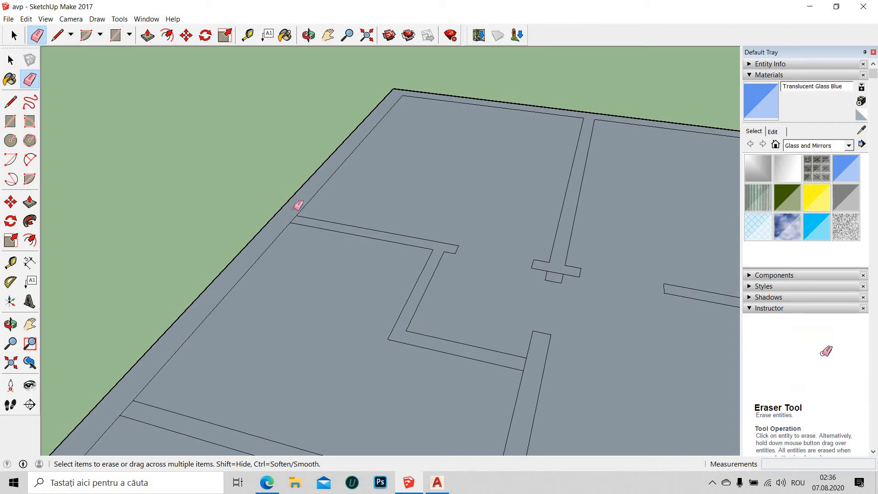
Erase the dividing edges where the partitions join the garage-side wall and the centre partition.
{"action": "scroll", "coordinate": [194, 357], "scroll_direction": "down", "scroll_amount": 3}
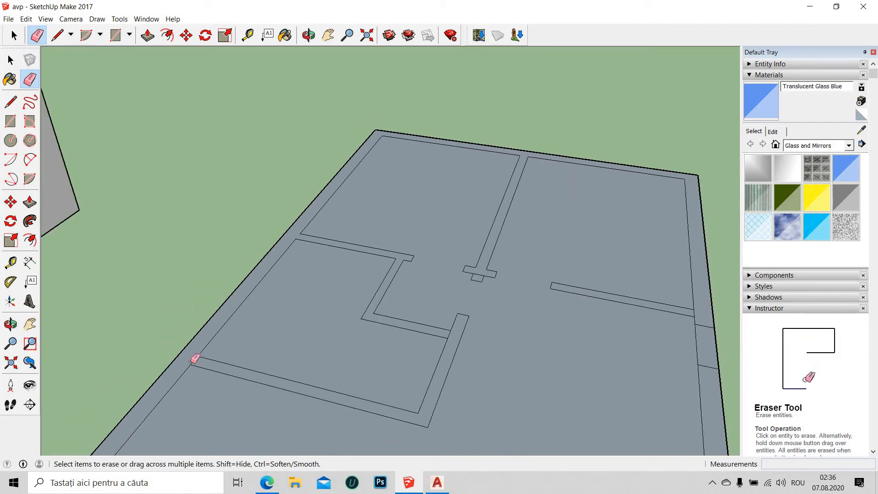
{"action": "scroll", "coordinate": [472, 352], "scroll_direction": "up", "scroll_amount": 3}
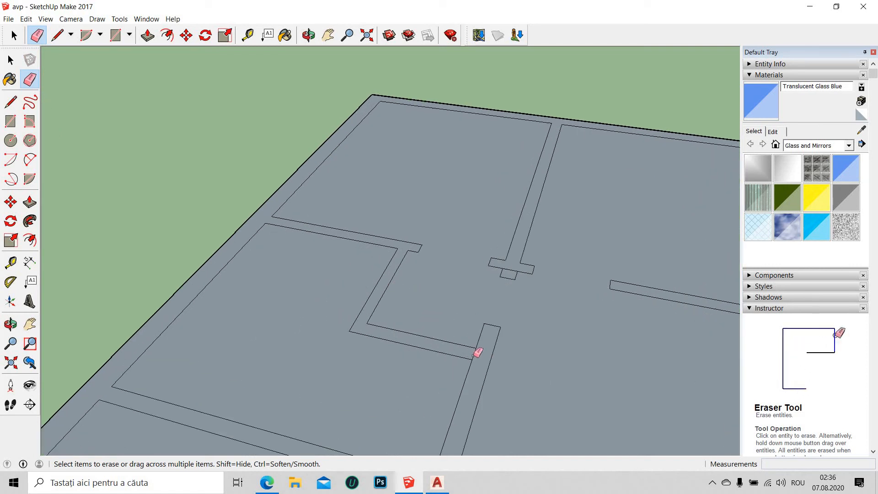
{"action": "left_click", "coordinate": [474, 355]}
Draw two door jamb lines across the new cross partition, aligned with the garage-side partition's free end and the centre partition's crosspiece.
{"action": "key", "text": "space"}
{"action": "key", "text": "l"}
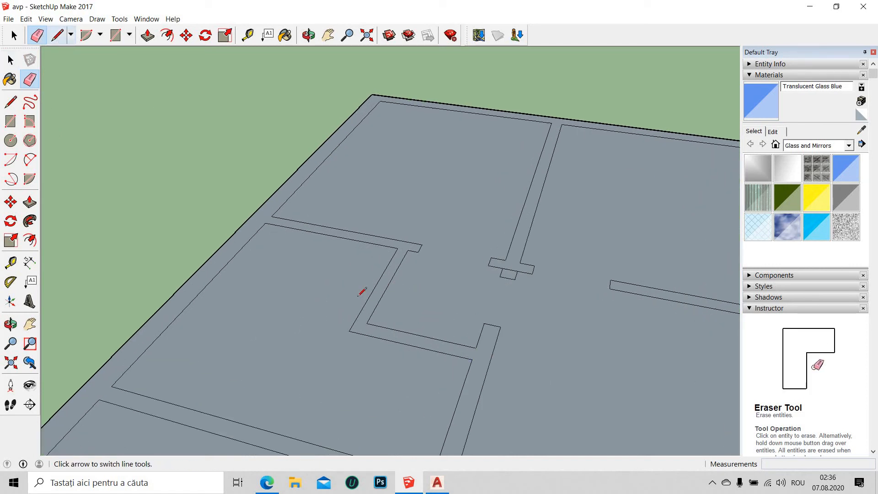
{"action": "left_click", "coordinate": [421, 247]}
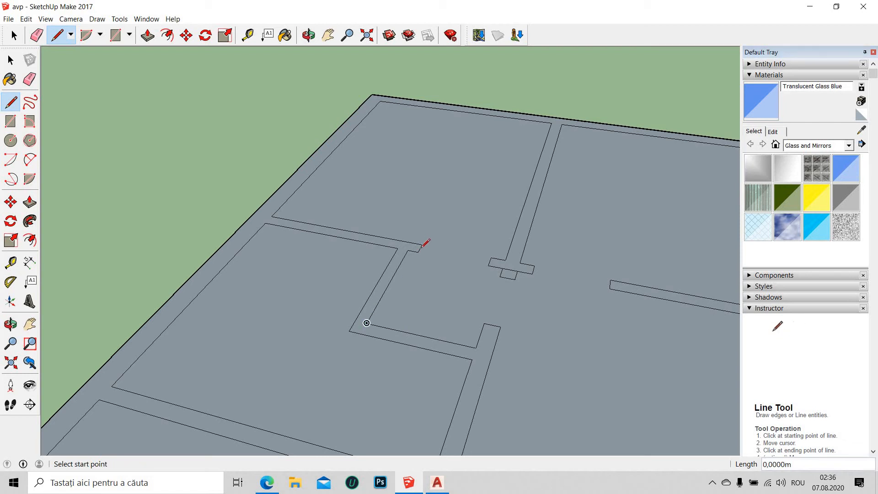
{"action": "left_click", "coordinate": [421, 247]}
{"action": "left_click", "coordinate": [373, 336]}
{"action": "left_click", "coordinate": [491, 257]}
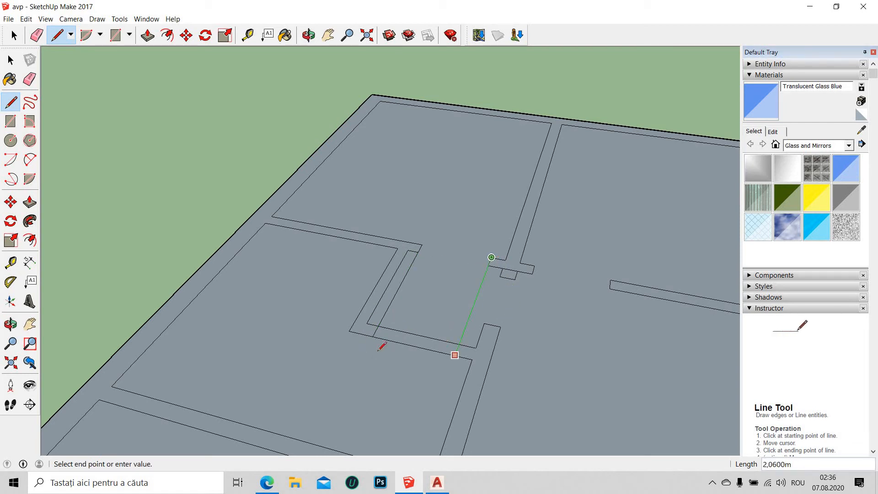
{"action": "left_click", "coordinate": [455, 355]}
Erase the partition edges between the jambs, the guide lines across the hallway and the leftover dividing edges at the wall junctions.
{"action": "key", "text": "e"}
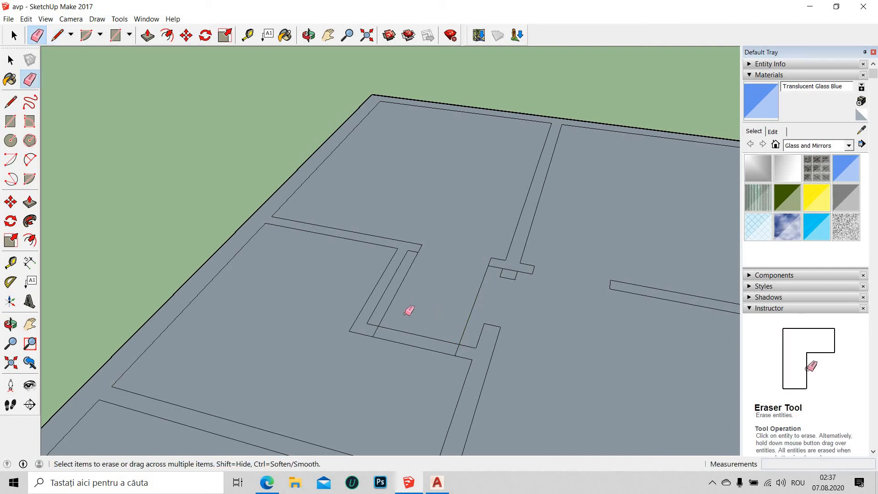
{"action": "mouse_move", "coordinate": [405, 348]}
{"action": "left_mouse_down"}
{"action": "mouse_move", "coordinate": [391, 290]}
{"action": "mouse_move", "coordinate": [498, 292]}
{"action": "mouse_move", "coordinate": [512, 347]}
{"action": "left_mouse_up"}
{"action": "scroll", "coordinate": [512, 346], "scroll_direction": "down", "scroll_amount": 3}
{"action": "mouse_move", "coordinate": [506, 357]}
{"action": "middle_mouse_down"}
{"action": "mouse_move", "coordinate": [553, 378]}
{"action": "mouse_move", "coordinate": [476, 261]}
{"action": "middle_mouse_up"}
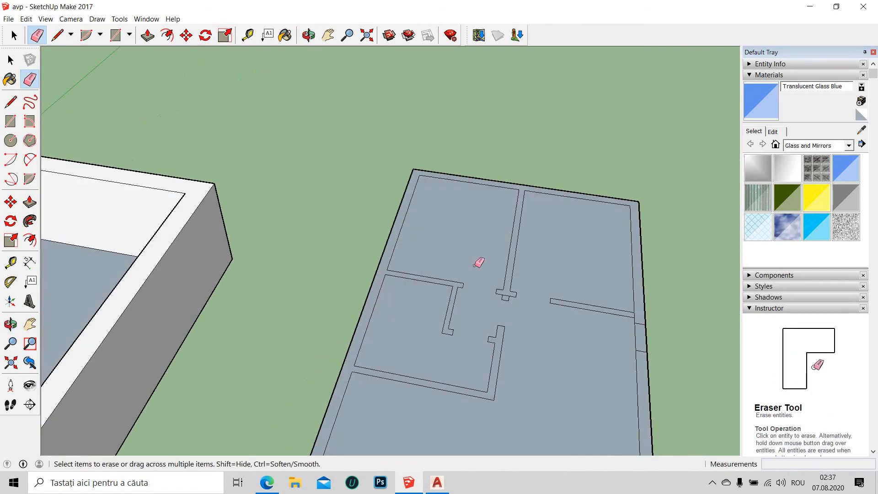
{"action": "scroll", "coordinate": [494, 279], "scroll_direction": "up", "scroll_amount": 3}
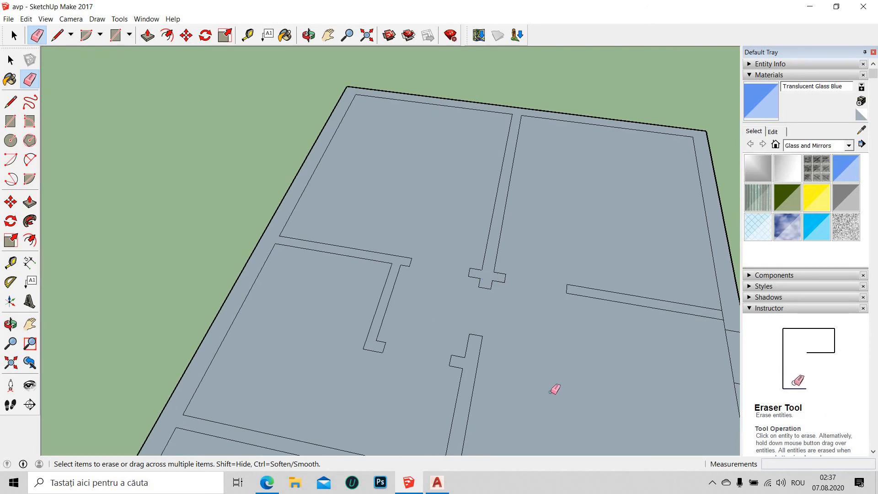
{"action": "scroll", "coordinate": [602, 382], "scroll_direction": "down", "scroll_amount": 3}
{"action": "scroll", "coordinate": [611, 311], "scroll_direction": "up", "scroll_amount": 3}
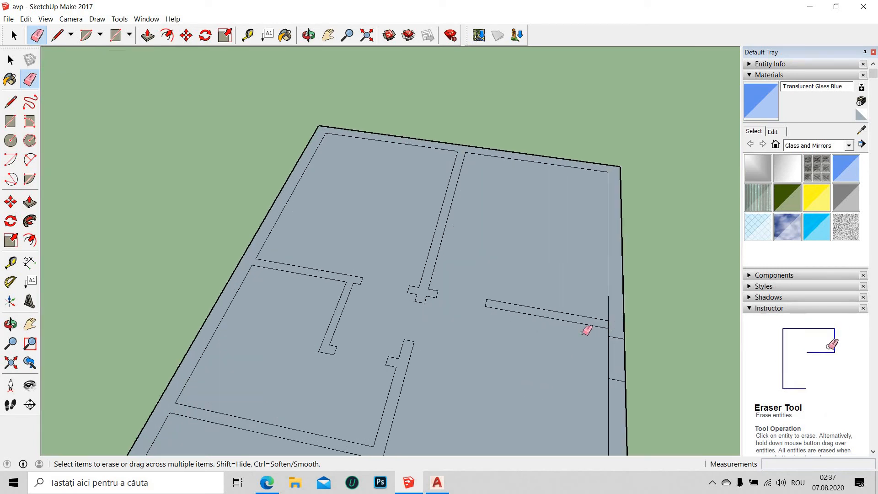
{"action": "scroll", "coordinate": [389, 309], "scroll_direction": "down", "scroll_amount": 1}
{"action": "mouse_move", "coordinate": [349, 296]}
{"action": "middle_mouse_down"}
{"action": "mouse_move", "coordinate": [435, 370]}
{"action": "mouse_move", "coordinate": [448, 439]}
{"action": "middle_mouse_up"}
{"action": "scroll", "coordinate": [441, 396], "scroll_direction": "down", "scroll_amount": 3}
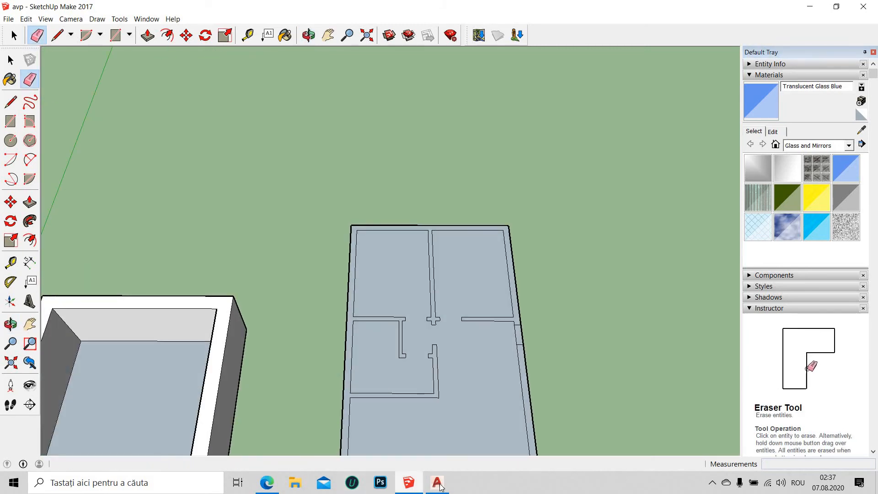
Check the AutoCAD plan and mark a point 3,55 m from the bathroom's front partition along the garage-side wall's inner edge, towards the front.
{"action": "left_click", "coordinate": [438, 483]}
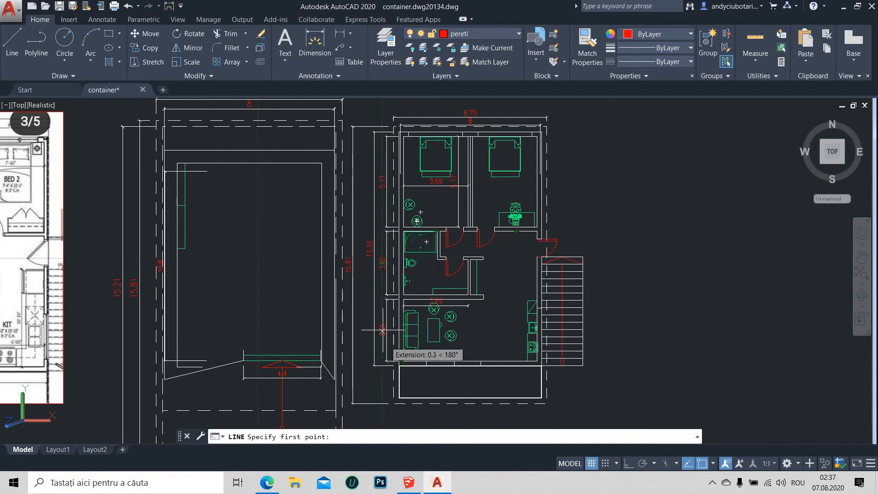
{"action": "left_click", "coordinate": [407, 482]}
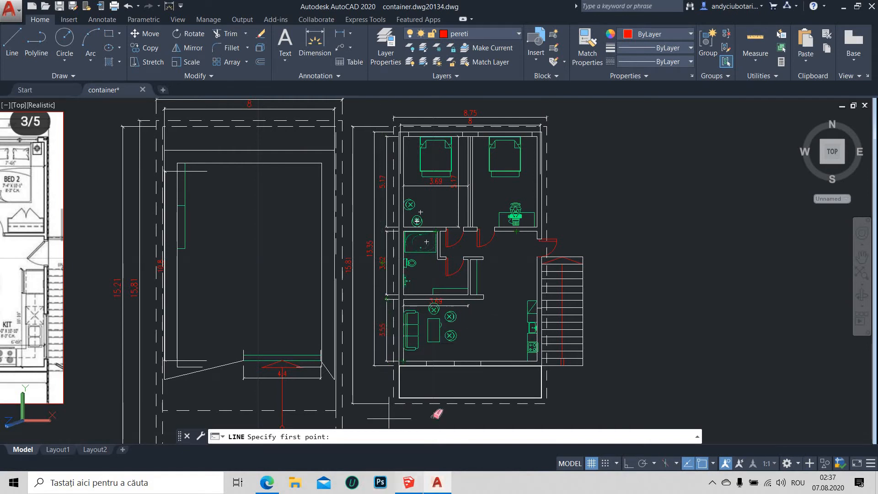
{"action": "mouse_move", "coordinate": [457, 407]}
{"action": "middle_mouse_down"}
{"action": "mouse_move", "coordinate": [315, 343]}
{"action": "mouse_move", "coordinate": [292, 277]}
{"action": "mouse_move", "coordinate": [321, 169]}
{"action": "middle_mouse_up"}
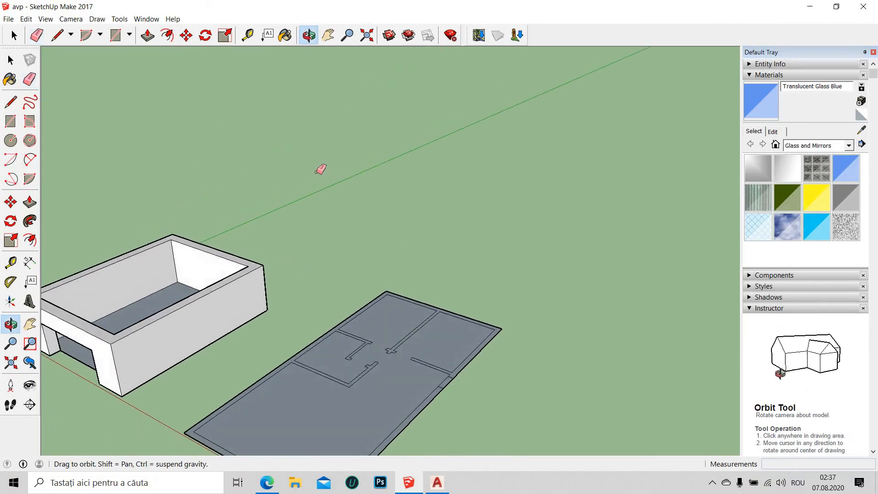
{"action": "scroll", "coordinate": [322, 169], "scroll_direction": "down", "scroll_amount": 2}
{"action": "key", "text": "h"}
{"action": "middle_click_drag", "start_coordinate": [437, 336], "coordinate": [546, 283], "text": "shift"}
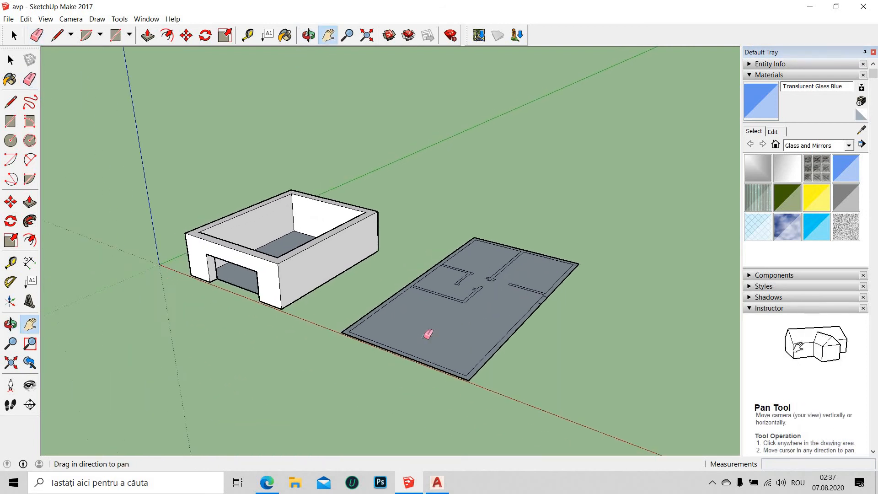
{"action": "scroll", "coordinate": [410, 281], "scroll_direction": "up", "scroll_amount": 2}
{"action": "scroll", "coordinate": [433, 322], "scroll_direction": "up", "scroll_amount": 2}
{"action": "middle_click_drag", "start_coordinate": [188, 70], "coordinate": [203, 99]}
{"action": "left_click", "coordinate": [57, 35]}
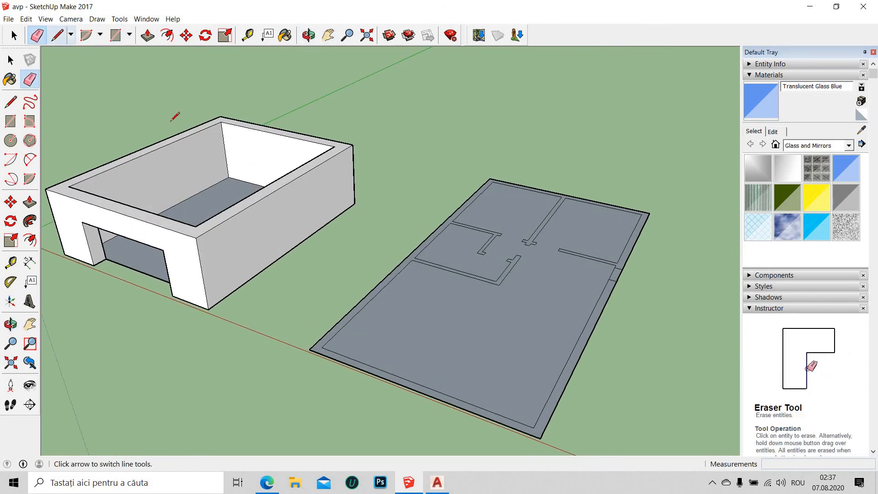
{"action": "scroll", "coordinate": [418, 268], "scroll_direction": "up", "scroll_amount": 3}
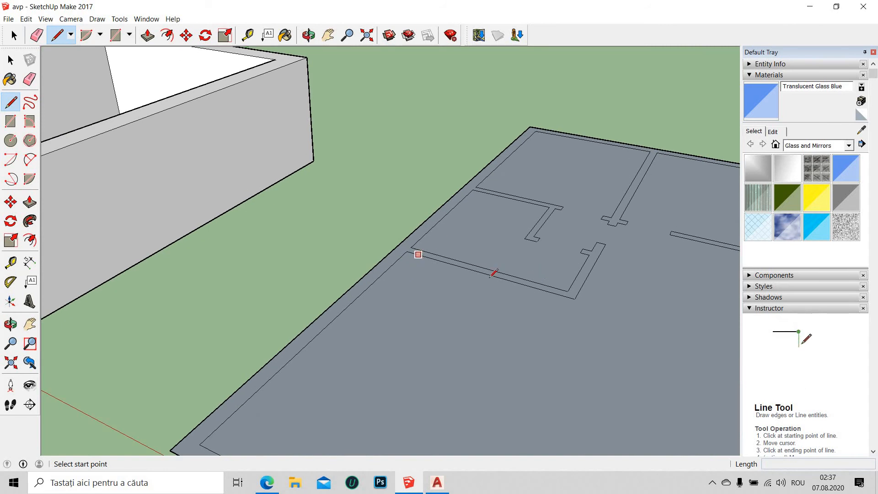
{"action": "left_click", "coordinate": [407, 252]}
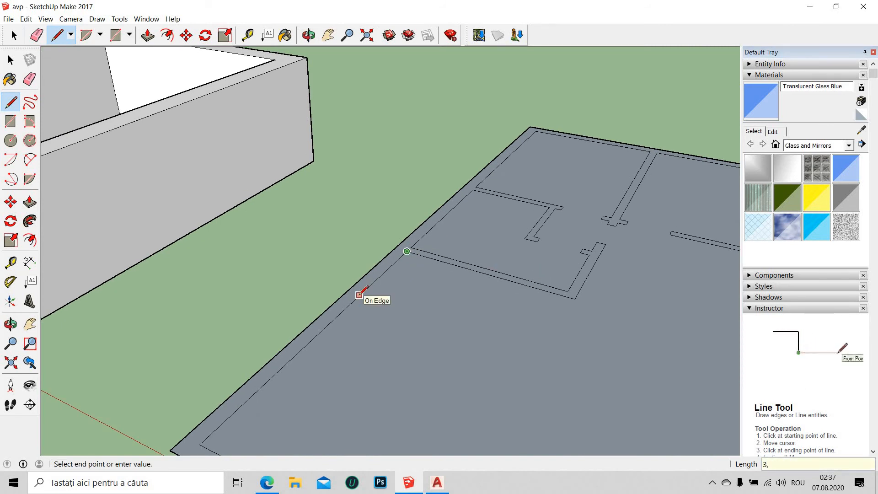
{"action": "key", "text": "Return"}
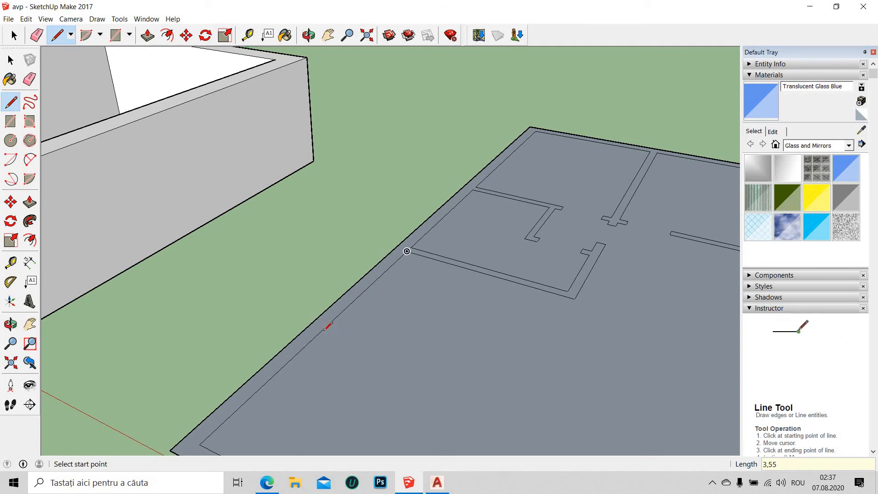
Draw a line from the marked point straight across the floor to the opposite wall's inner edge.
{"action": "left_click", "coordinate": [315, 337]}
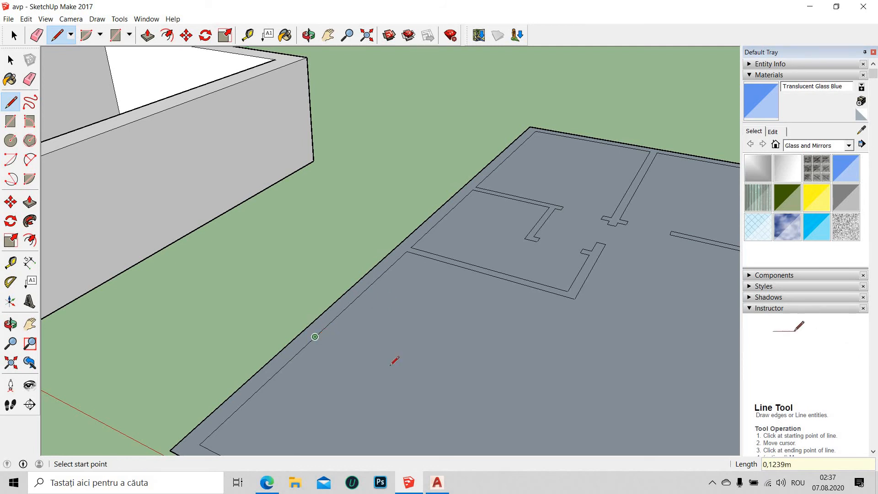
{"action": "left_click", "coordinate": [537, 419]}
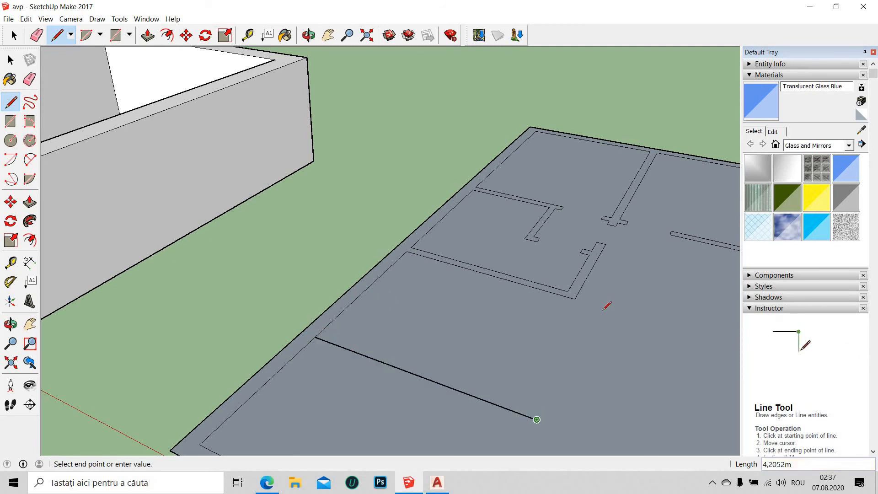
{"action": "scroll", "coordinate": [599, 357], "scroll_direction": "down", "scroll_amount": 3}
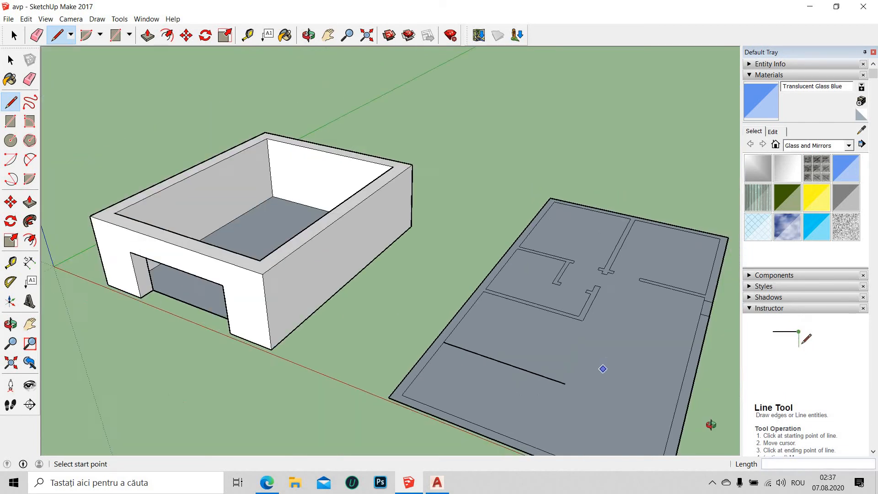
{"action": "middle_click_drag", "start_coordinate": [600, 359], "coordinate": [647, 349]}
{"action": "scroll", "coordinate": [567, 318], "scroll_direction": "up", "scroll_amount": 3}
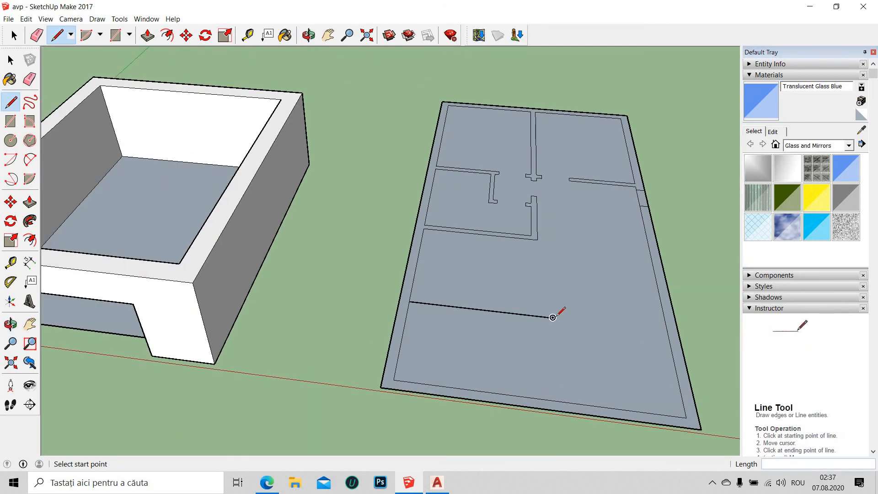
{"action": "left_click", "coordinate": [553, 317]}
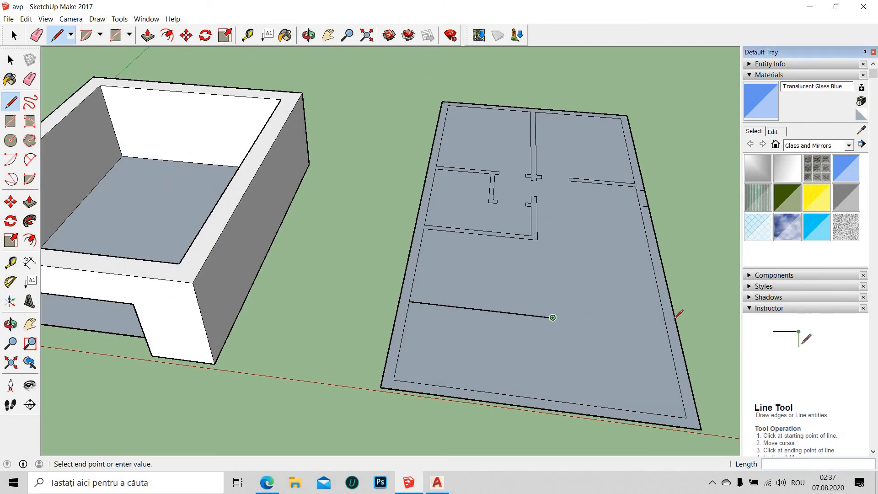
{"action": "left_click", "coordinate": [670, 330]}
Draw a parallel line back to the garage-side wall, offset 0,2 m towards the front, to outline the front partition.
{"action": "left_click", "coordinate": [668, 330]}
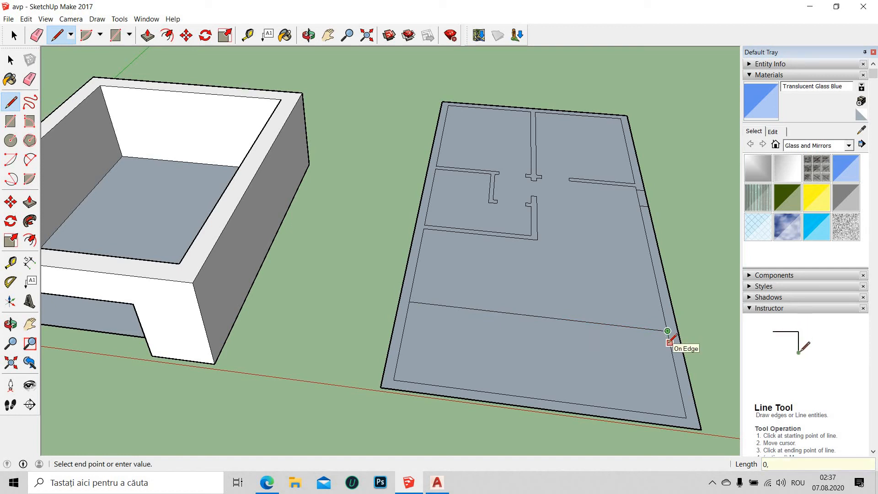
{"action": "type", "text": "0,2"}
{"action": "key", "text": "Return"}
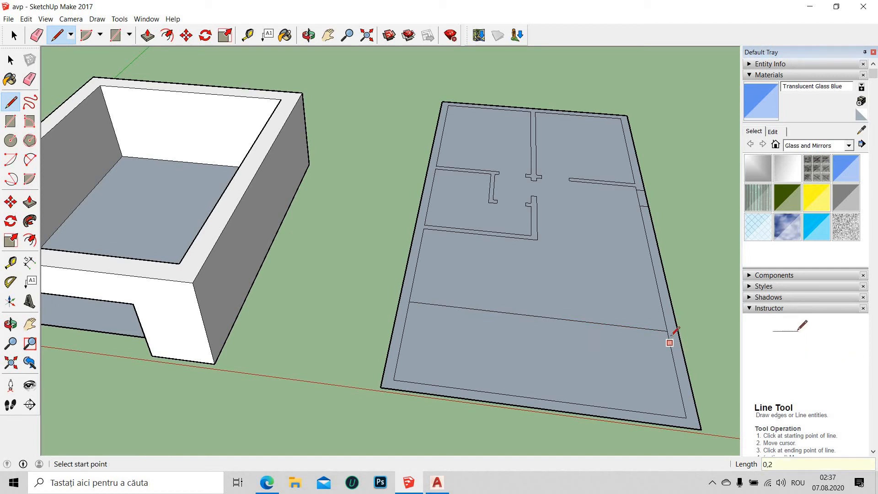
{"action": "left_click", "coordinate": [668, 336]}
{"action": "left_click", "coordinate": [408, 306]}
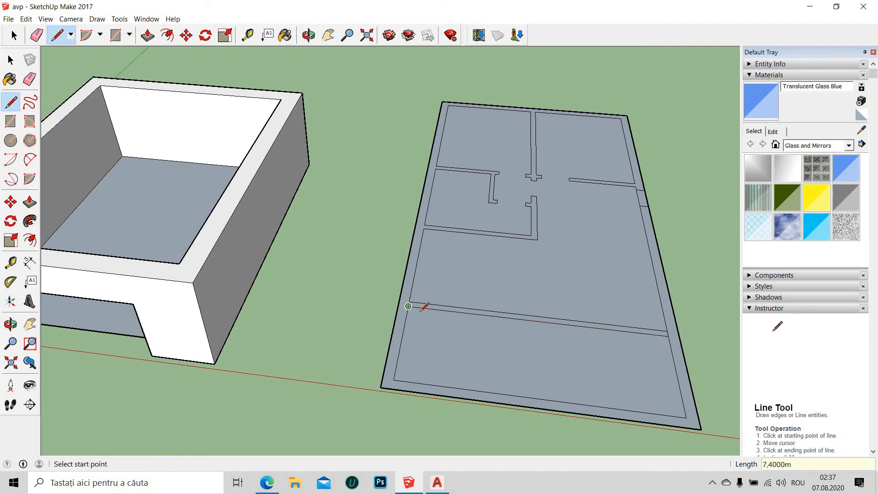
Erase the dividing edges where both ends of the front partition join the side walls.
{"action": "scroll", "coordinate": [400, 241], "scroll_direction": "up", "scroll_amount": 3}
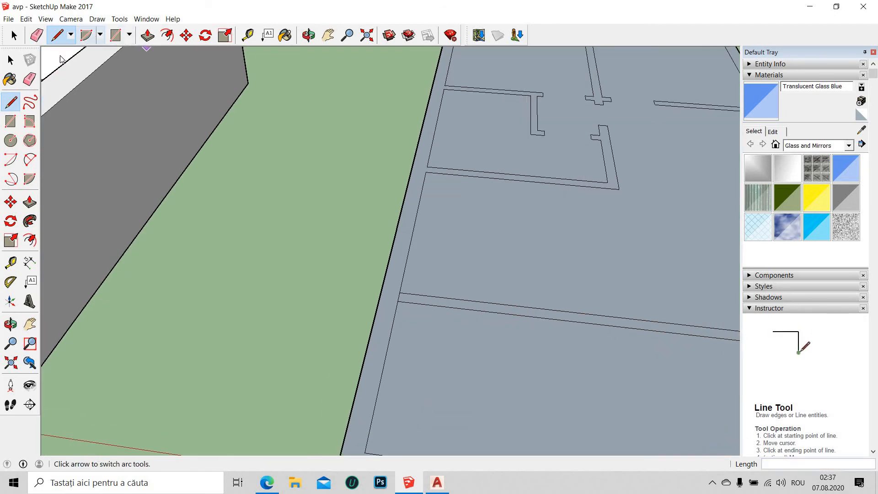
{"action": "key", "text": "e"}
{"action": "scroll", "coordinate": [730, 309], "scroll_direction": "down", "scroll_amount": 5}
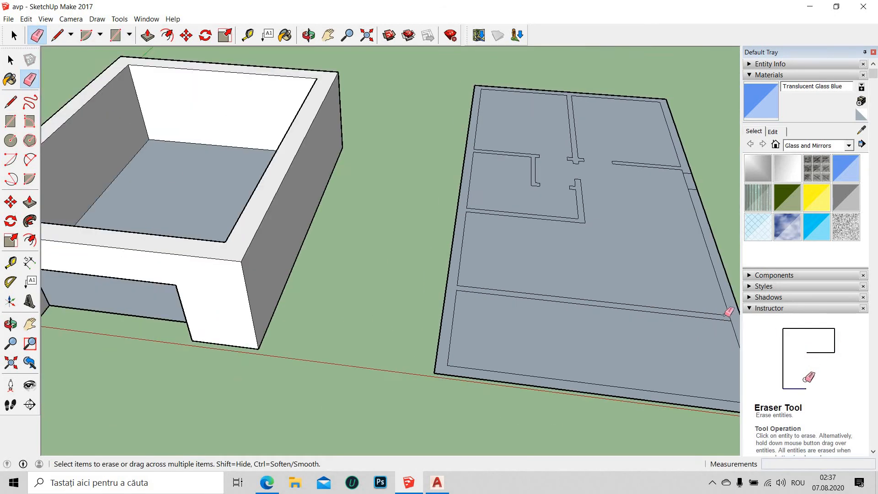
{"action": "scroll", "coordinate": [700, 312], "scroll_direction": "up", "scroll_amount": 2}
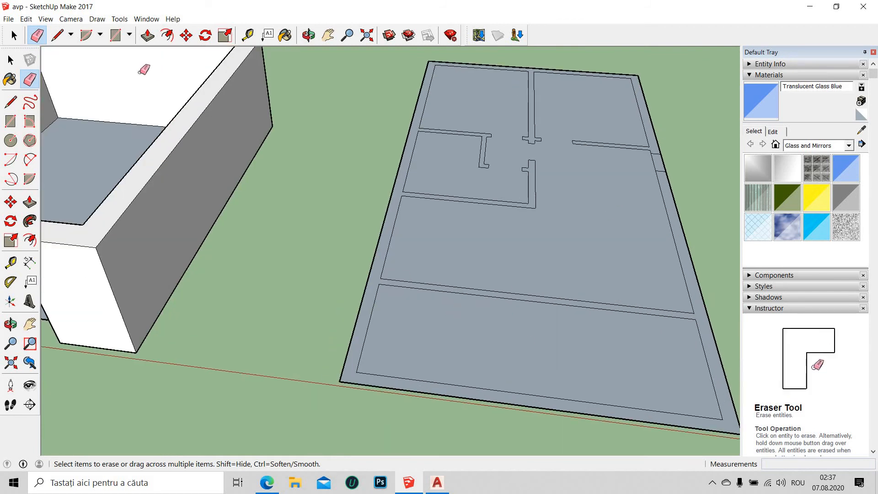
Push/pull the connected wall outline up 3 m to raise the second floor's walls.
{"action": "left_click", "coordinate": [147, 35]}
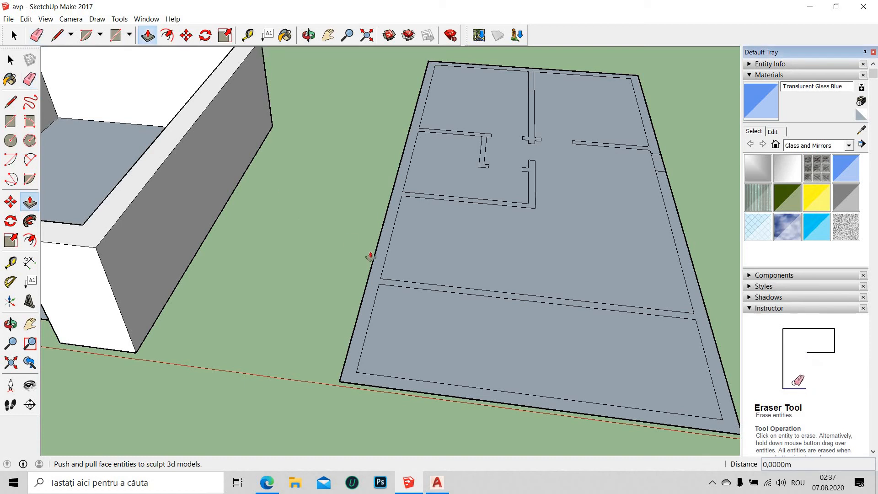
{"action": "left_click", "coordinate": [378, 263]}
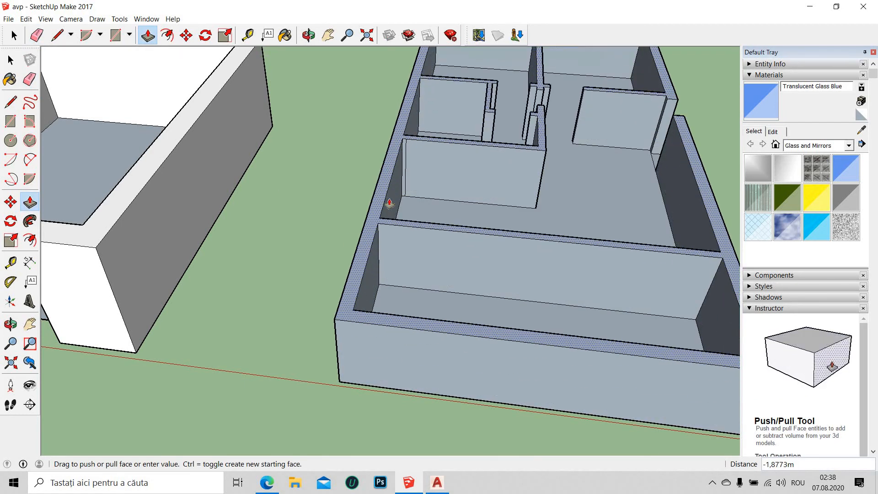
{"action": "key", "text": "Return"}
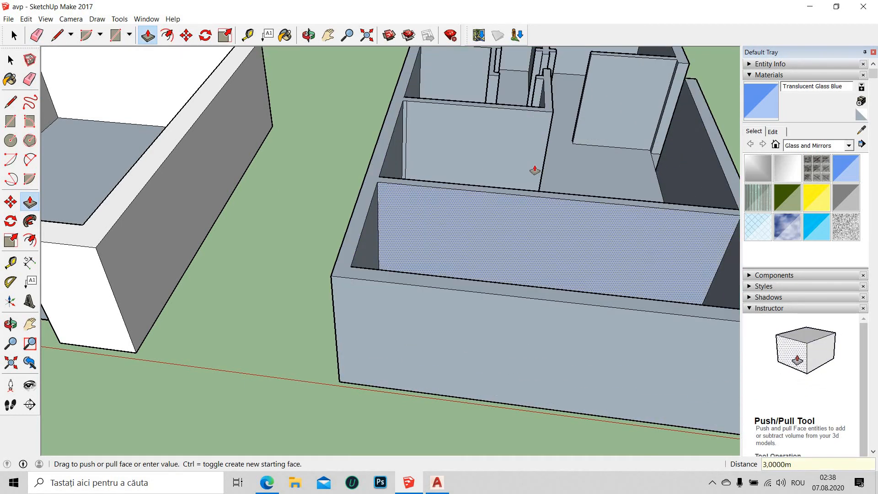
Examine the raised walls from several sides and check the front wall's opening in the AutoCAD plan.
{"action": "scroll", "coordinate": [618, 170], "scroll_direction": "down", "scroll_amount": 5}
{"action": "middle_click_drag", "start_coordinate": [345, 255], "coordinate": [196, 302]}
{"action": "scroll", "coordinate": [631, 332], "scroll_direction": "down", "scroll_amount": 2}
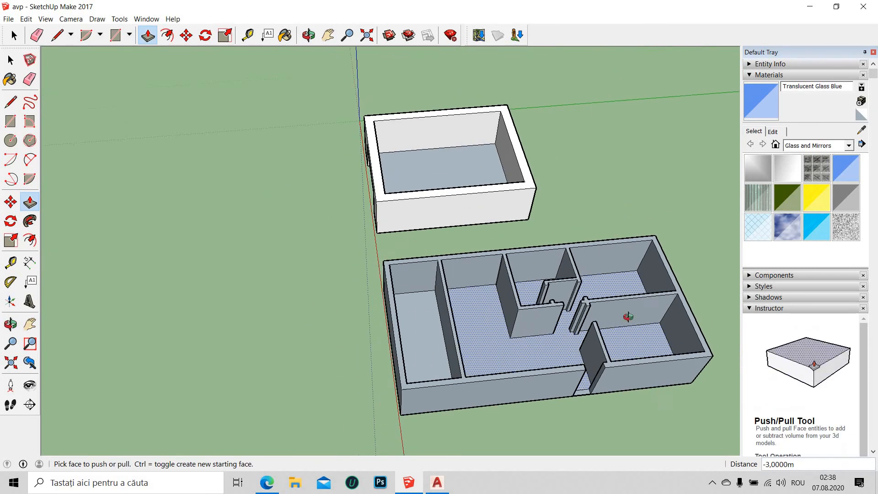
{"action": "middle_click_drag", "start_coordinate": [628, 313], "coordinate": [396, 185]}
{"action": "scroll", "coordinate": [535, 186], "scroll_direction": "up", "scroll_amount": 2}
{"action": "middle_click_drag", "start_coordinate": [445, 284], "coordinate": [316, 119]}
{"action": "middle_click_drag", "start_coordinate": [533, 163], "coordinate": [396, 301]}
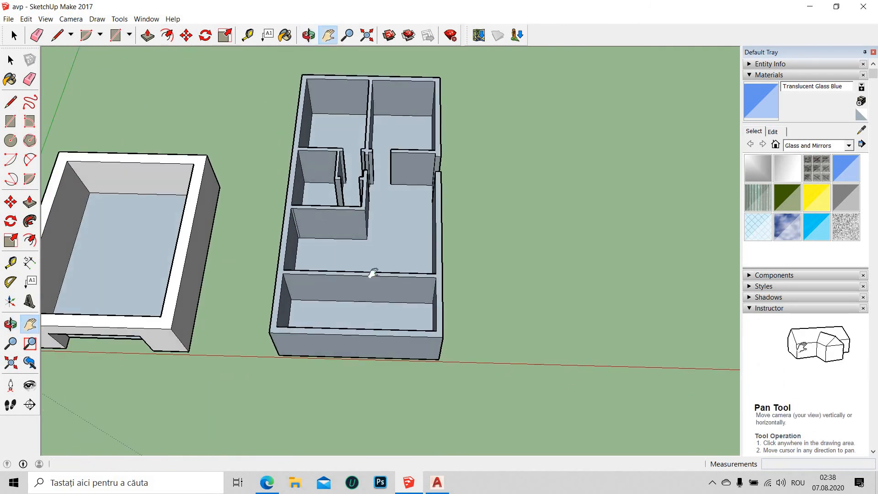
{"action": "left_click", "coordinate": [438, 483]}
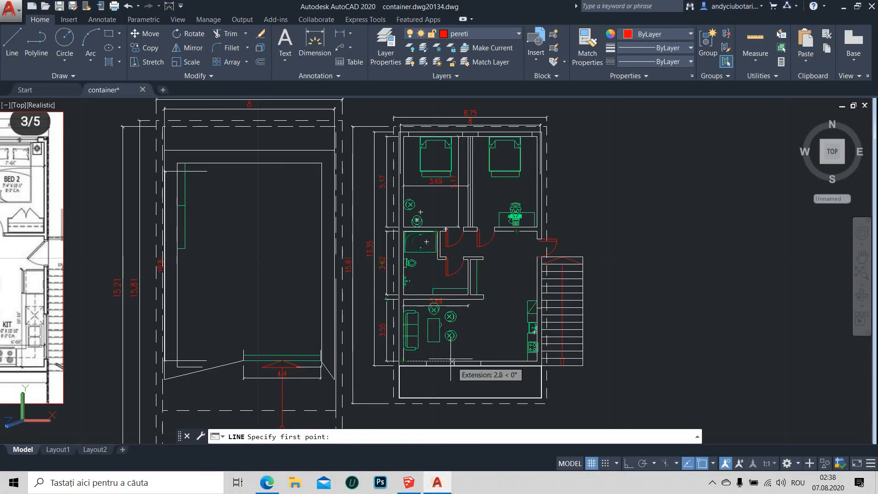
{"action": "key", "text": "alt+Tab"}
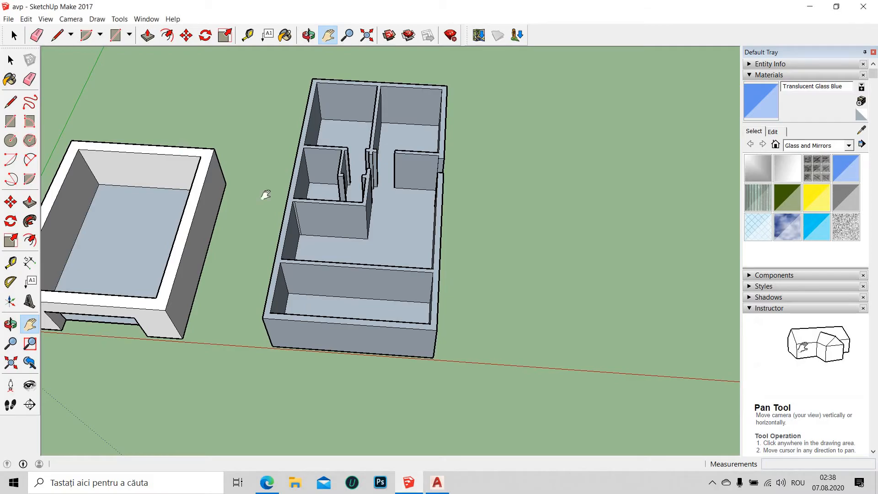
Outline an opening 2 m wide and 2 m high on the front partition's balcony side, starting 2 m from the garage-side corner.
{"action": "scroll", "coordinate": [266, 194], "scroll_direction": "up", "scroll_amount": 3}
{"action": "key", "text": "l"}
{"action": "scroll", "coordinate": [314, 284], "scroll_direction": "up", "scroll_amount": 4}
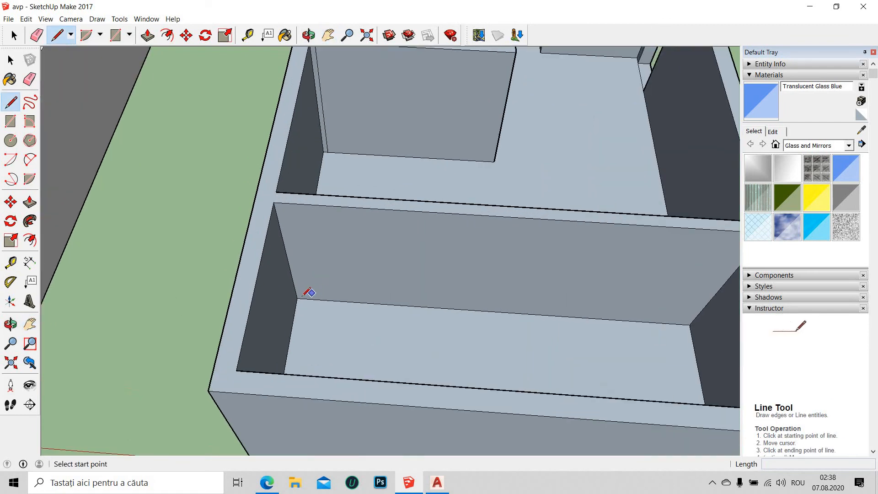
{"action": "left_click", "coordinate": [297, 297]}
{"action": "type", "text": "2"}
{"action": "key", "text": "Return"}
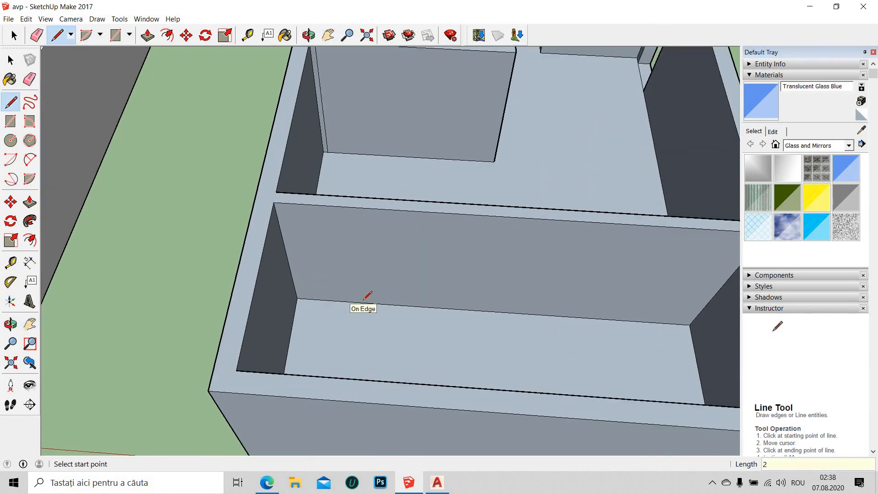
{"action": "left_click", "coordinate": [401, 305]}
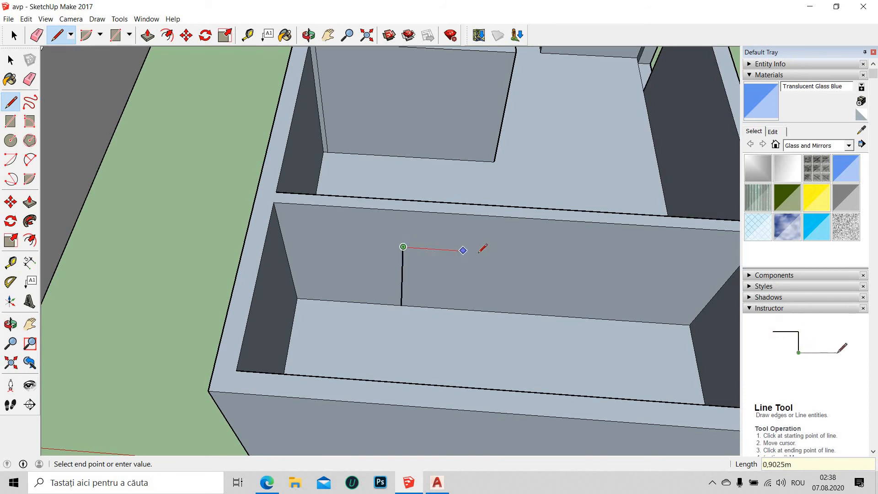
{"action": "key", "text": "Return"}
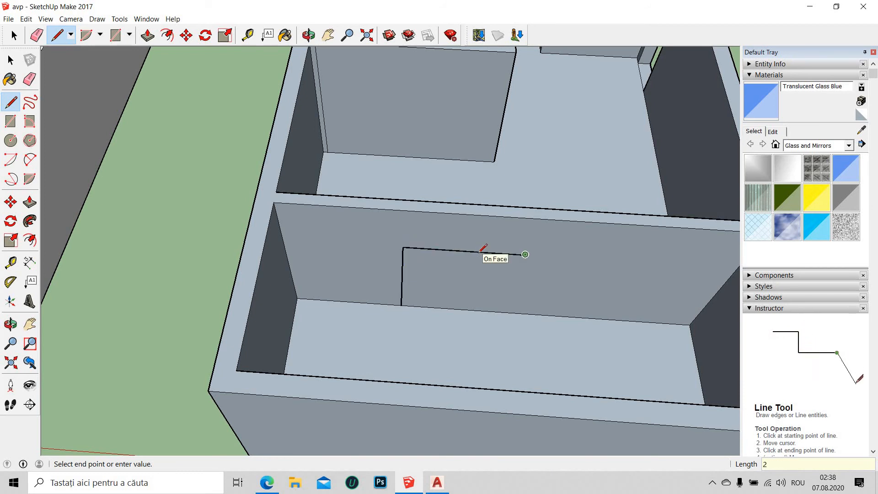
{"action": "left_click", "coordinate": [506, 312]}
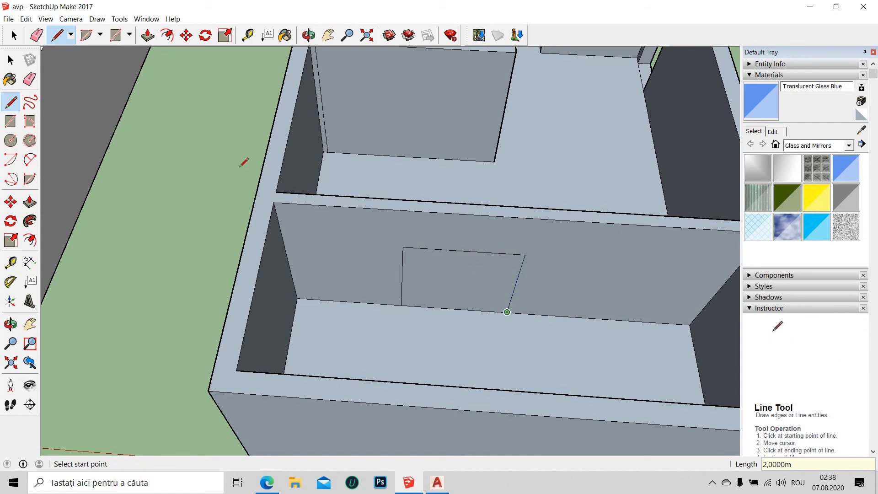
Push the outlined face back through the front partition to cut the opening.
{"action": "left_click", "coordinate": [147, 35]}
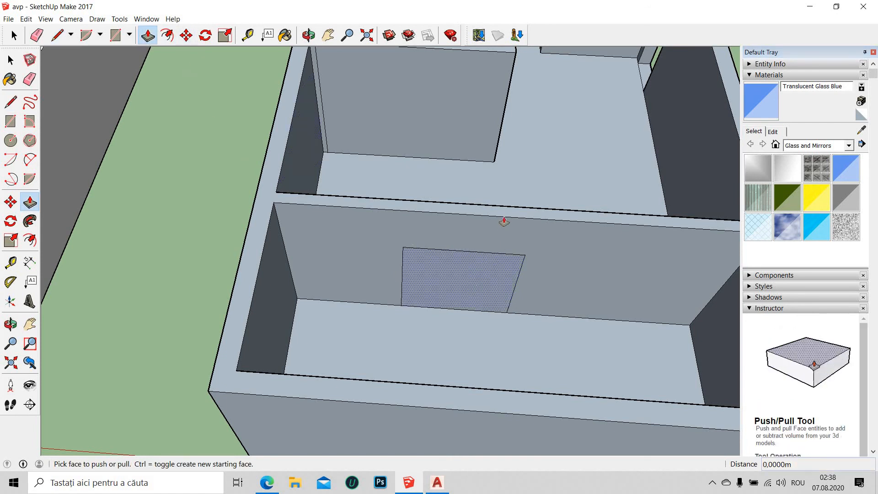
{"action": "left_click", "coordinate": [481, 273]}
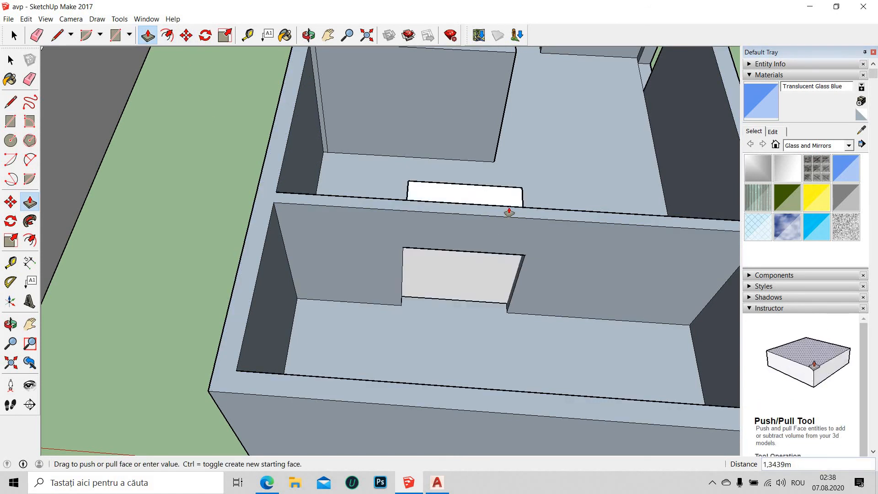
{"action": "scroll", "coordinate": [535, 323], "scroll_direction": "down", "scroll_amount": 5}
{"action": "middle_click_drag", "start_coordinate": [471, 251], "coordinate": [549, 274]}
On the outer front face, draw a line 2 m down from the top near the garage-side corner, then about 7,4 m across horizontally.
{"action": "key", "text": "l"}
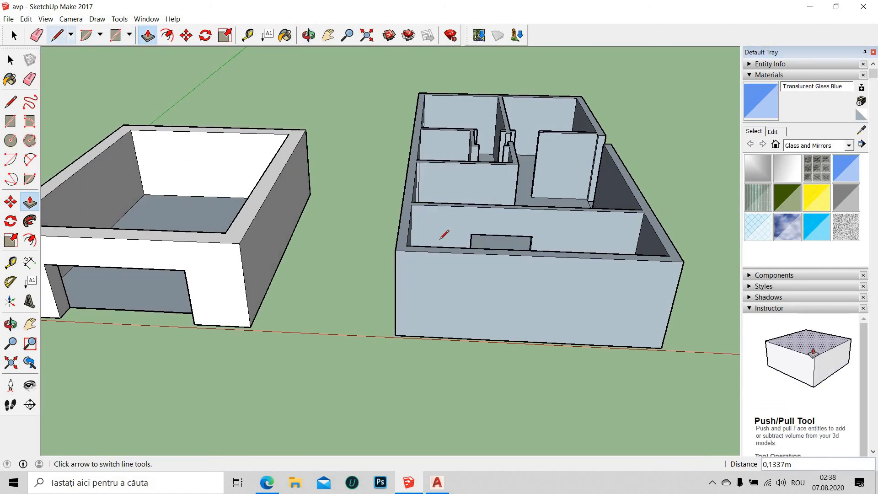
{"action": "scroll", "coordinate": [366, 219], "scroll_direction": "up", "scroll_amount": 3}
{"action": "left_click", "coordinate": [366, 250]}
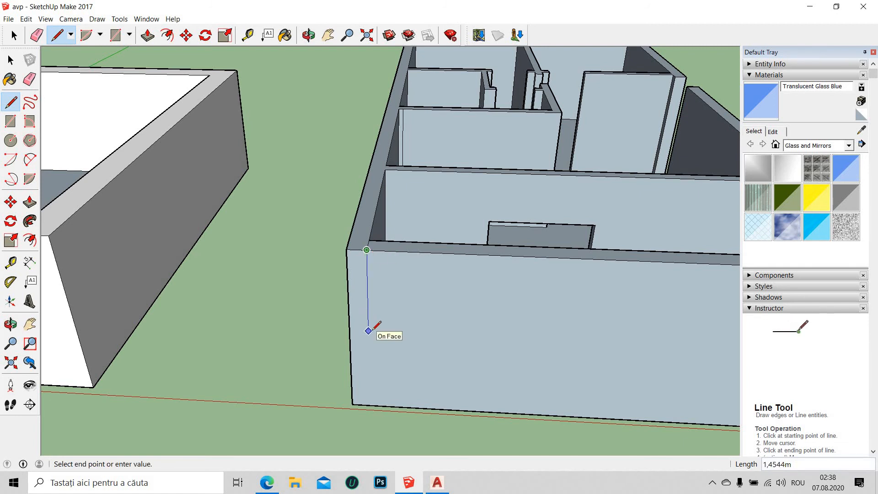
{"action": "key", "text": "Return"}
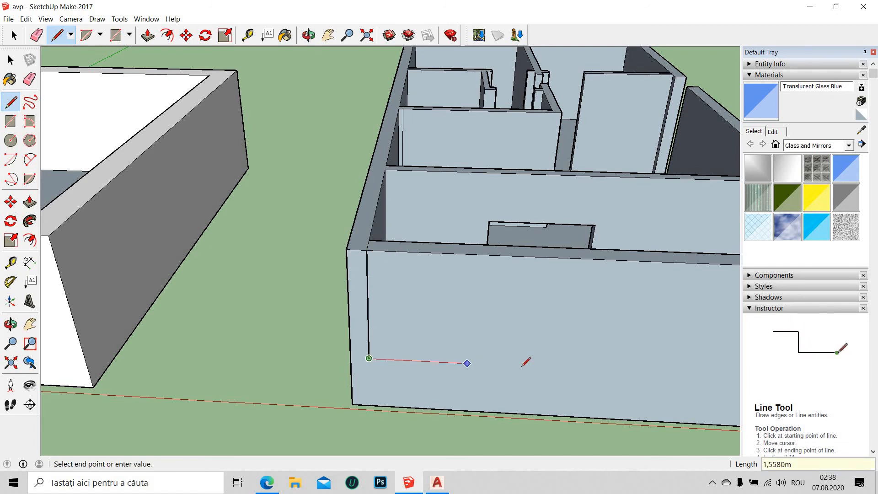
{"action": "scroll", "coordinate": [522, 359], "scroll_direction": "down", "scroll_amount": 5}
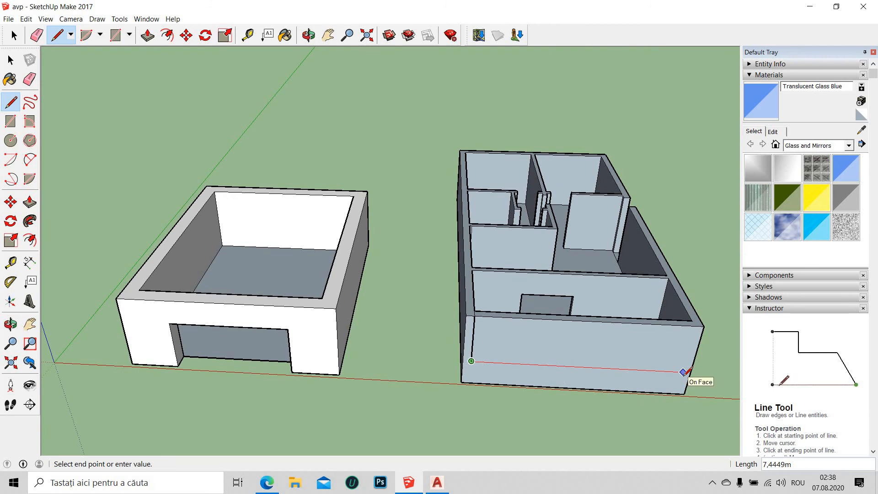
{"action": "left_click", "coordinate": [683, 372]}
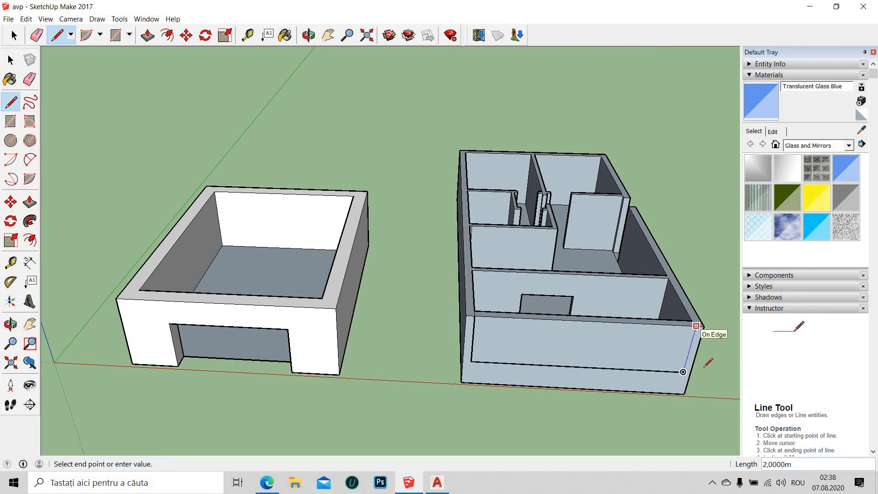
Mark a point 0,3 m from the far corner on the front face's top edge and draw a vertical line down past the horizontal one.
{"action": "key", "text": "Escape"}
{"action": "left_click", "coordinate": [692, 321]}
{"action": "left_click", "coordinate": [694, 326]}
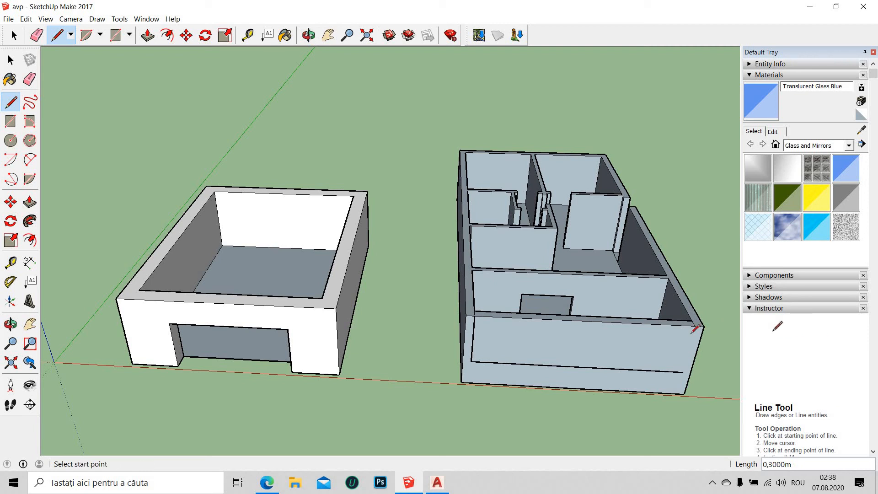
{"action": "left_click", "coordinate": [681, 378]}
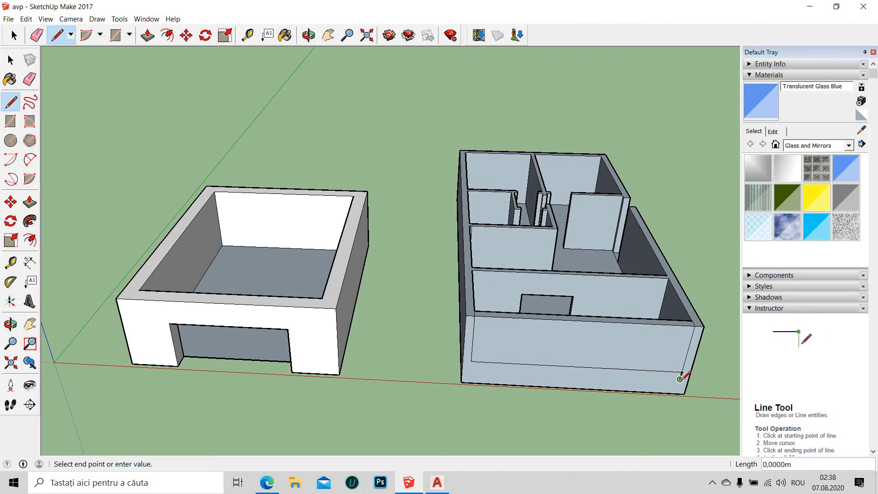
Mark a point 0,3 m below the top edge along the front face's far vertical line.
{"action": "scroll", "coordinate": [682, 372], "scroll_direction": "up", "scroll_amount": 5}
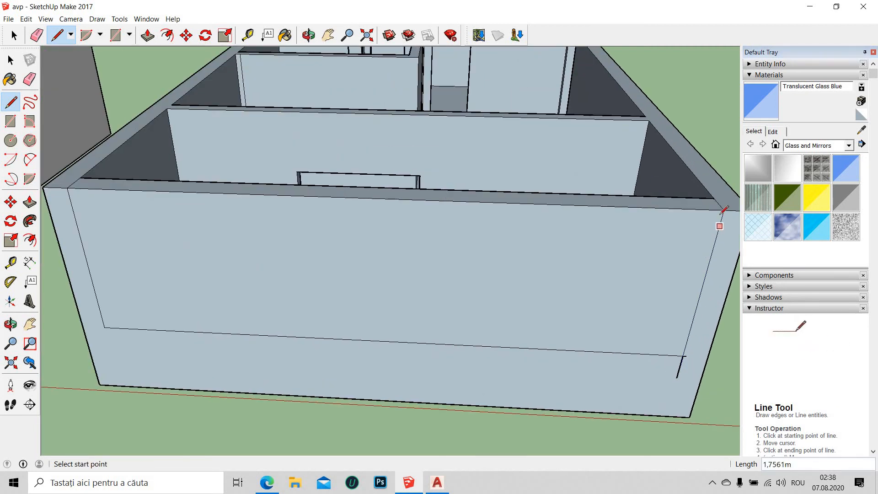
{"action": "left_click", "coordinate": [724, 210]}
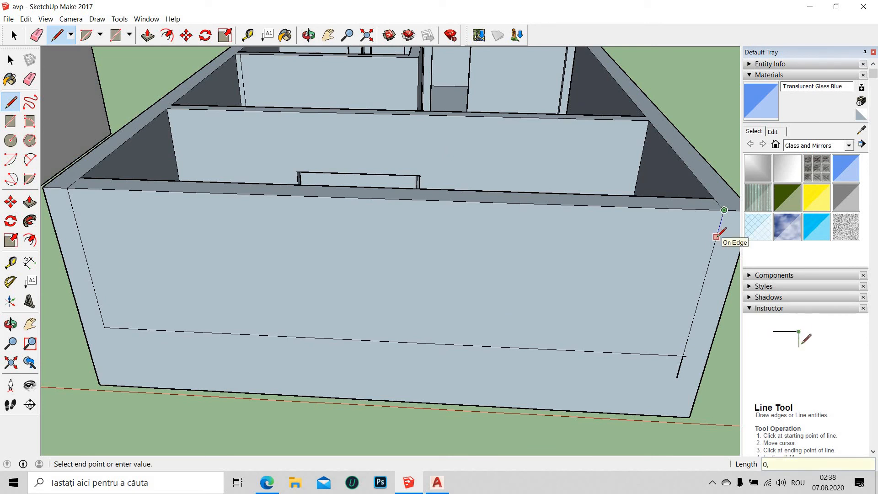
{"action": "left_click", "coordinate": [717, 236]}
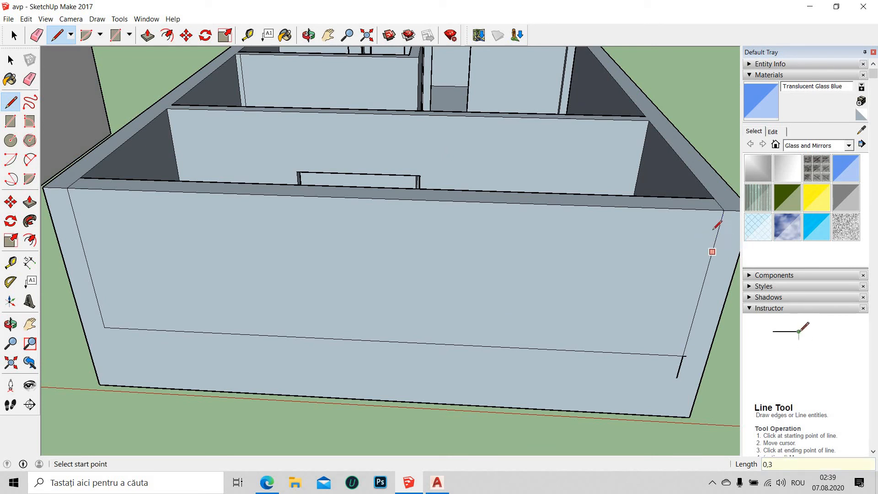
Close the balcony opening outline with a line 0,3 m below the front face's top edge and erase the leftover segments outside it.
{"action": "left_click", "coordinate": [73, 210]}
{"action": "key", "text": "e"}
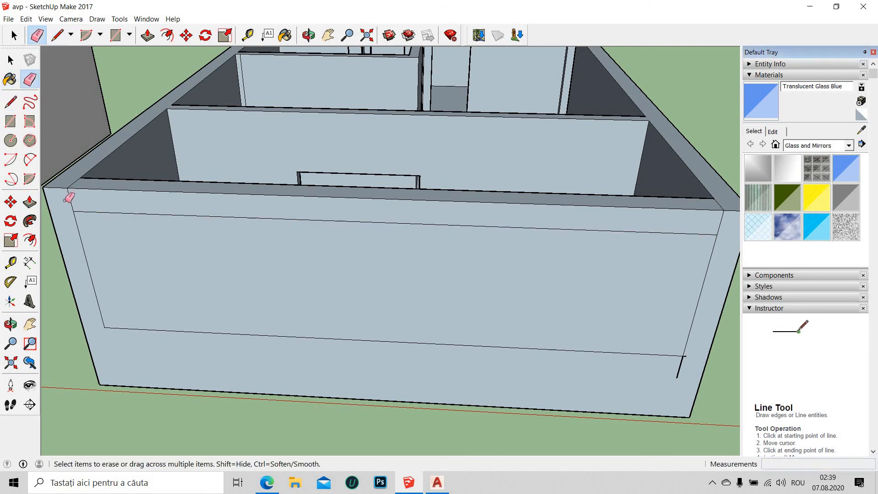
{"action": "left_click", "coordinate": [683, 363]}
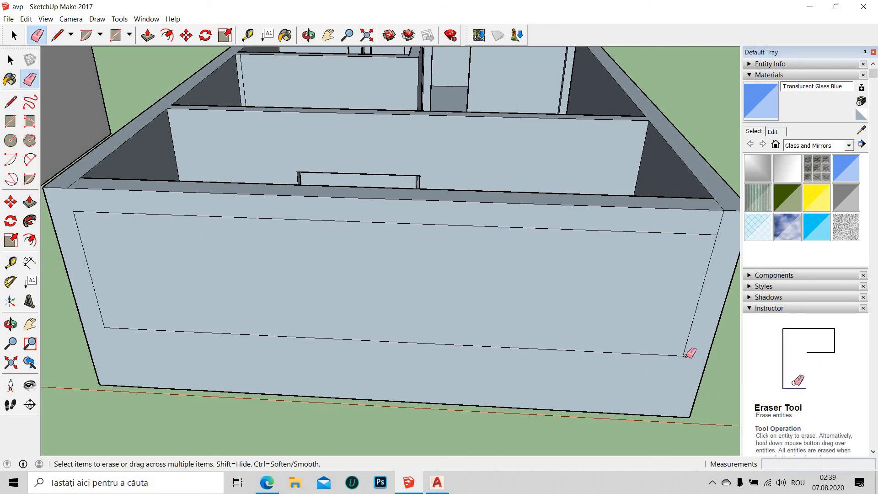
{"action": "left_click", "coordinate": [721, 223]}
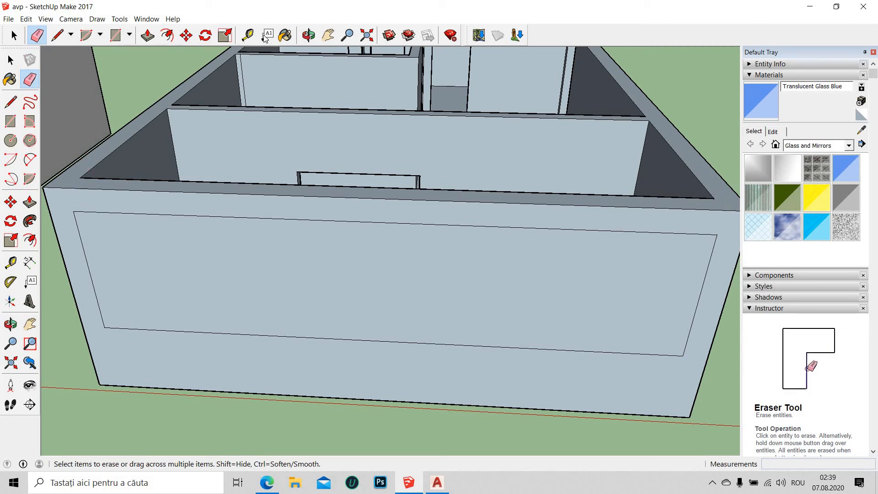
Push the outlined balcony face about 0,26 m into the front wall.
{"action": "left_click", "coordinate": [147, 35]}
{"action": "left_click", "coordinate": [298, 334]}
{"action": "middle_click_drag", "start_coordinate": [297, 333], "coordinate": [365, 291]}
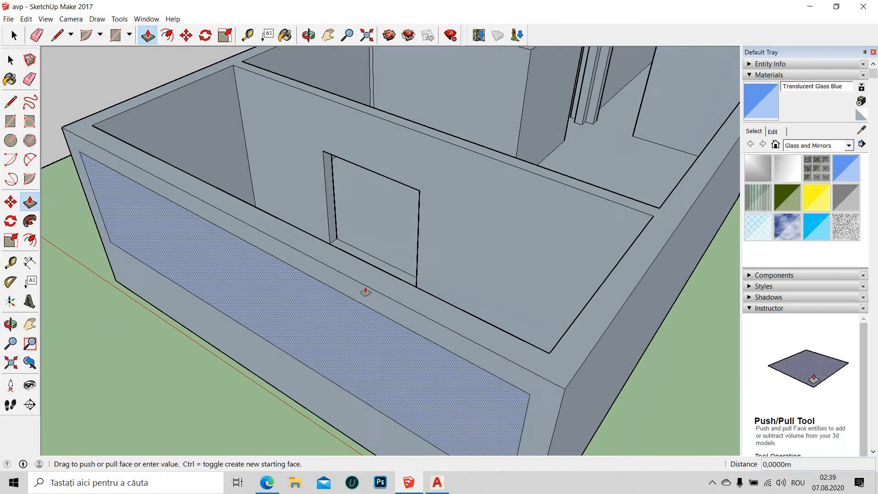
{"action": "left_click", "coordinate": [417, 307]}
Erase the recessed face left inside the front balcony opening.
{"action": "scroll", "coordinate": [386, 306], "scroll_direction": "down", "scroll_amount": 3}
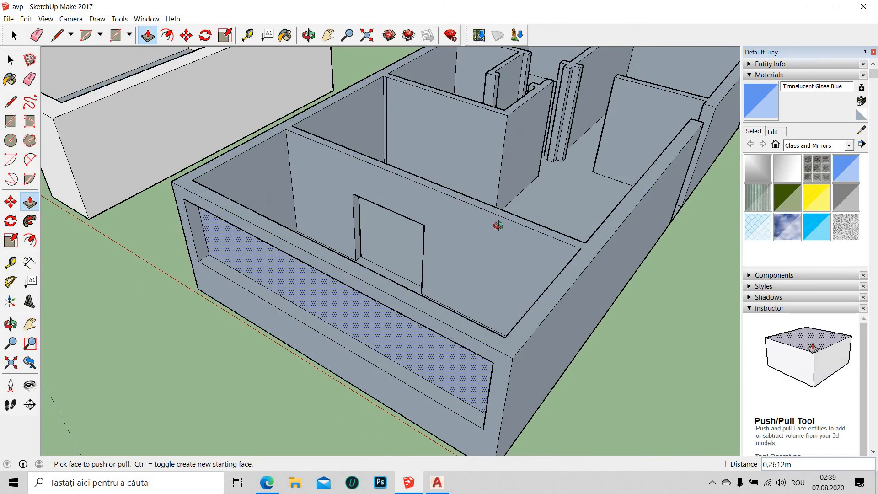
{"action": "middle_click_drag", "start_coordinate": [499, 225], "coordinate": [349, 270]}
{"action": "left_click", "coordinate": [418, 241]}
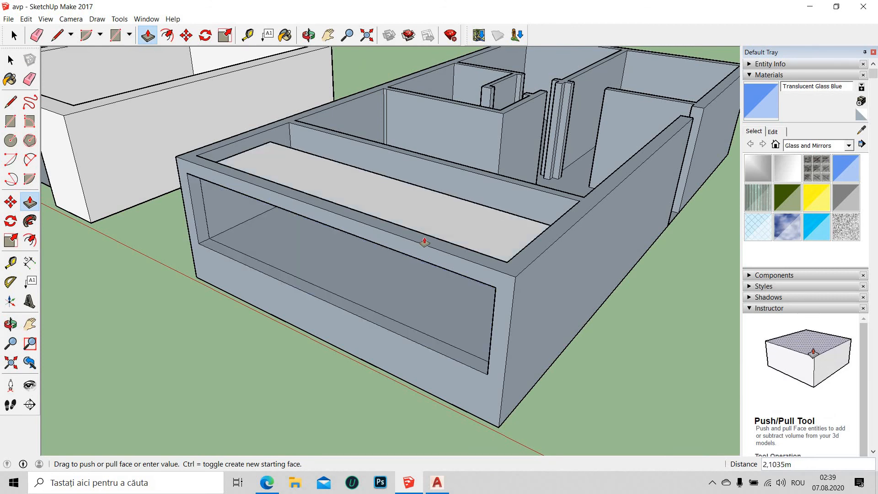
{"action": "left_click", "coordinate": [426, 237]}
{"action": "right_click", "coordinate": [400, 281]}
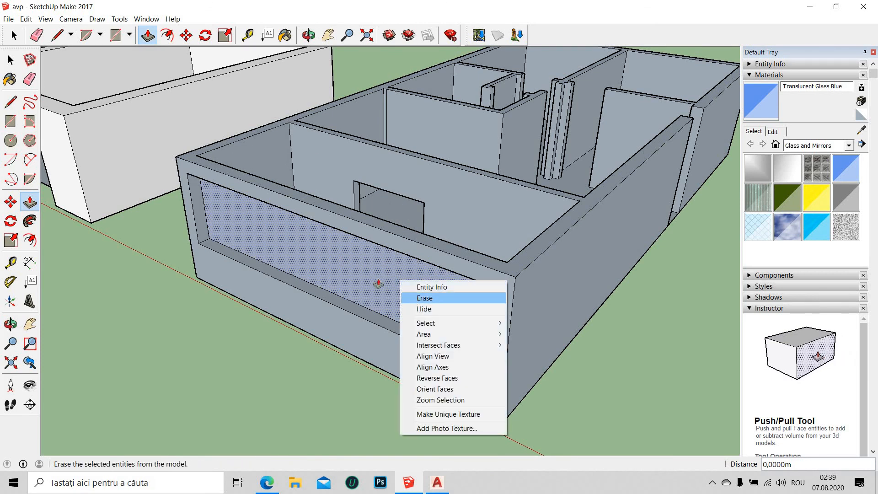
{"action": "left_click", "coordinate": [378, 284]}
Draw a 0,3 m horizontal line across the jamb of the doorway gap in the long exterior side wall.
{"action": "mouse_move", "coordinate": [319, 363]}
{"action": "middle_mouse_down"}
{"action": "mouse_move", "coordinate": [435, 166]}
{"action": "mouse_move", "coordinate": [547, 362]}
{"action": "mouse_move", "coordinate": [421, 316]}
{"action": "mouse_move", "coordinate": [494, 308]}
{"action": "mouse_move", "coordinate": [320, 270]}
{"action": "mouse_move", "coordinate": [696, 288]}
{"action": "middle_mouse_up"}
{"action": "scroll", "coordinate": [626, 285], "scroll_direction": "up", "scroll_amount": 4}
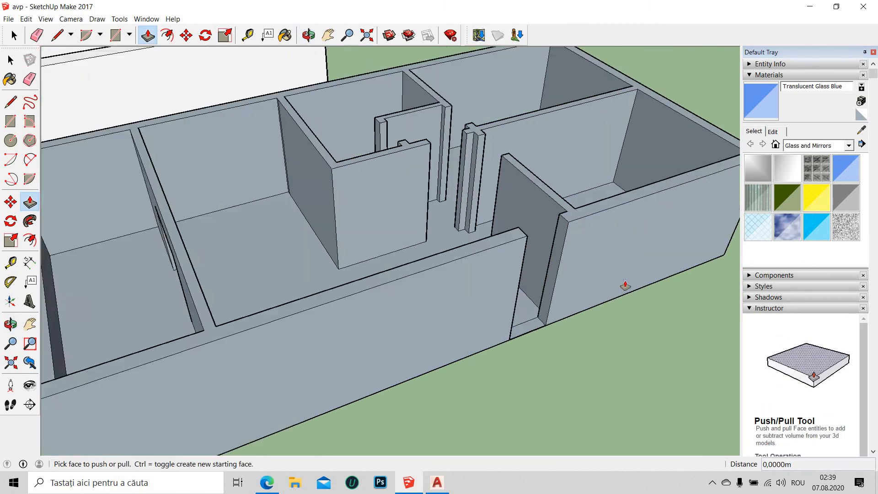
{"action": "scroll", "coordinate": [625, 285], "scroll_direction": "up", "scroll_amount": 3}
{"action": "left_click", "coordinate": [57, 36]}
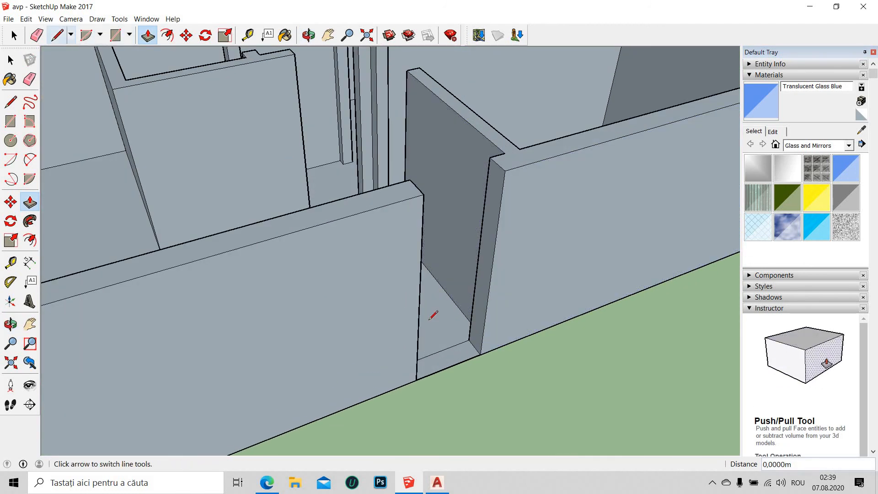
{"action": "left_click", "coordinate": [469, 340]}
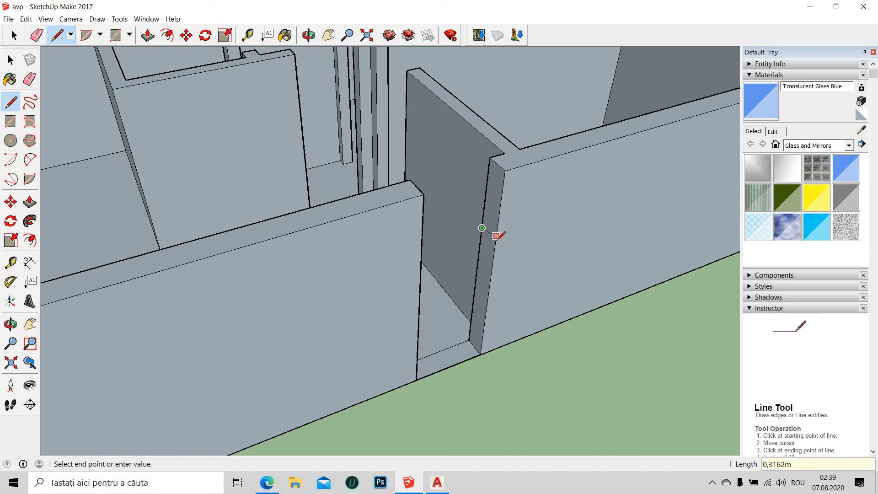
{"action": "type", "text": "0,3"}
{"action": "key", "text": "Return"}
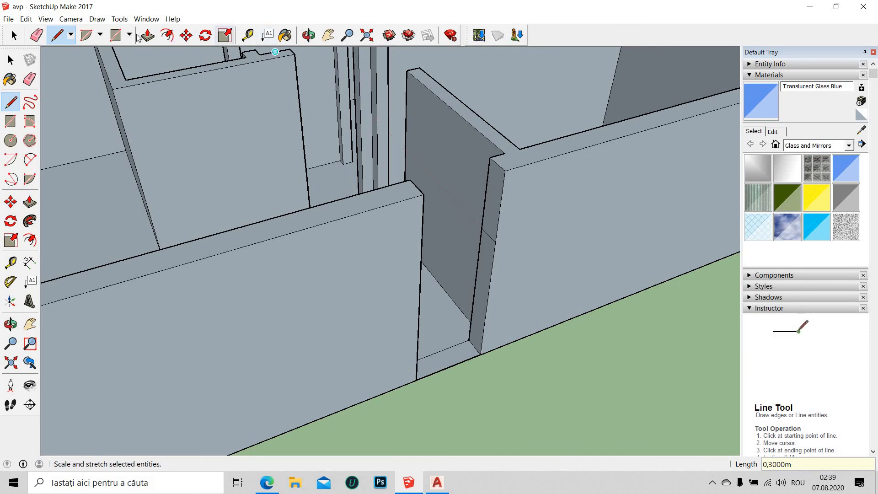
Push the jamb face above the line 1 m across the gap to close the wall over the doorway and erase the outer seam.
{"action": "key", "text": "p"}
{"action": "left_click", "coordinate": [488, 215]}
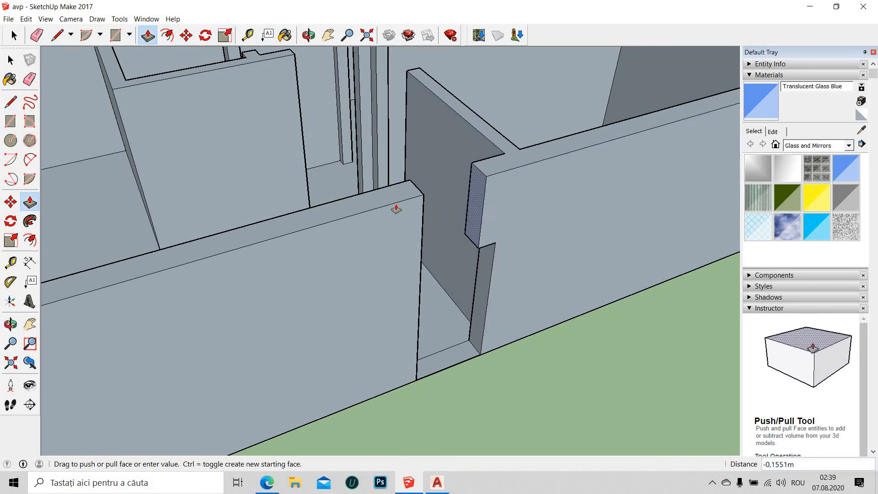
{"action": "left_click", "coordinate": [395, 209]}
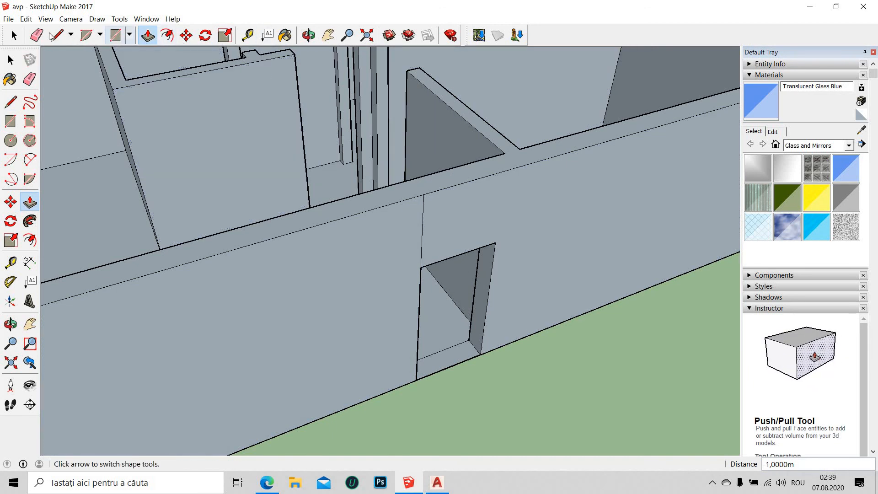
{"action": "key", "text": "e"}
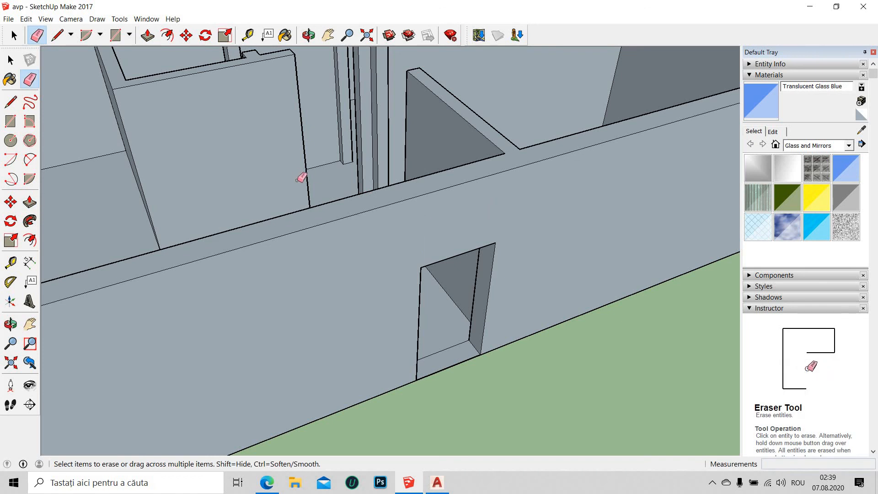
Draw a 0,2 m horizontal line across the end face of the interior partition beside the new exterior doorway.
{"action": "scroll", "coordinate": [300, 177], "scroll_direction": "down", "scroll_amount": 5}
{"action": "mouse_move", "coordinate": [651, 251]}
{"action": "middle_mouse_down"}
{"action": "mouse_move", "coordinate": [378, 117]}
{"action": "mouse_move", "coordinate": [271, 180]}
{"action": "mouse_move", "coordinate": [474, 237]}
{"action": "mouse_move", "coordinate": [236, 236]}
{"action": "mouse_move", "coordinate": [290, 242]}
{"action": "mouse_move", "coordinate": [288, 259]}
{"action": "middle_mouse_up"}
{"action": "scroll", "coordinate": [288, 259], "scroll_direction": "up", "scroll_amount": 3}
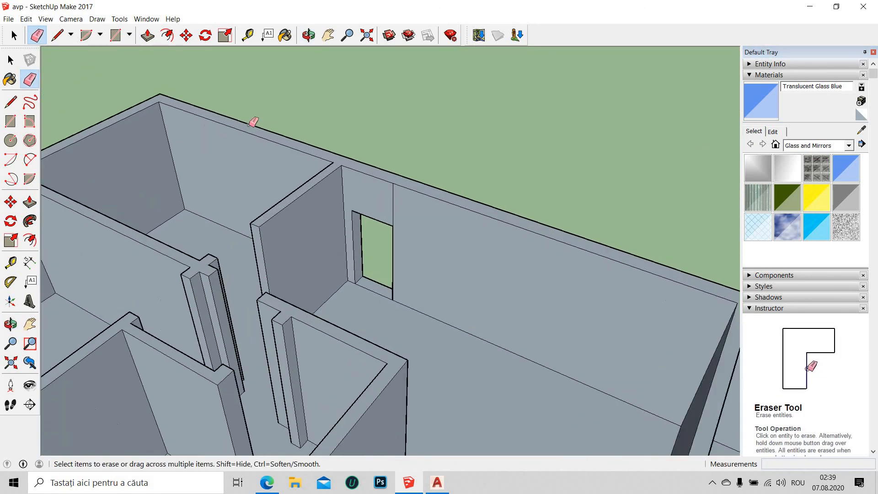
{"action": "left_click", "coordinate": [327, 35]}
{"action": "left_click_drag", "start_coordinate": [371, 286], "coordinate": [603, 222]}
{"action": "middle_click_drag", "start_coordinate": [443, 289], "coordinate": [414, 286]}
{"action": "scroll", "coordinate": [413, 288], "scroll_direction": "up", "scroll_amount": 3}
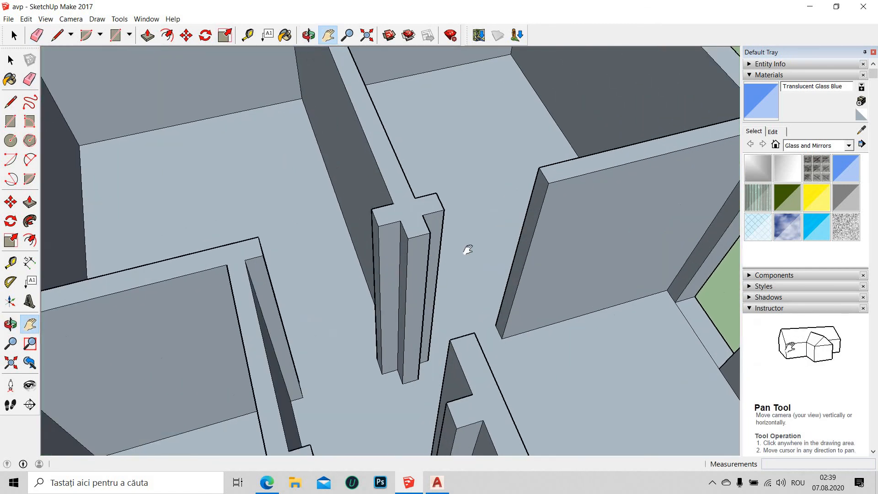
{"action": "middle_click_drag", "start_coordinate": [466, 251], "coordinate": [474, 243]}
{"action": "left_click", "coordinate": [60, 35]}
{"action": "left_click", "coordinate": [59, 36]}
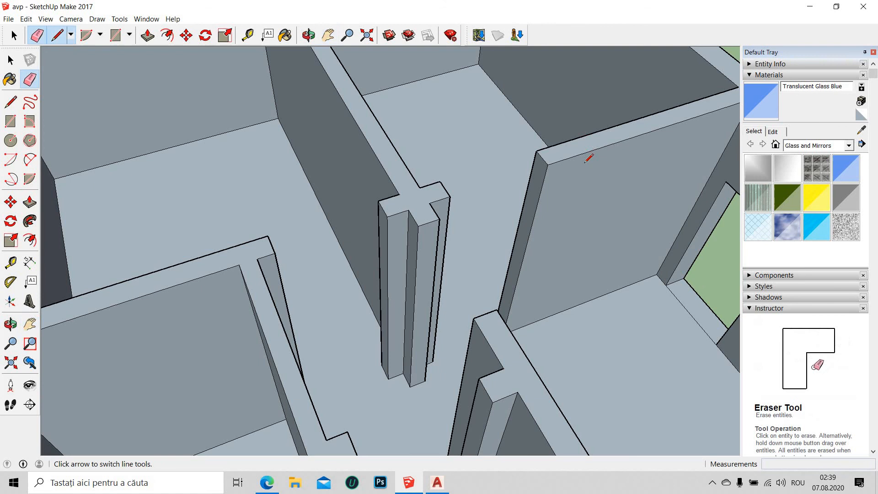
{"action": "left_click", "coordinate": [547, 164]}
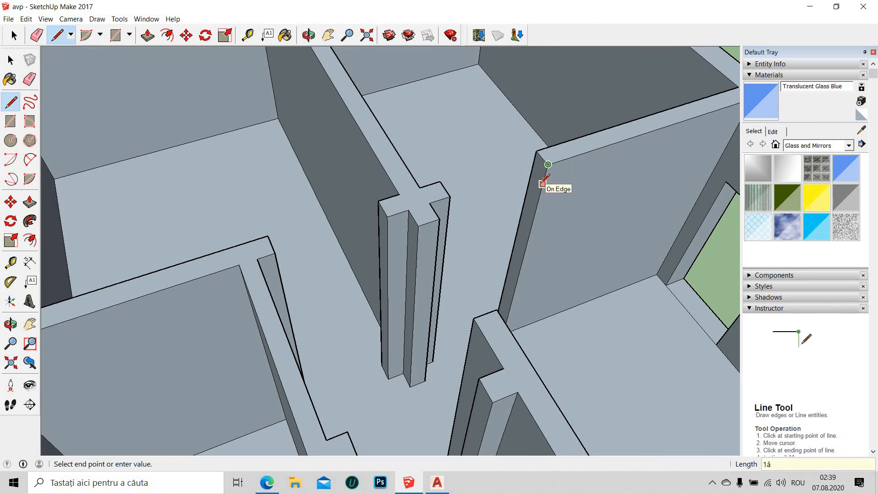
{"action": "key", "text": "Escape"}
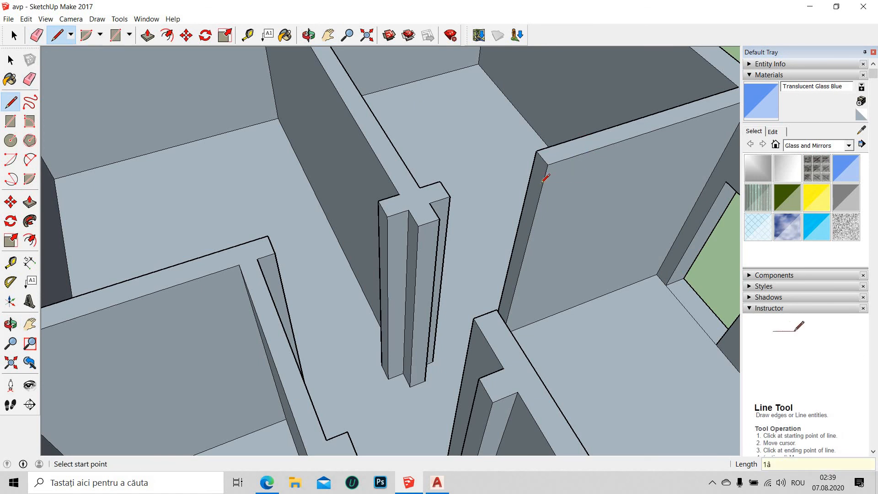
{"action": "left_click", "coordinate": [548, 164]}
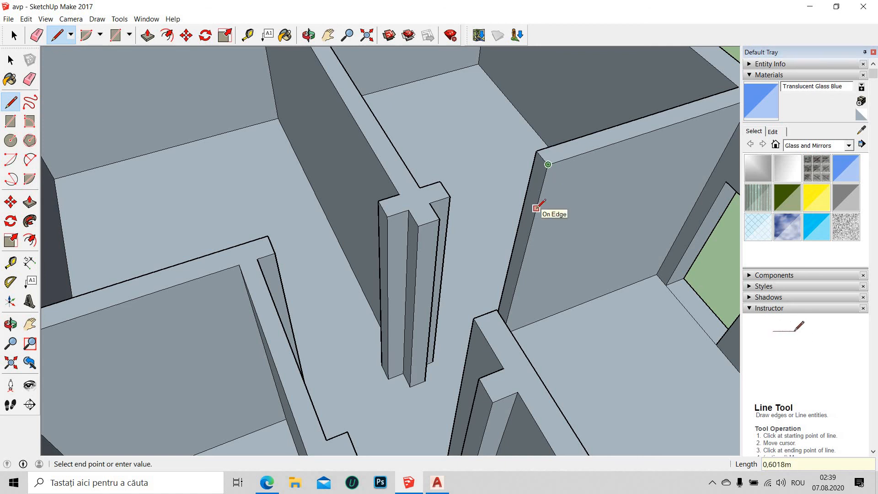
{"action": "left_click", "coordinate": [458, 241]}
{"action": "left_click", "coordinate": [521, 221]}
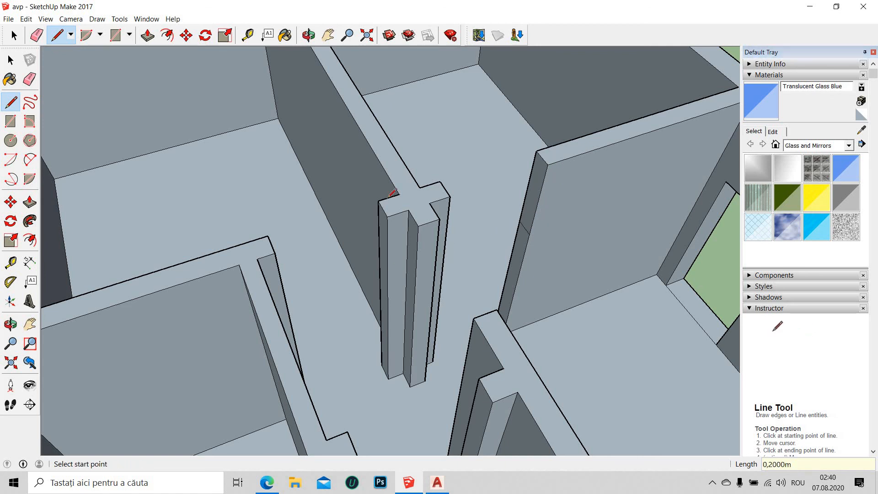
Start a line down the vertical edge of the interior pillar opposite the partition, from its top corner.
{"action": "left_click", "coordinate": [387, 217]}
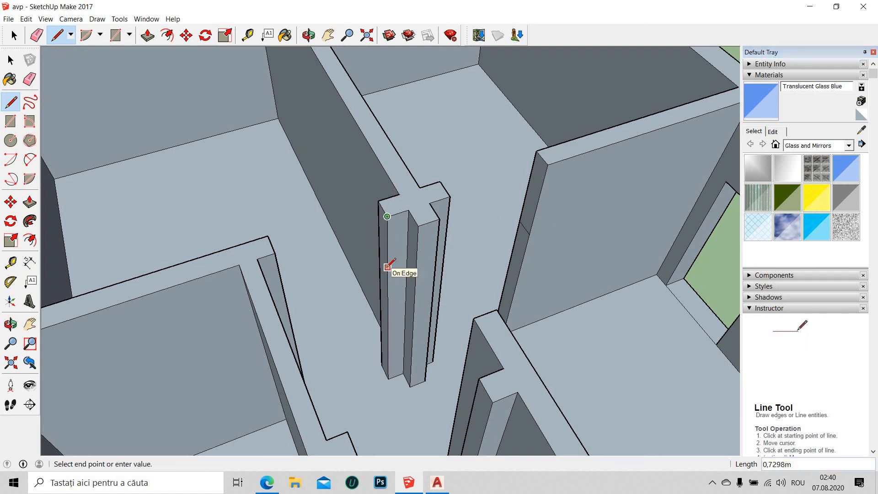